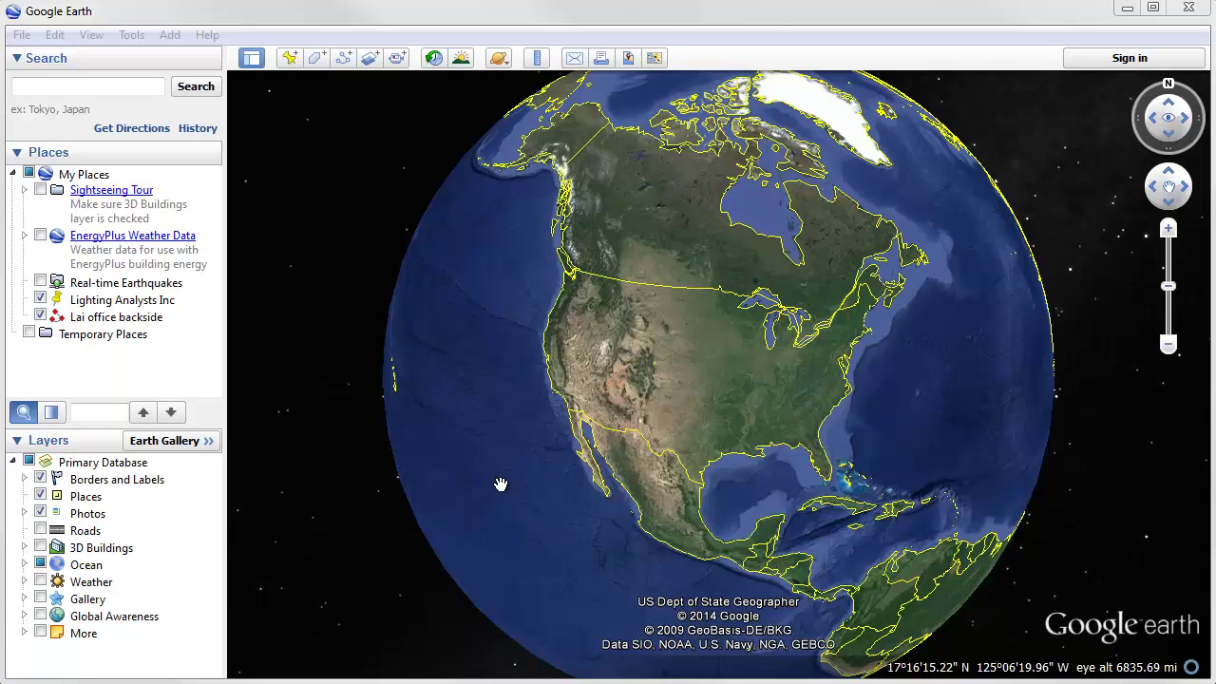
Search for the project site's street address on Wildcat Reserve Parkway to bring its aerial imagery into view.
click(95, 84)
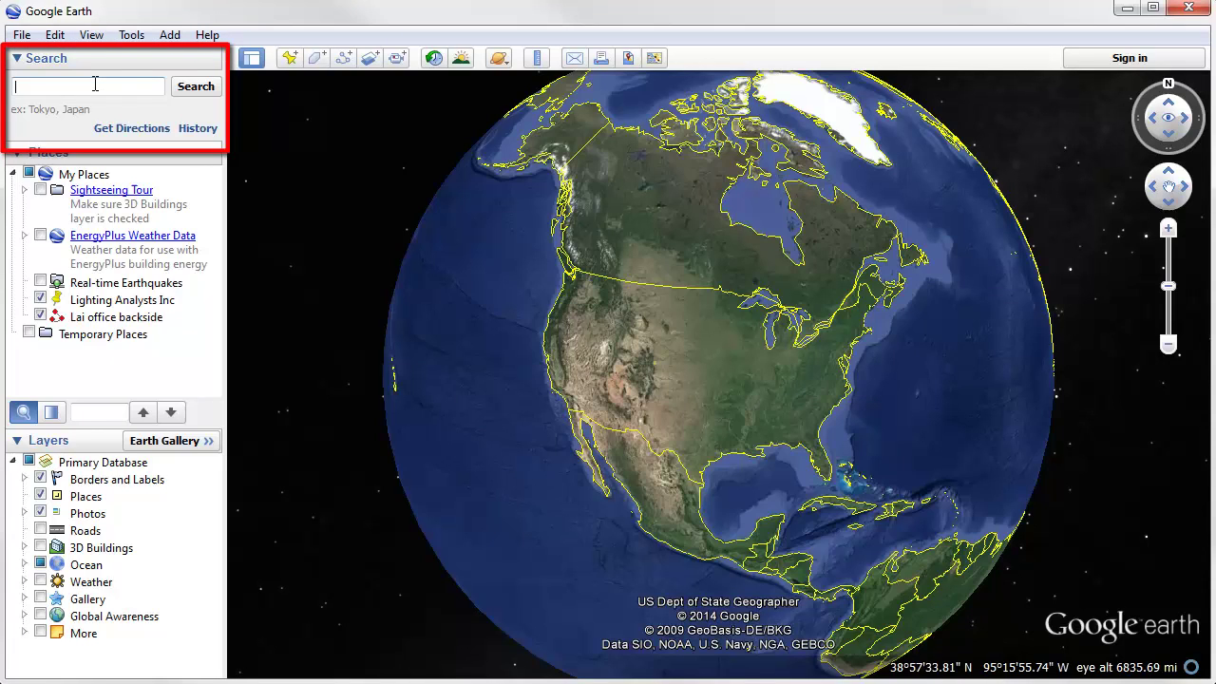
text(2223 Wil)
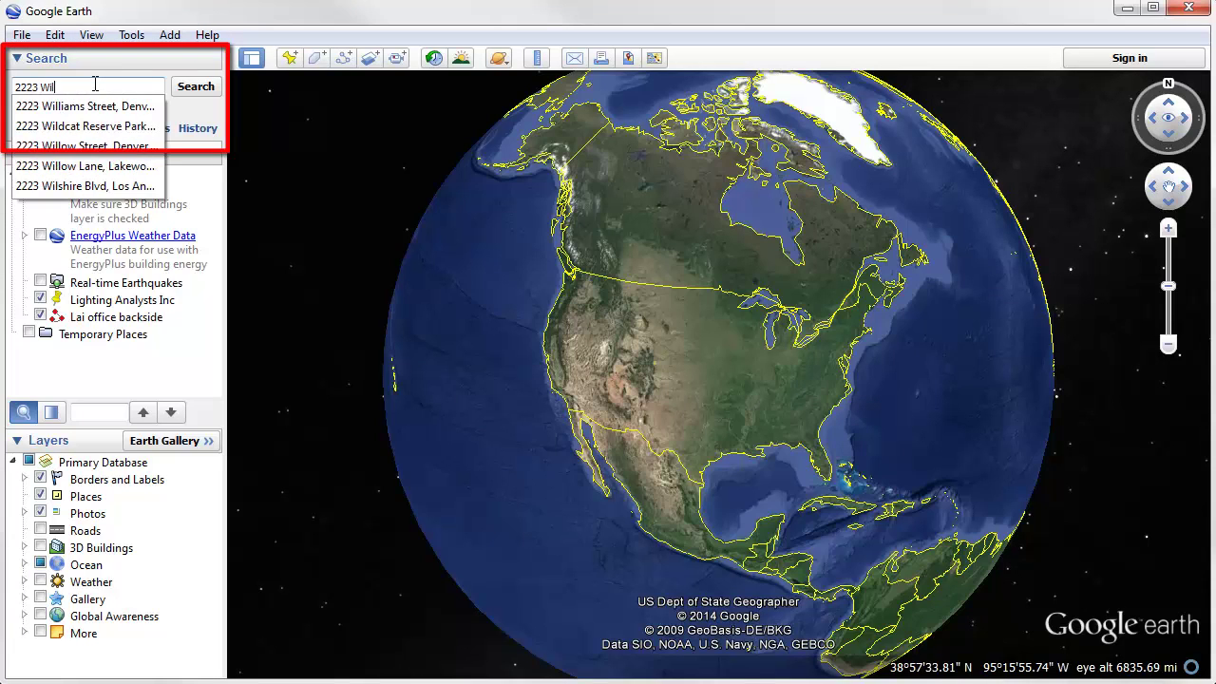
text(dcat Res)
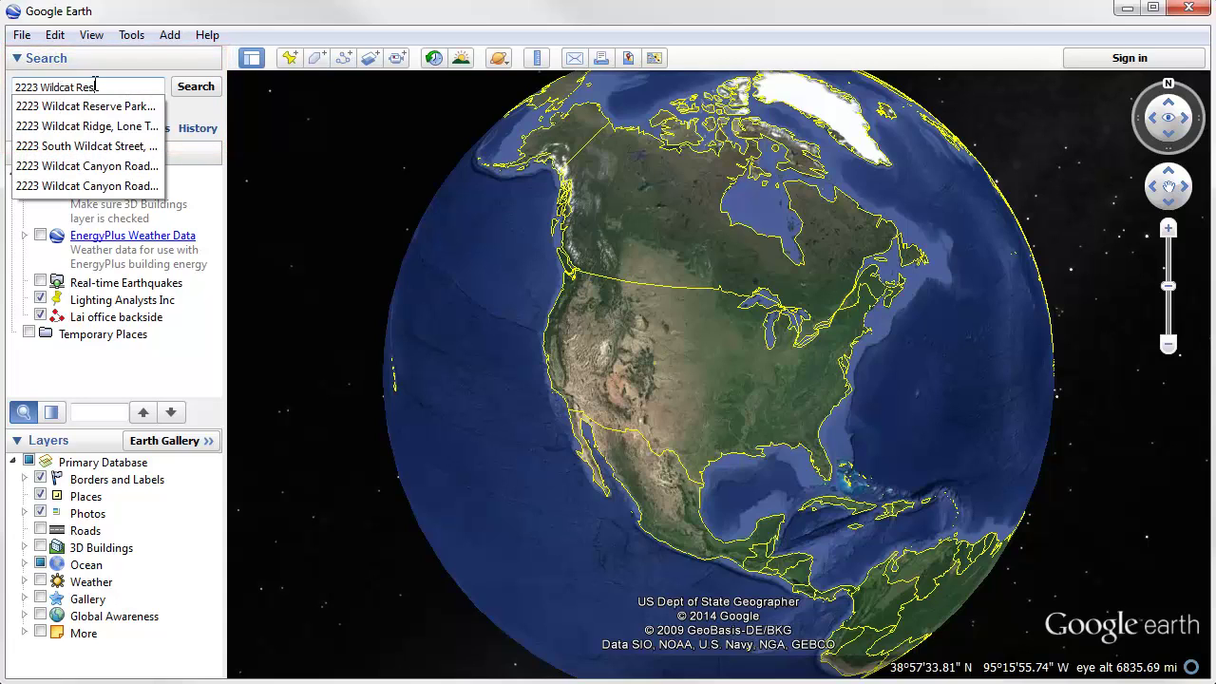
text(erve parkway)
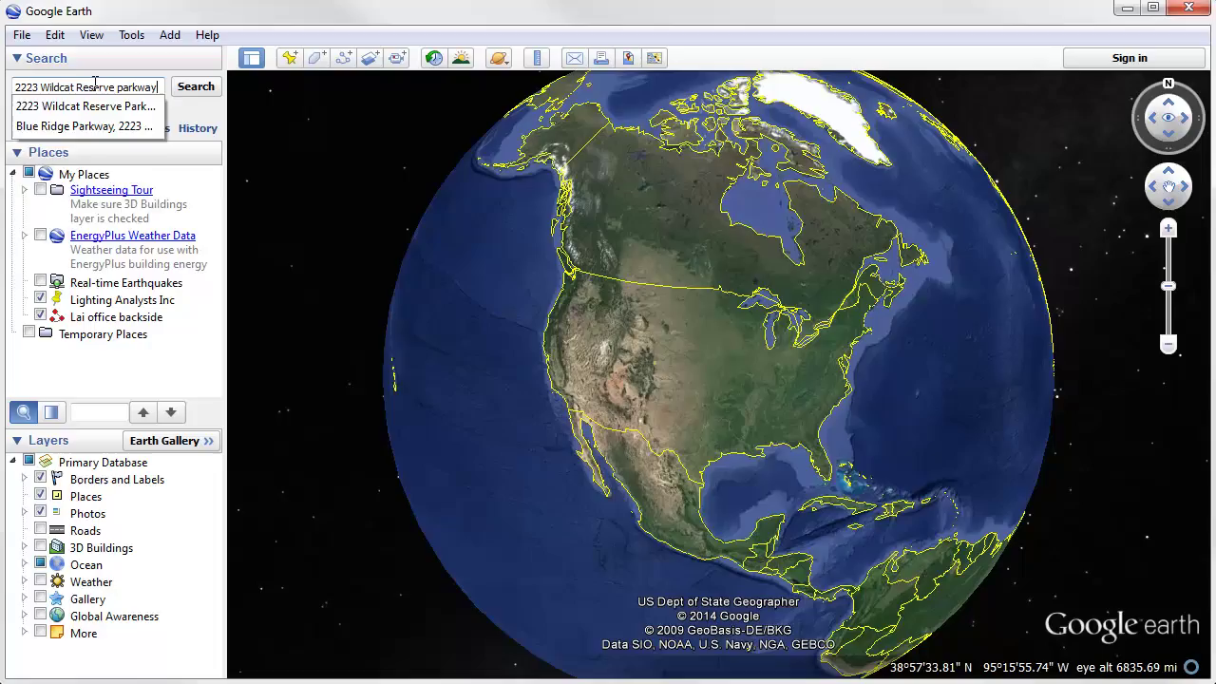
key(Return)
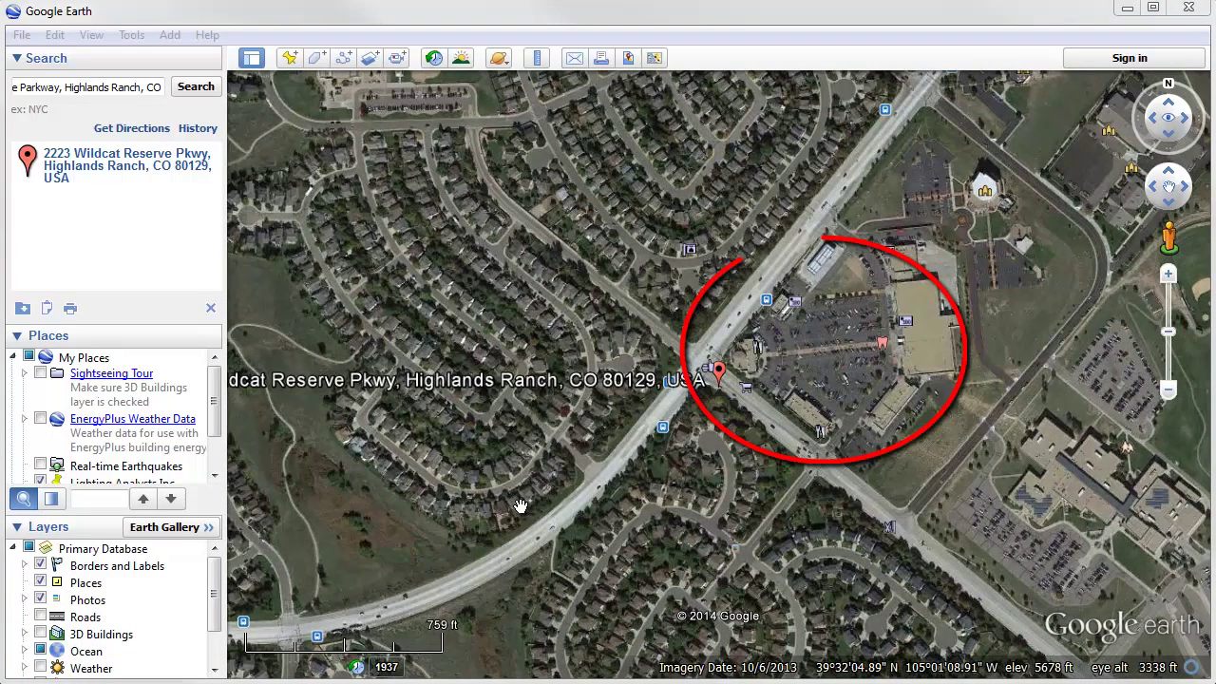
Set the program's navigation options so that the view does not automatically tilt while zooming.
click(190, 15)
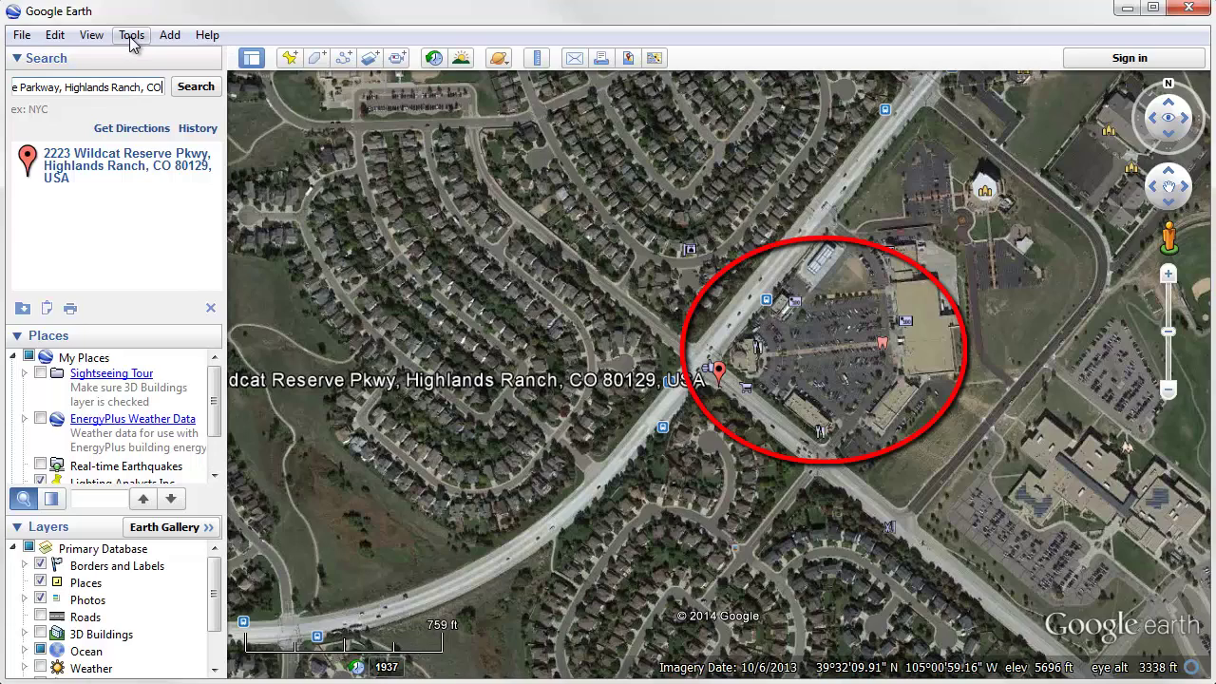
click(131, 37)
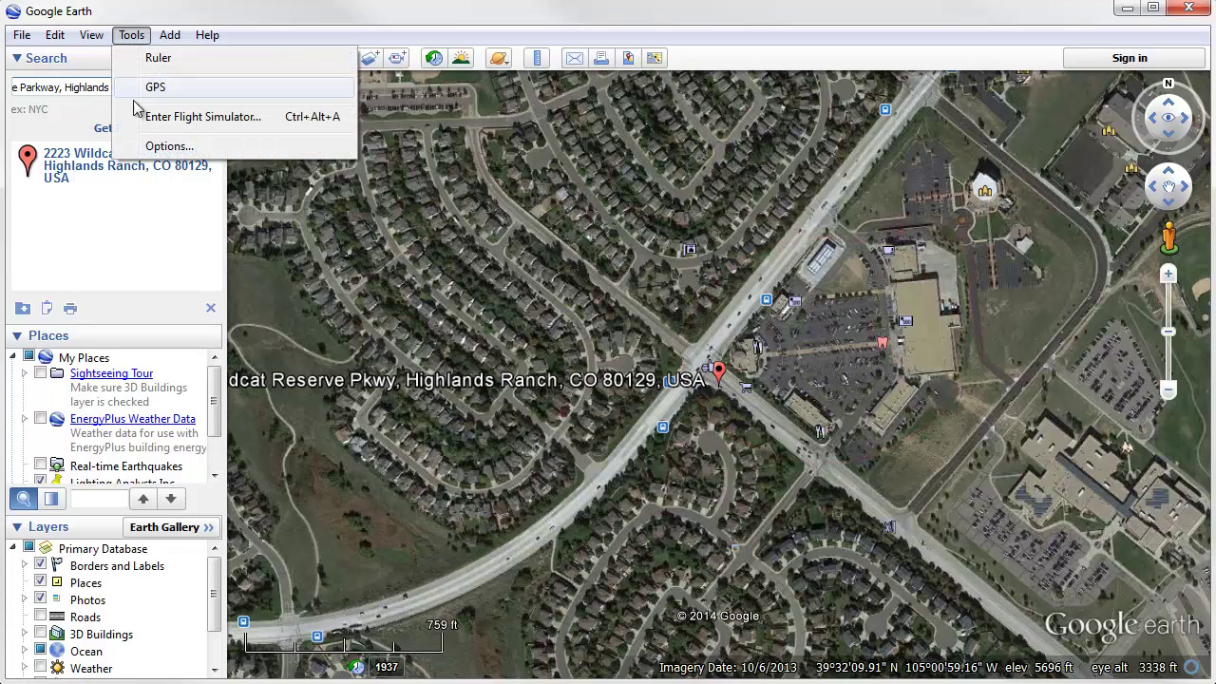
click(169, 148)
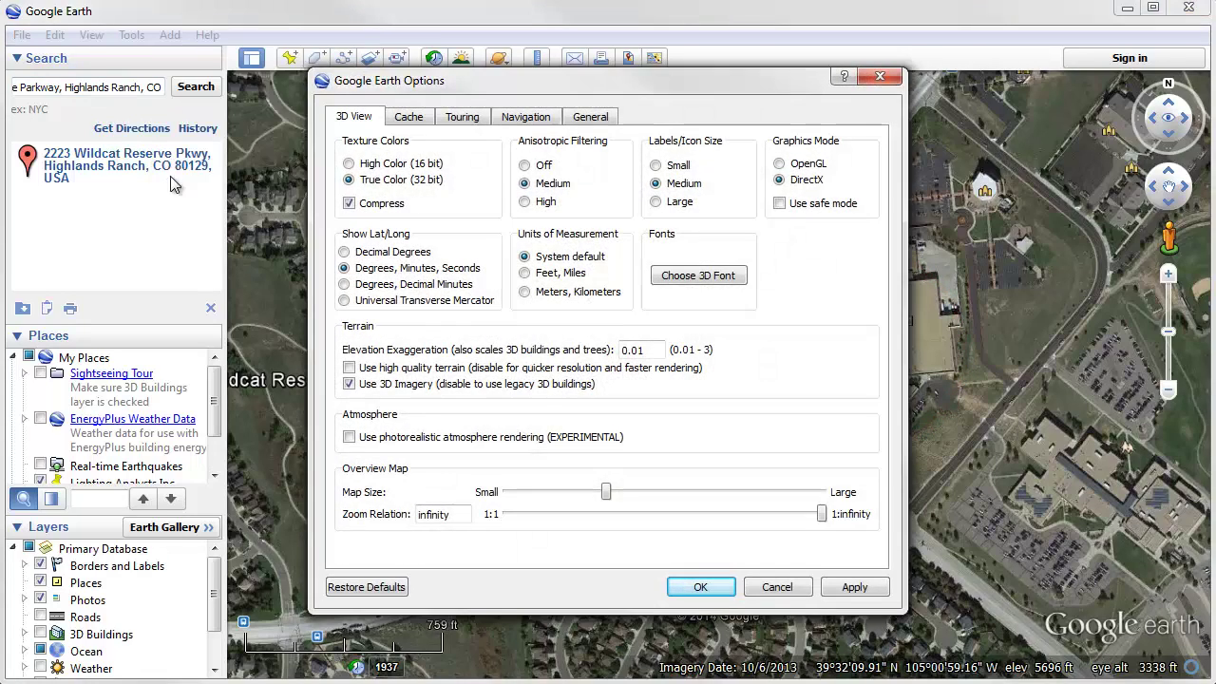
click(521, 121)
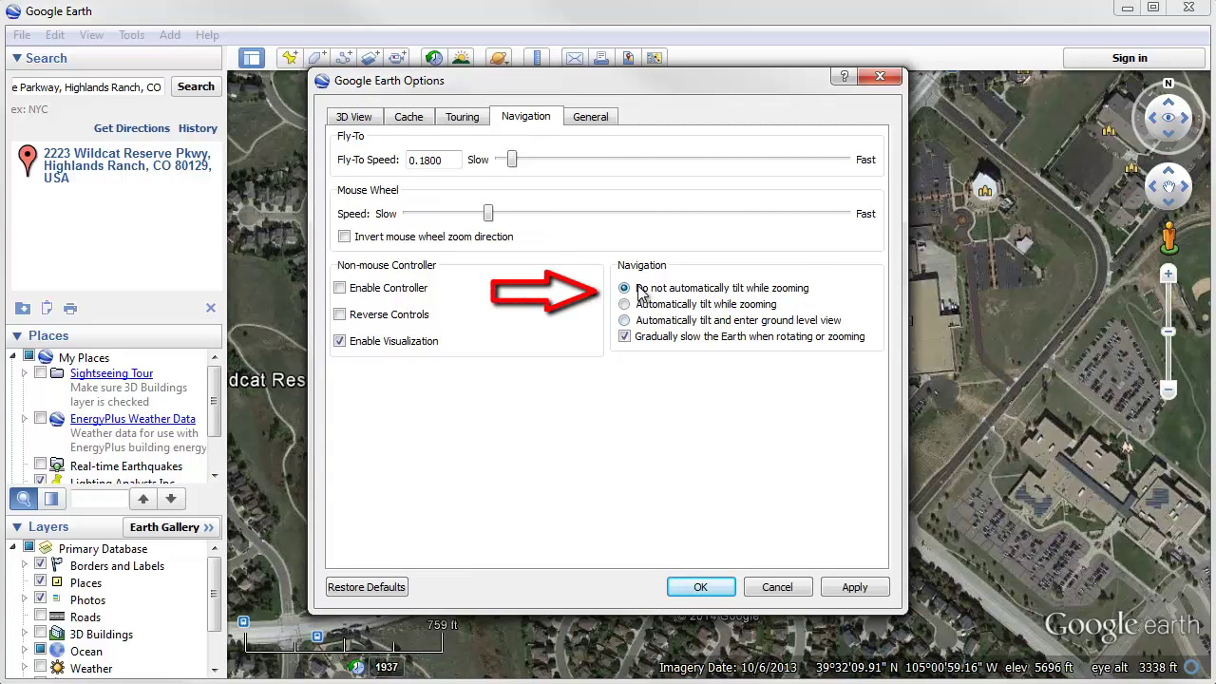
click(703, 586)
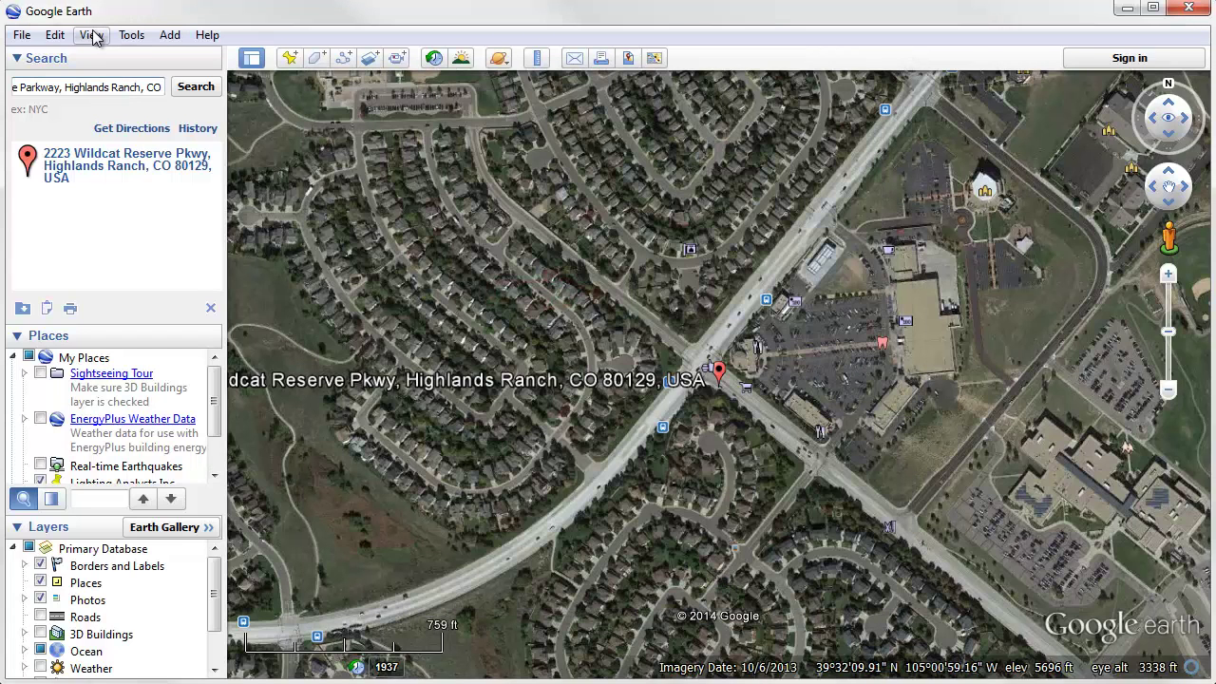
click(91, 38)
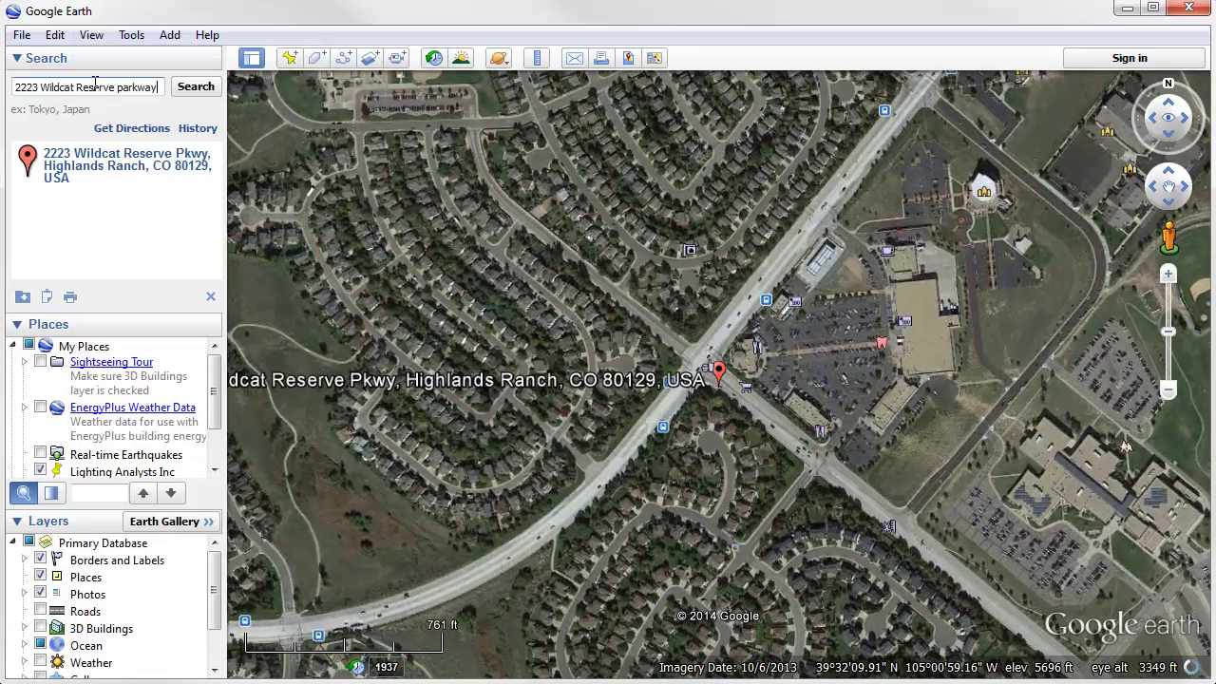
Zoom in on the shopping center, rotate the view until the adjacent main road runs vertically, and frame the parking lot's lower-left corner.
double_click(864, 368)
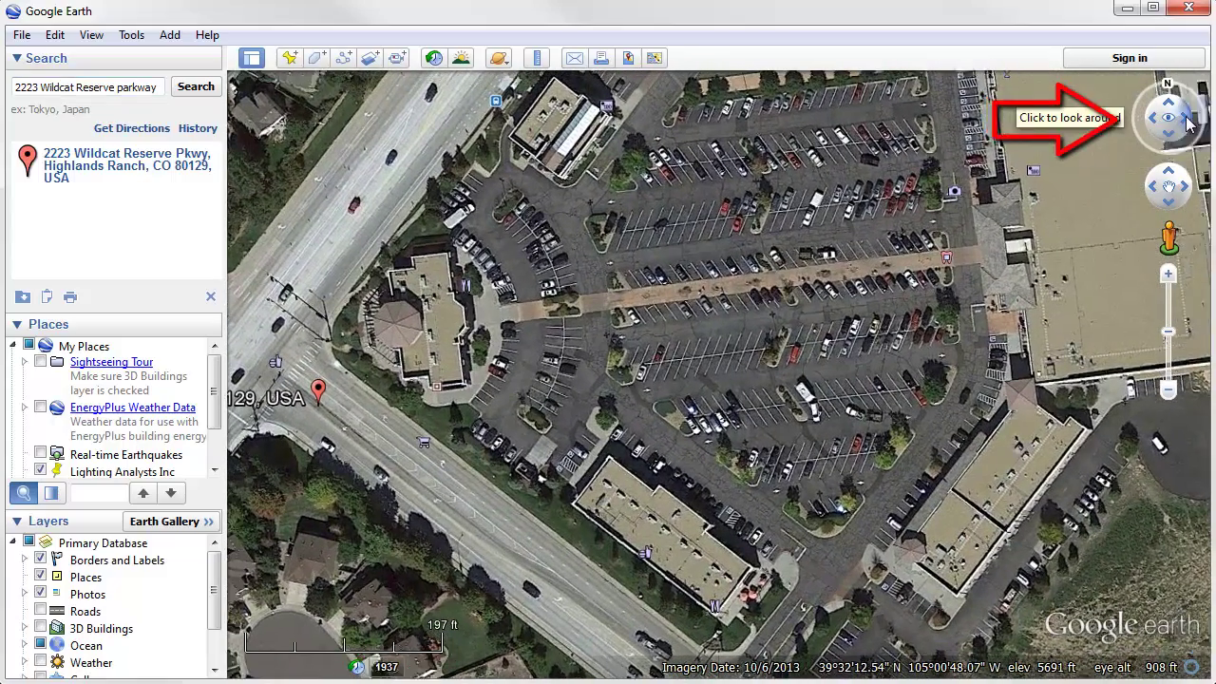
click(1186, 117)
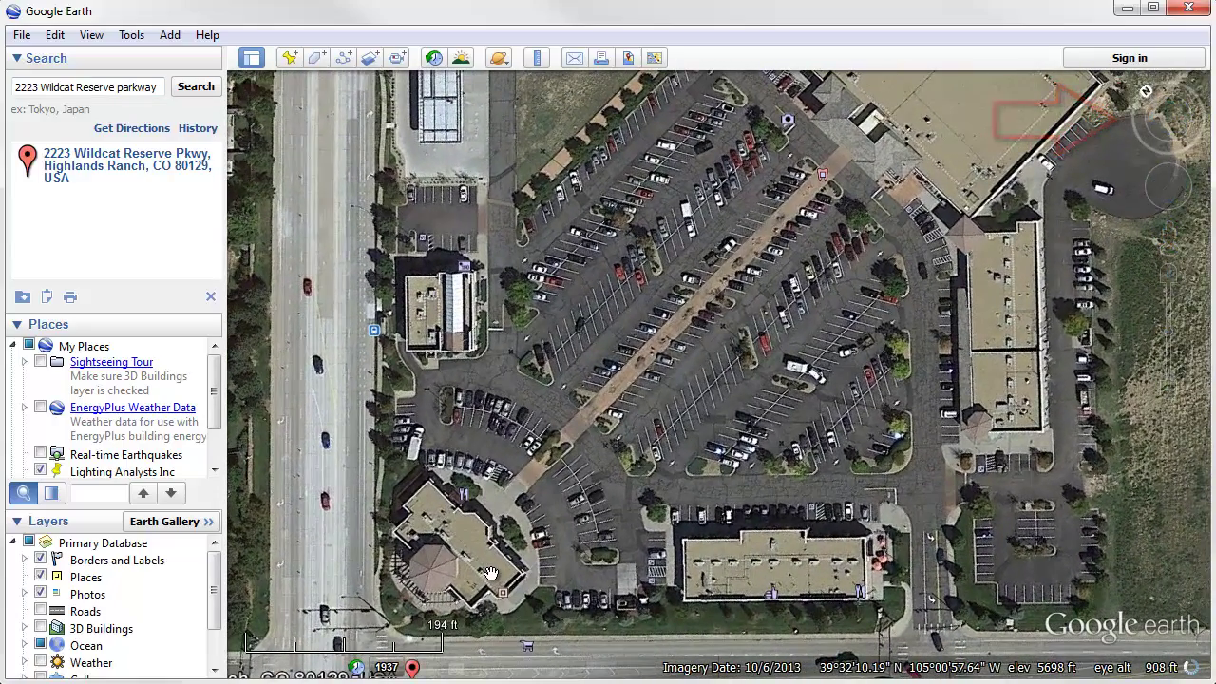
scroll(495, 568, up, 2)
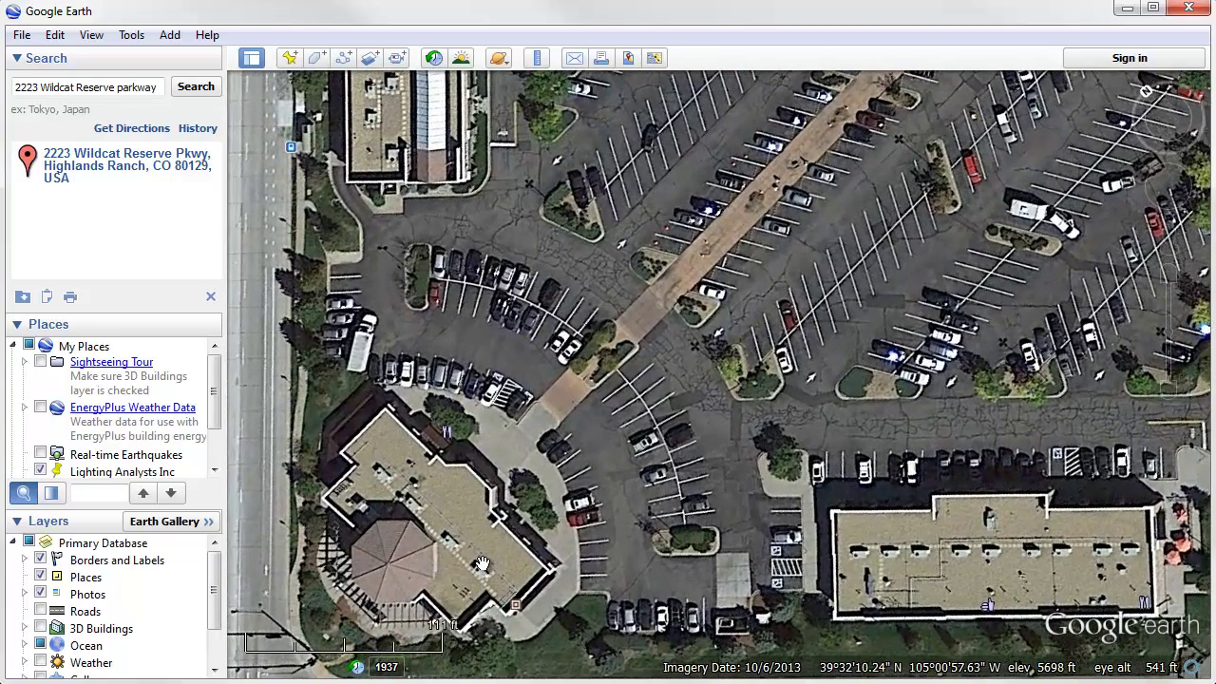
mouse_move(492, 572)
mouse_down()
mouse_move(479, 519)
mouse_move(444, 520)
mouse_up()
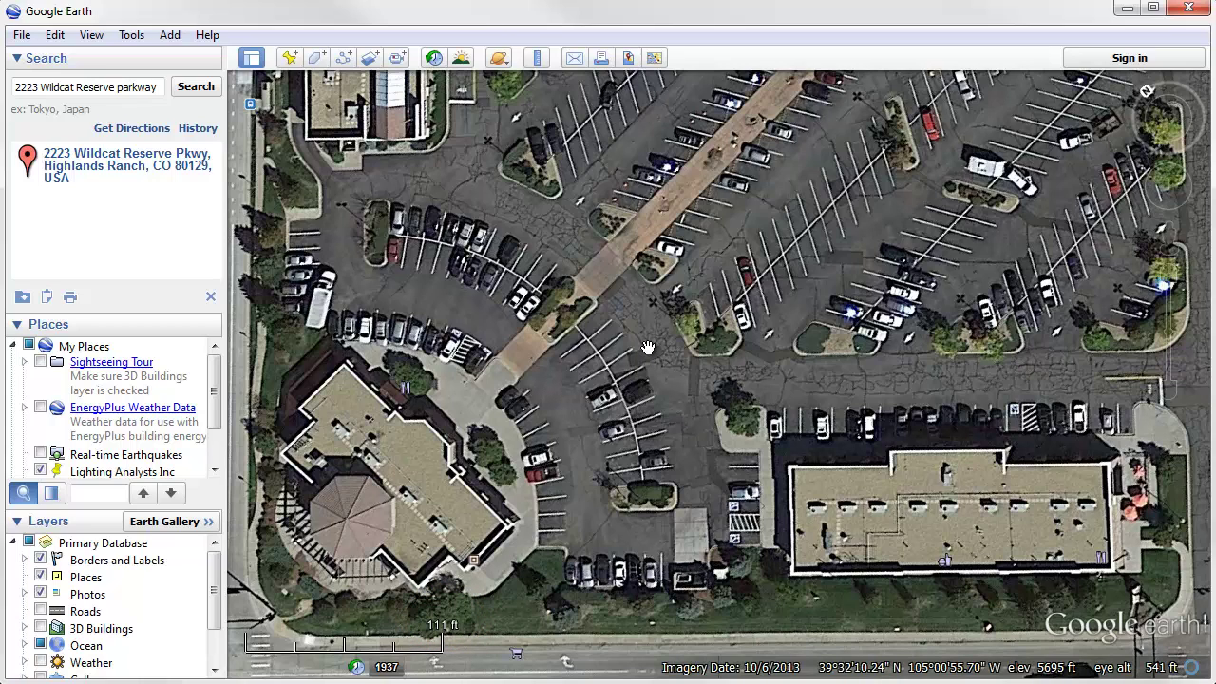
drag(647, 348, 642, 375)
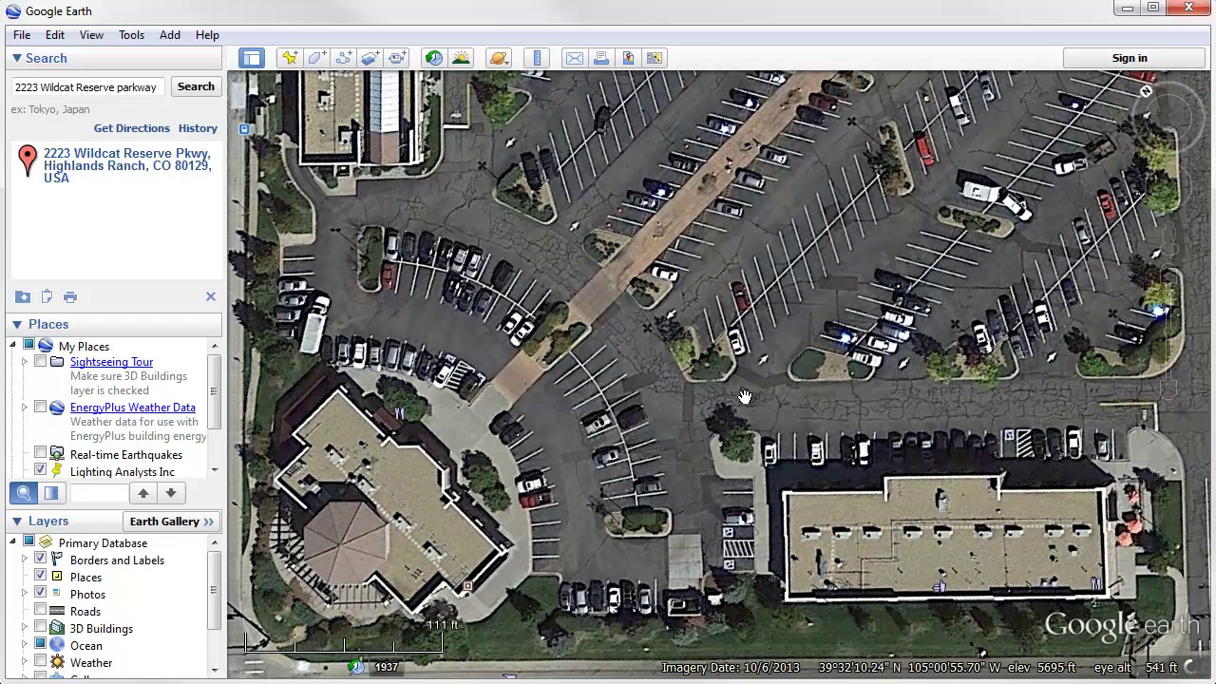
Start saving the view as an image and create a folder named "wildcat reserver" inside the Google Earth folder.
click(20, 36)
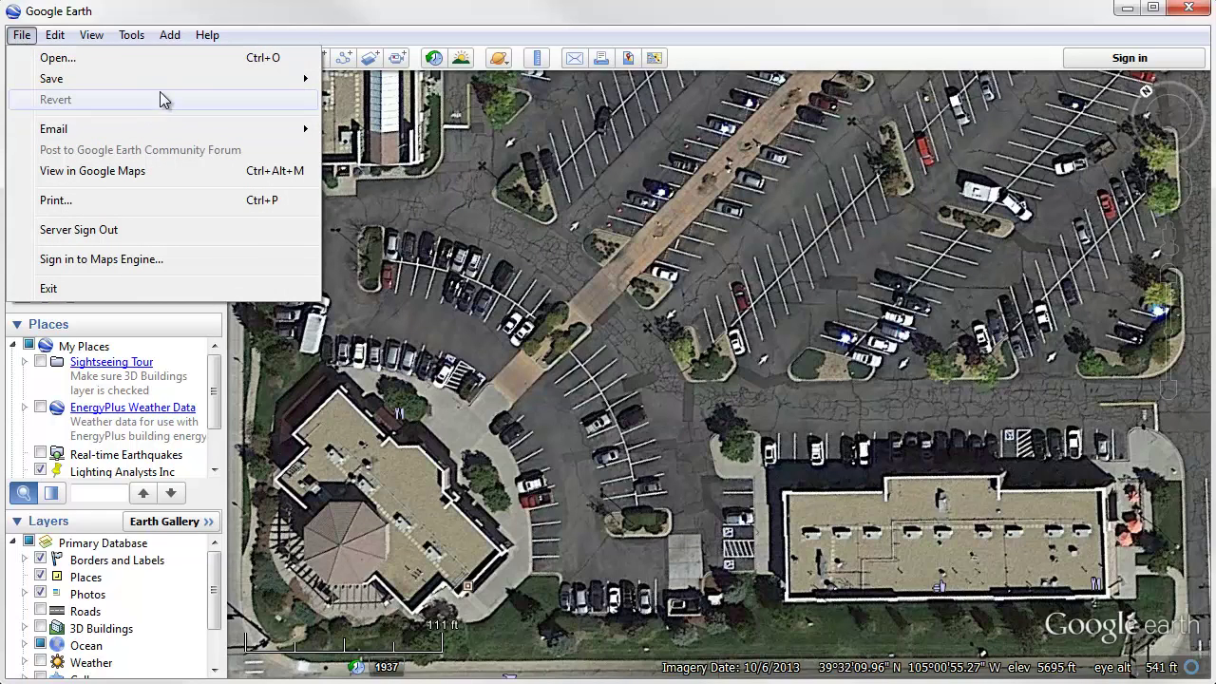
mouse_move(243, 80)
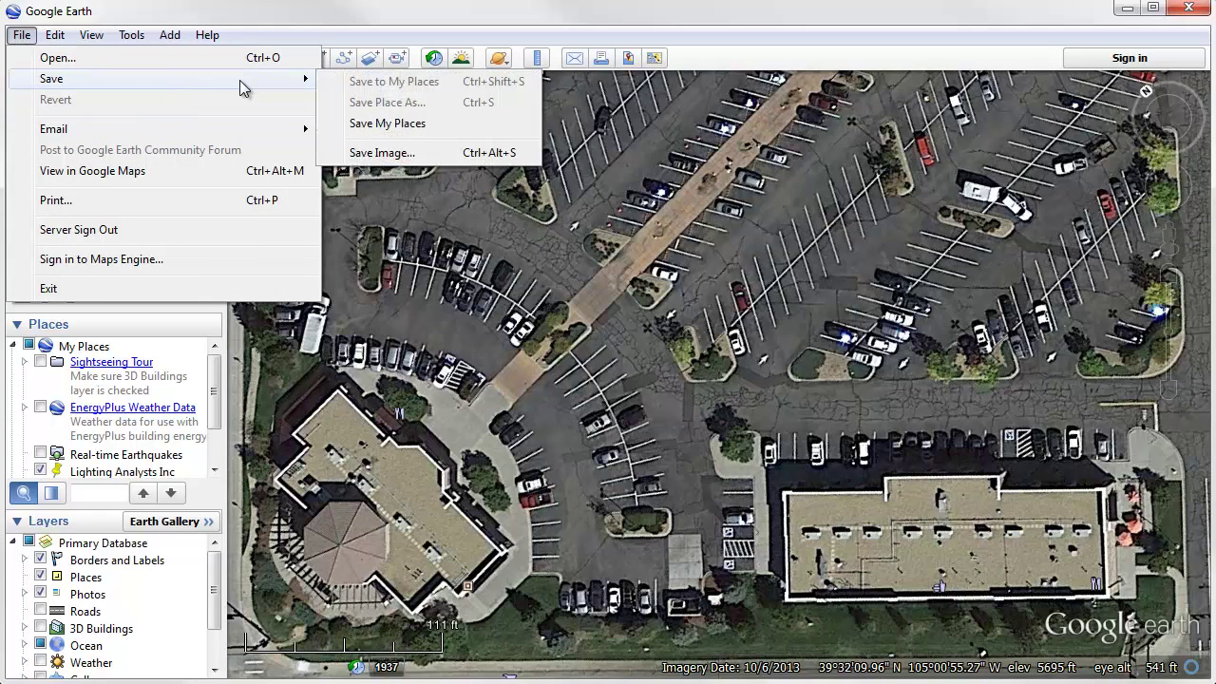
click(380, 153)
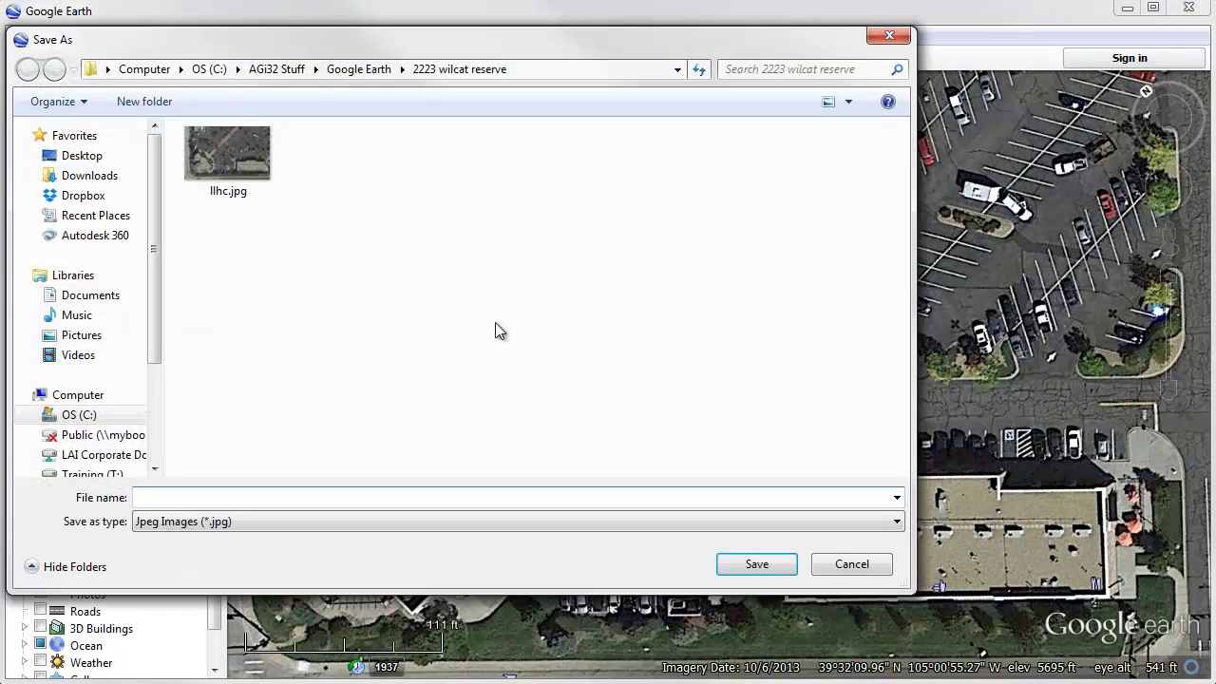
click(358, 69)
right_click(474, 240)
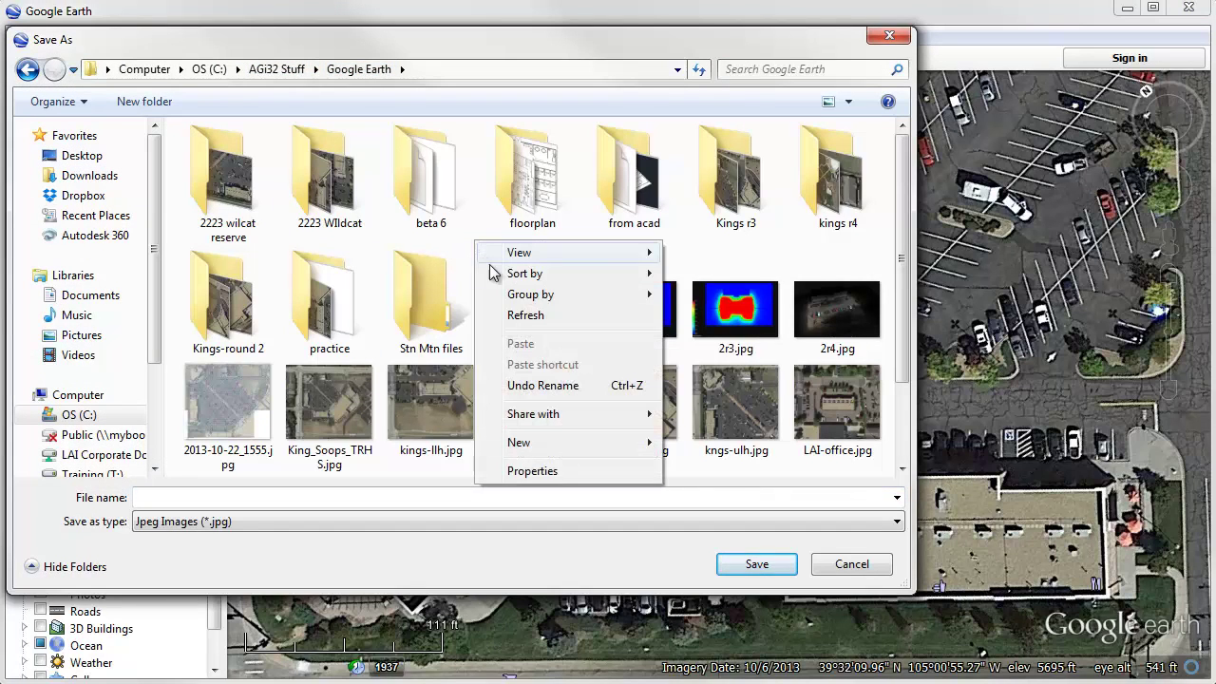
mouse_move(580, 443)
click(707, 444)
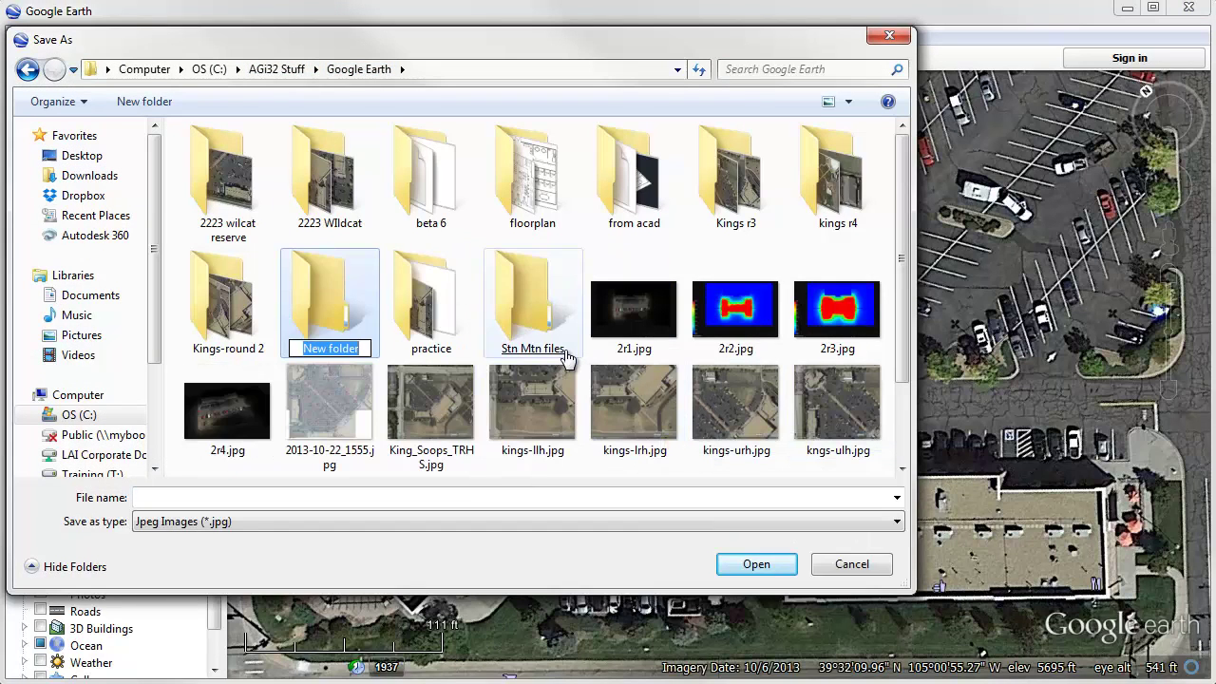
text(wilcdcat reserver)
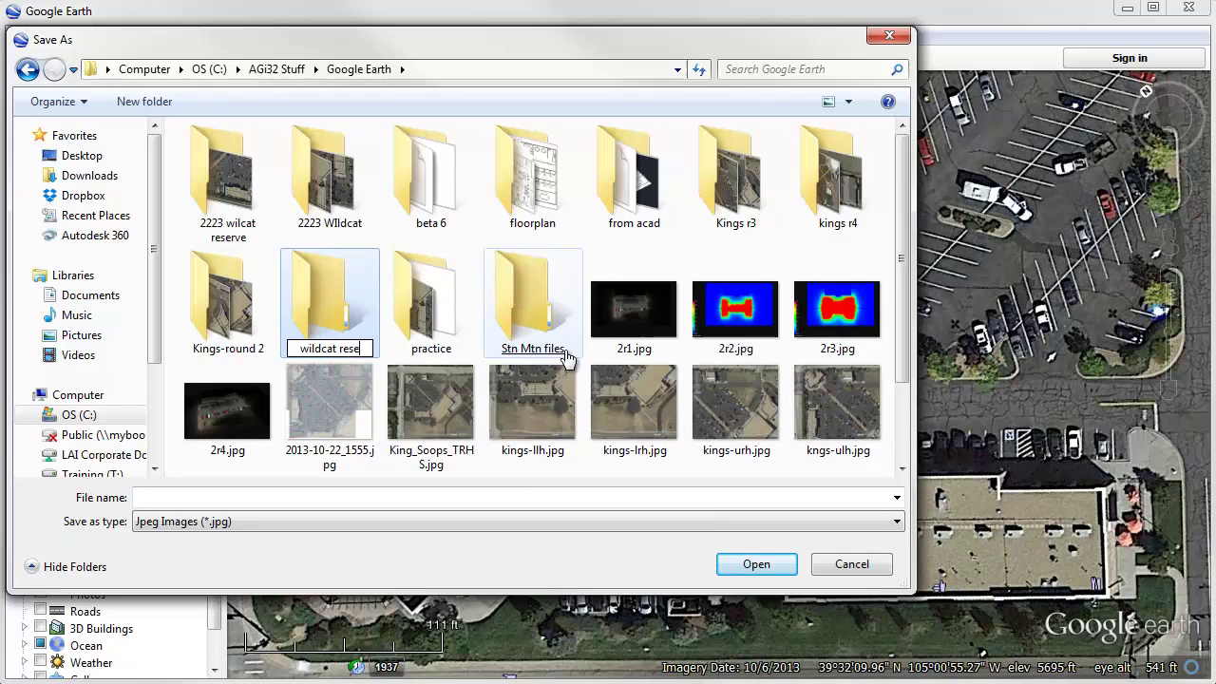
key(Return)
Save the lower-left view of the parking lot as JPEG image llhc in the "wildcat reserver" folder.
double_click(540, 294)
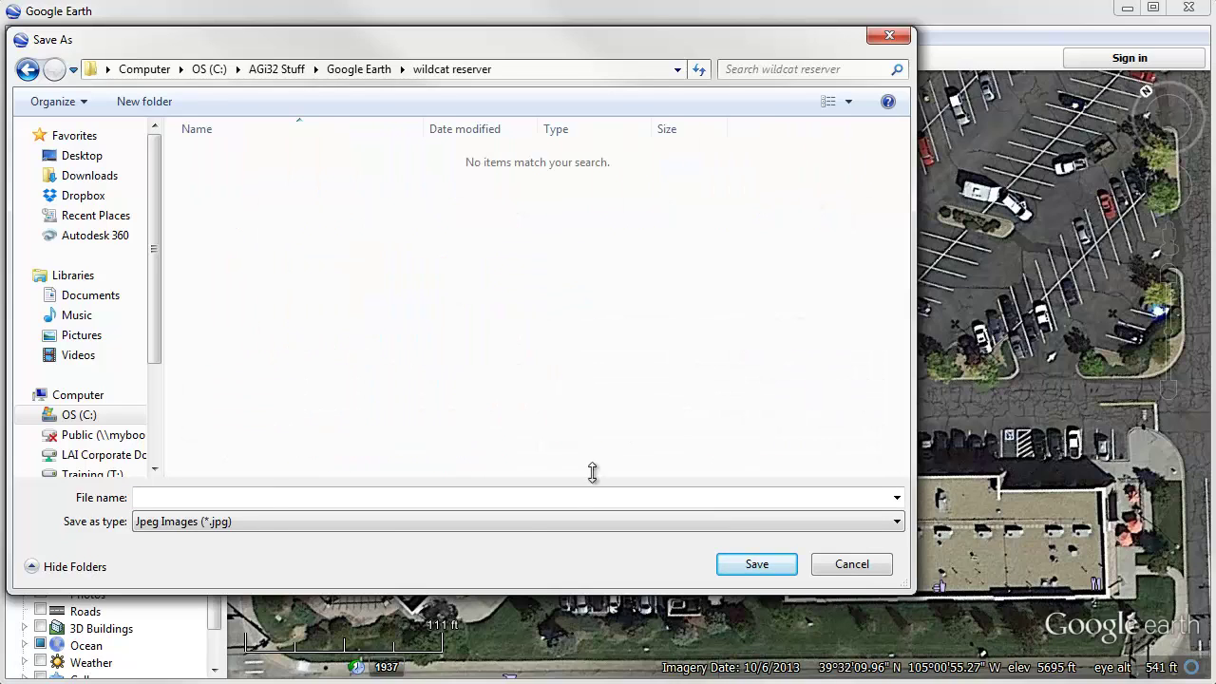
click(266, 495)
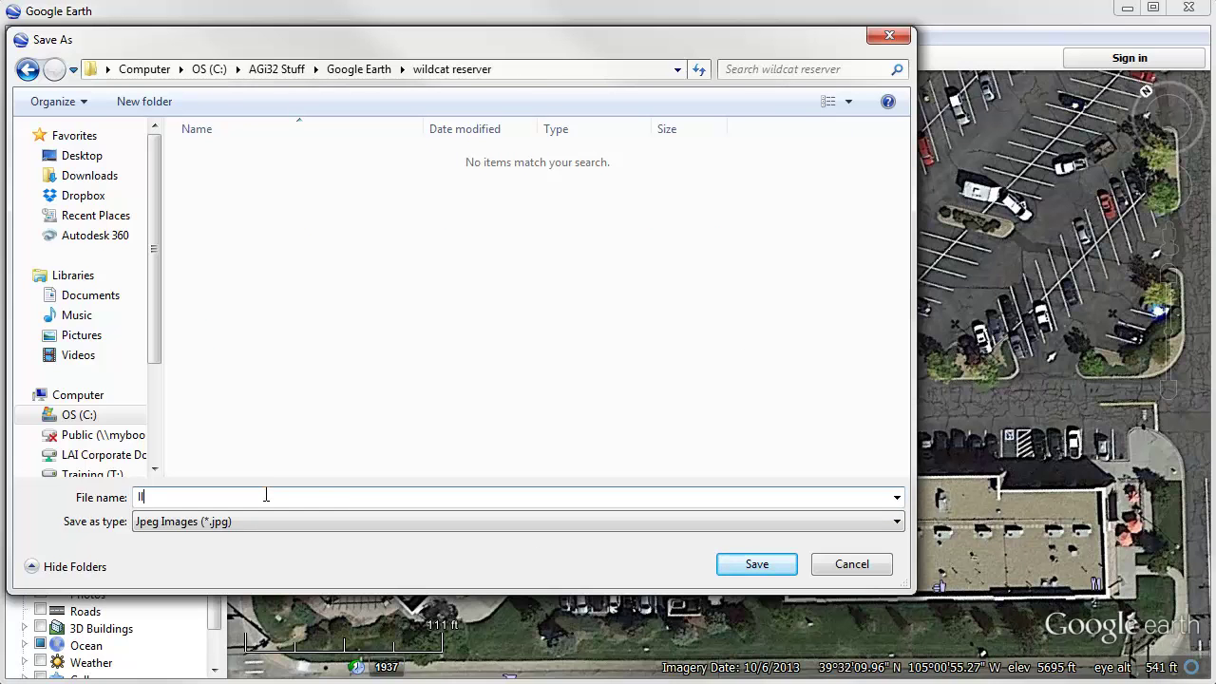
key(Return)
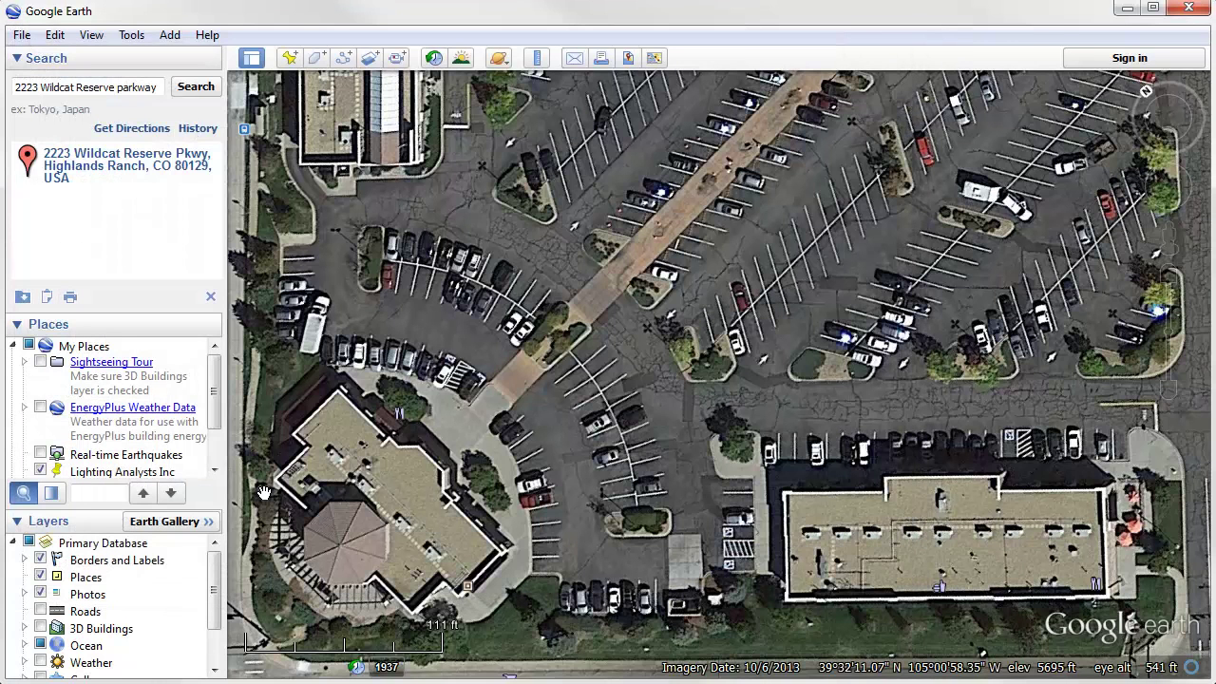
Frame the upper-left part of the shopping center and save the view as JPEG image ulhc.
drag(544, 178, 541, 310)
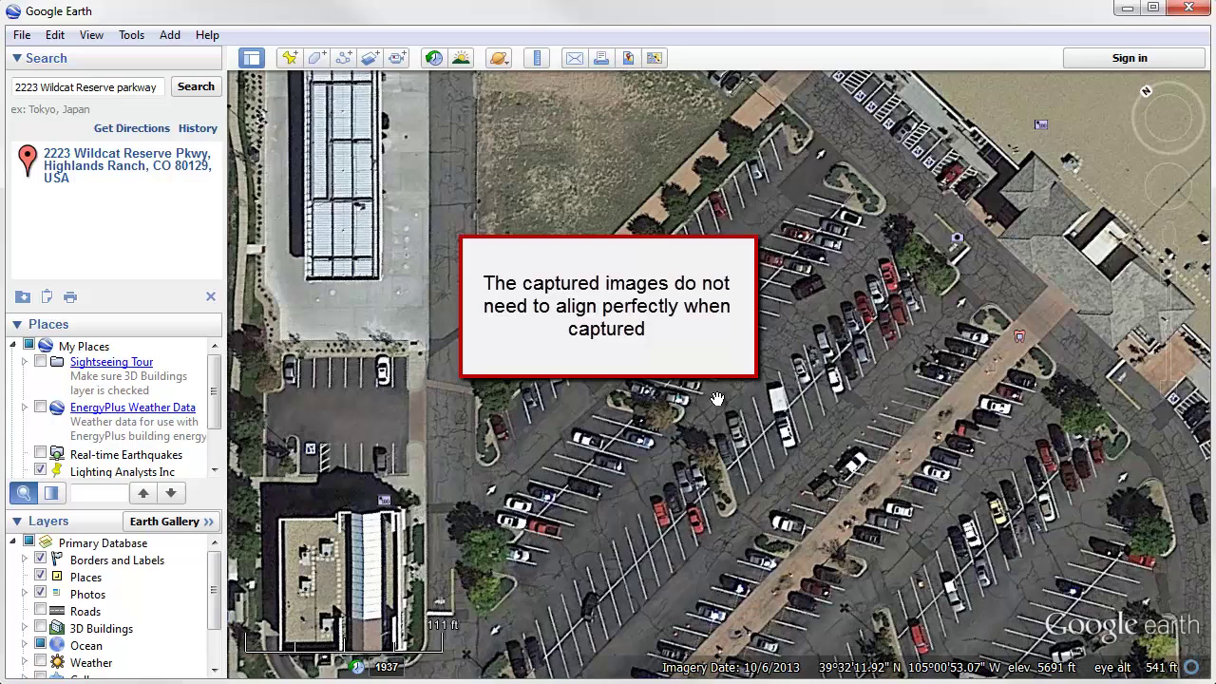
key(ctrl+alt+s)
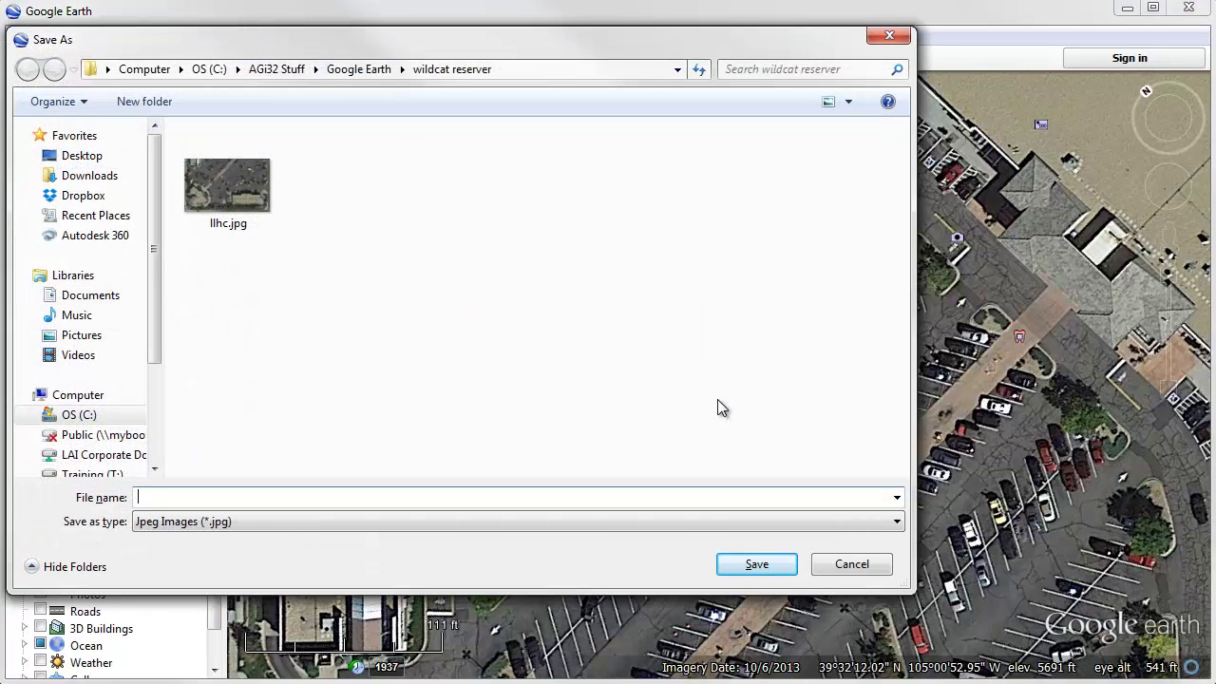
text(ulhc)
key(Return)
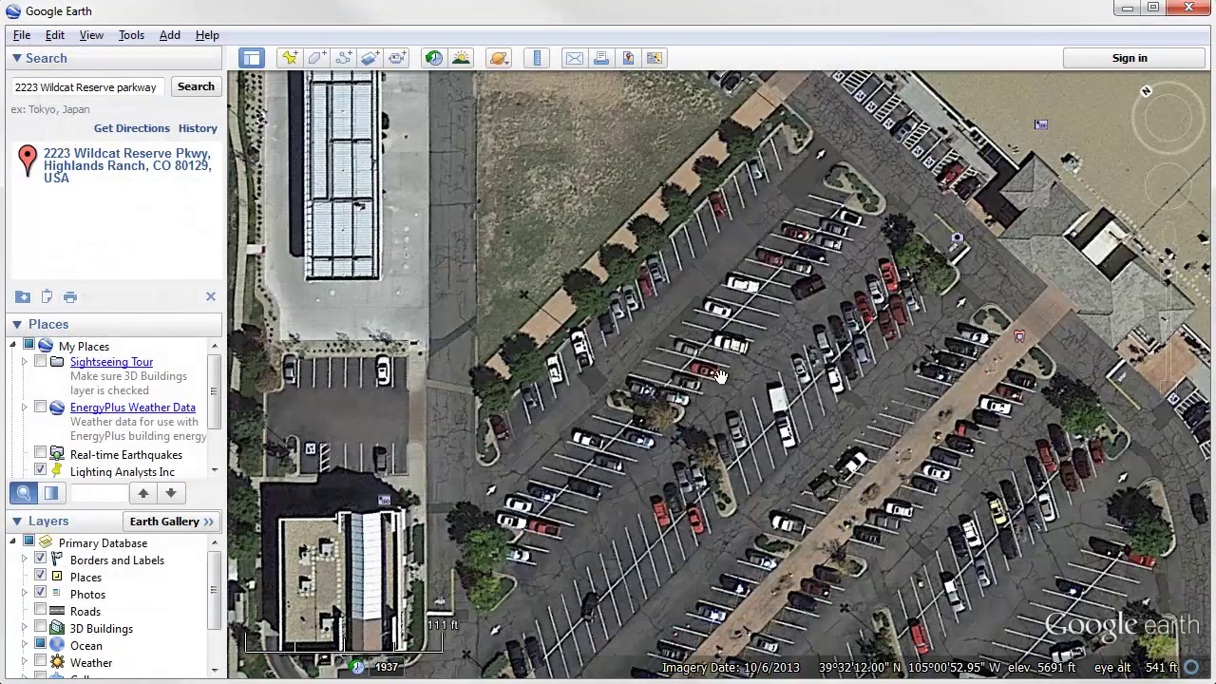
Frame the upper-right part of the shopping center and save the view as JPEG image urhc.
drag(1061, 418, 856, 407)
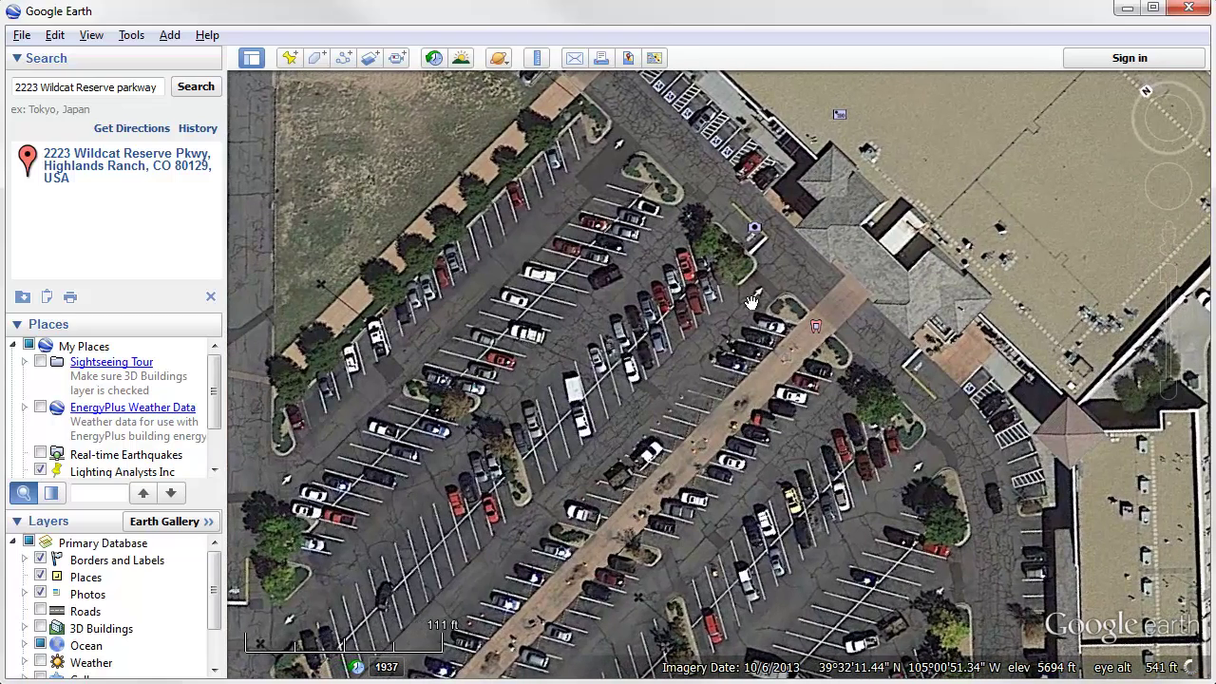
key(ctrl+alt+s)
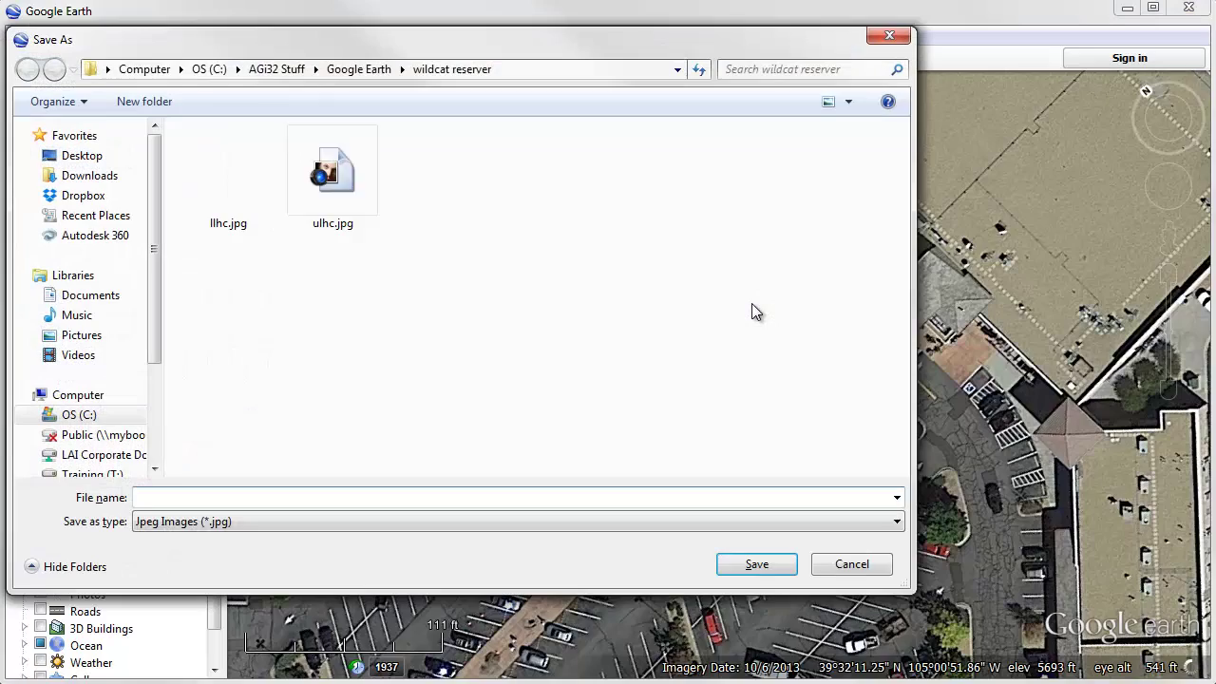
text(ur)
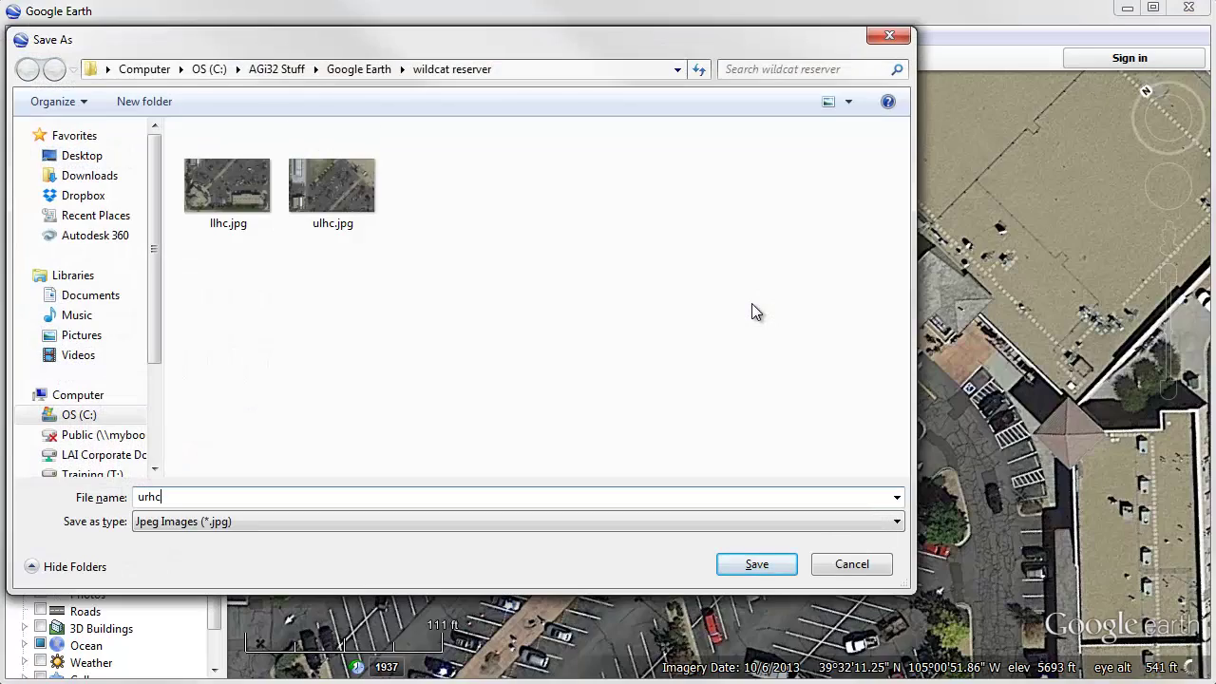
text(hc)
key(Return)
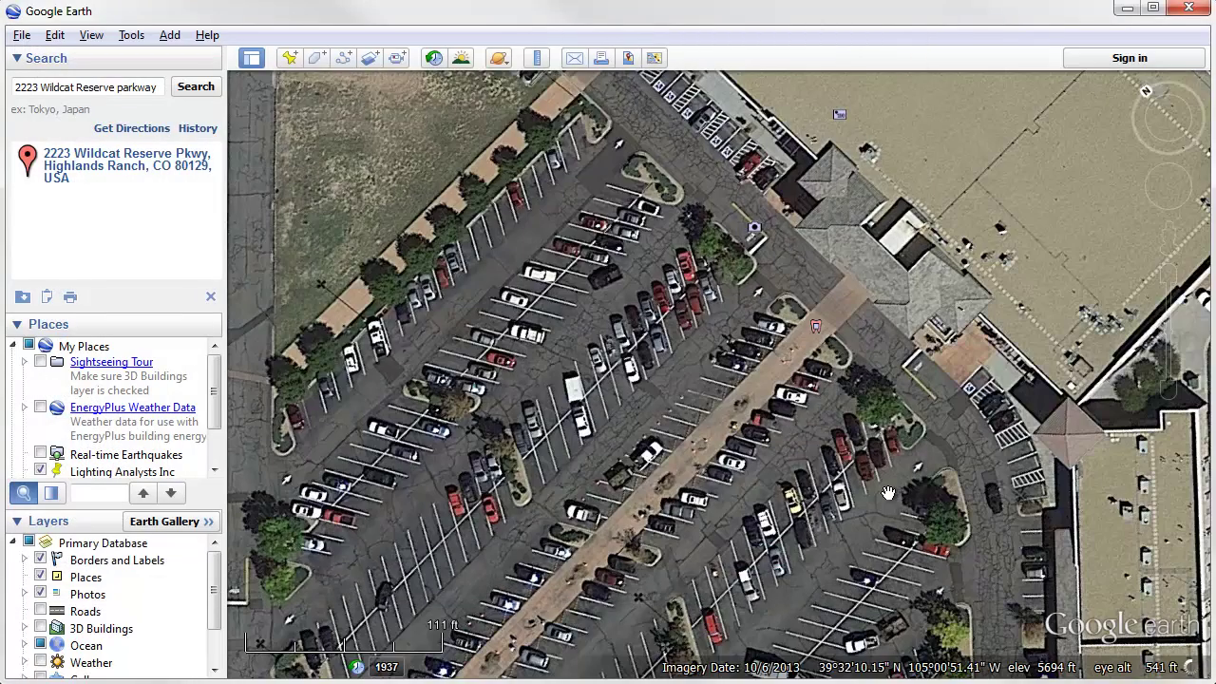
Frame the lower-right part of the shopping center and save the view as JPEG image lrhc.
drag(888, 493, 920, 314)
key(ctrl+alt+s)
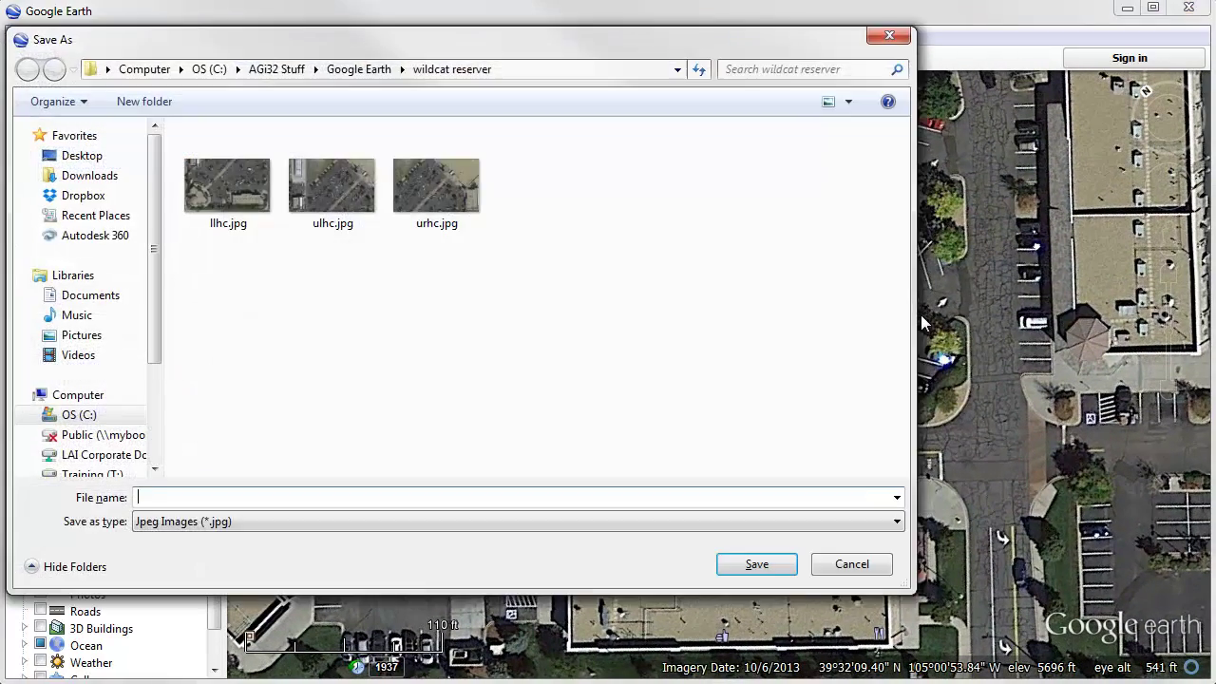
text(lrhc)
key(Return)
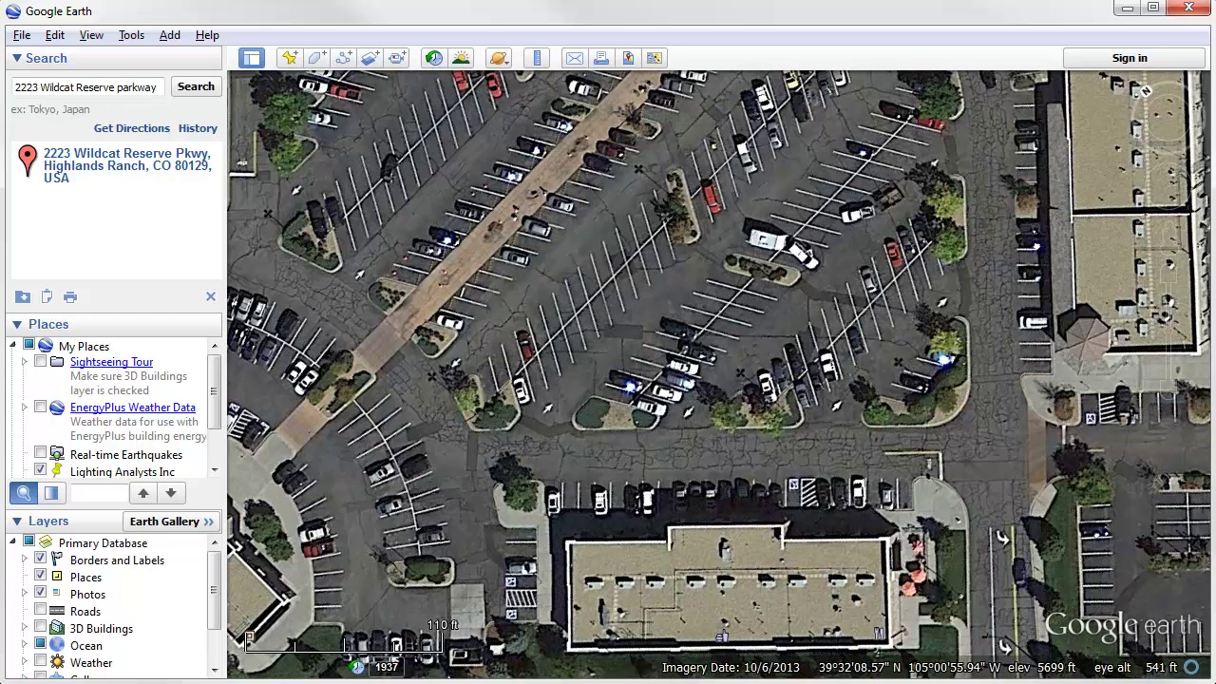
Switch to AGI32 and open the background image settings.
key(alt+Tab)
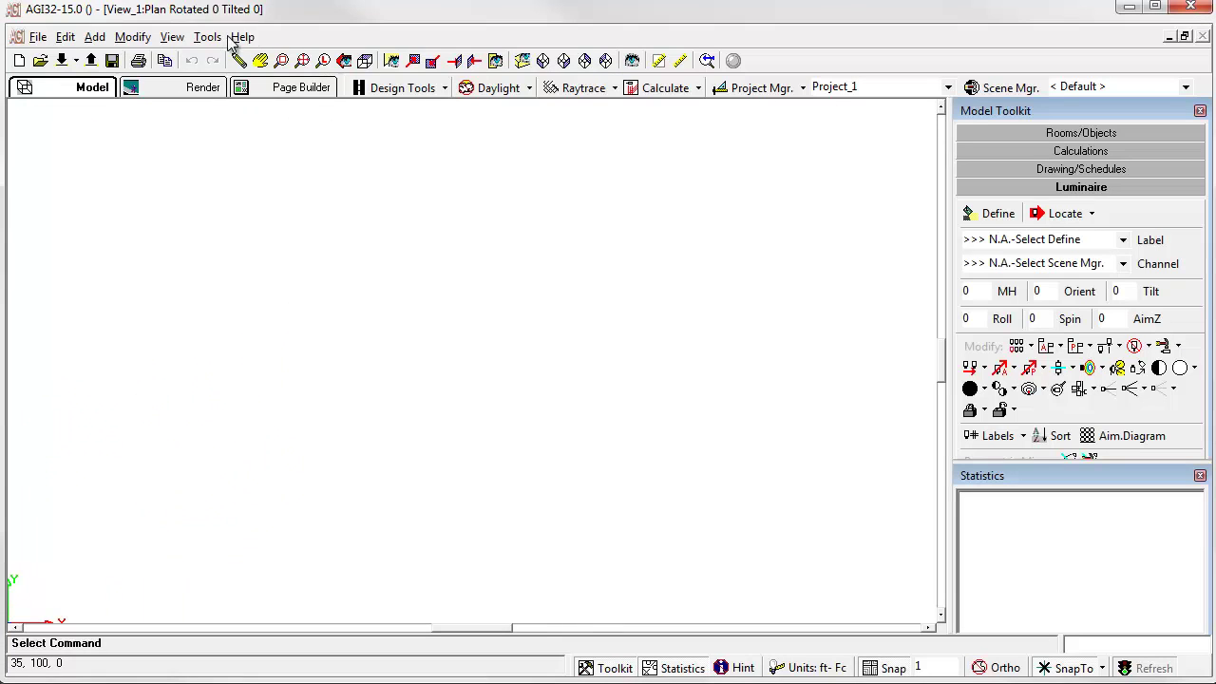
click(207, 37)
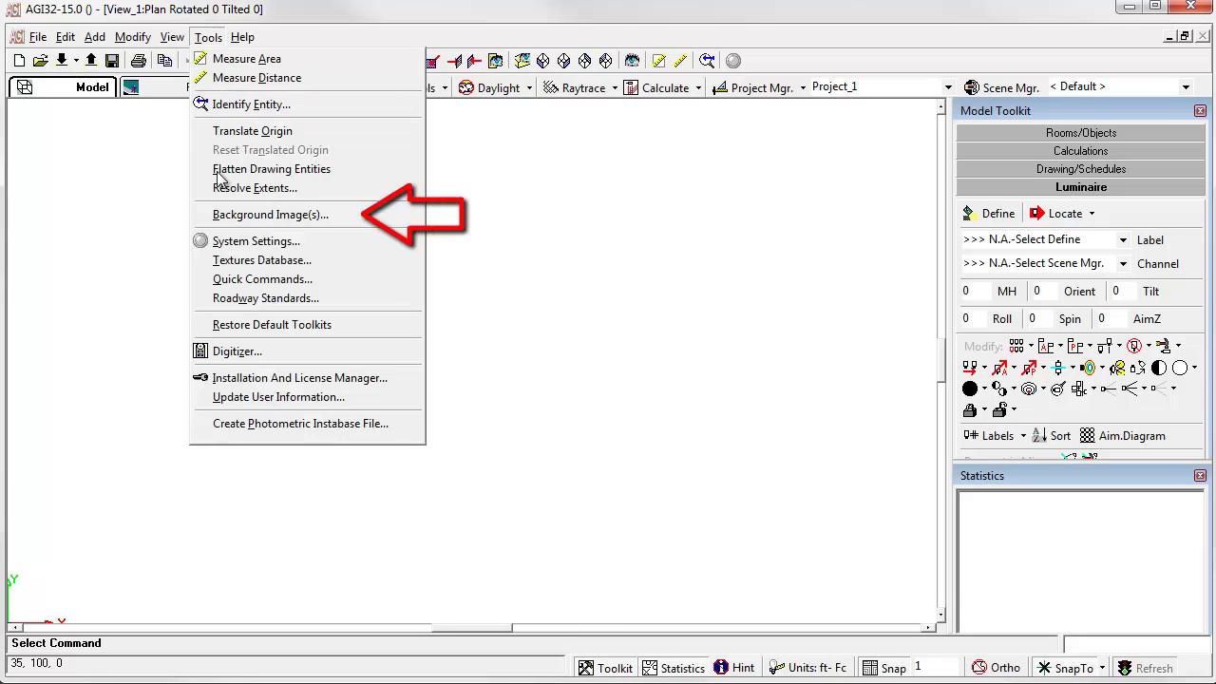
click(233, 214)
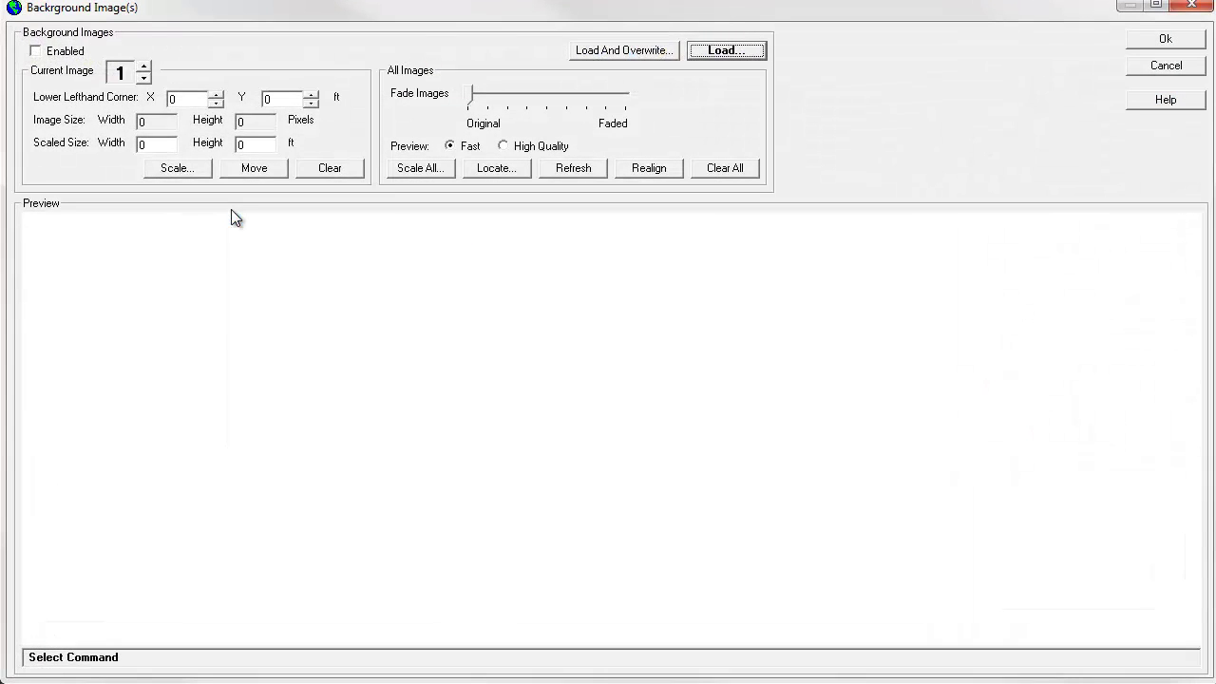
Load llhc.jpg, lrhc.jpg, ulhc.jpg and urhc.jpg from the "wildcat reserver" folder as background images.
click(726, 50)
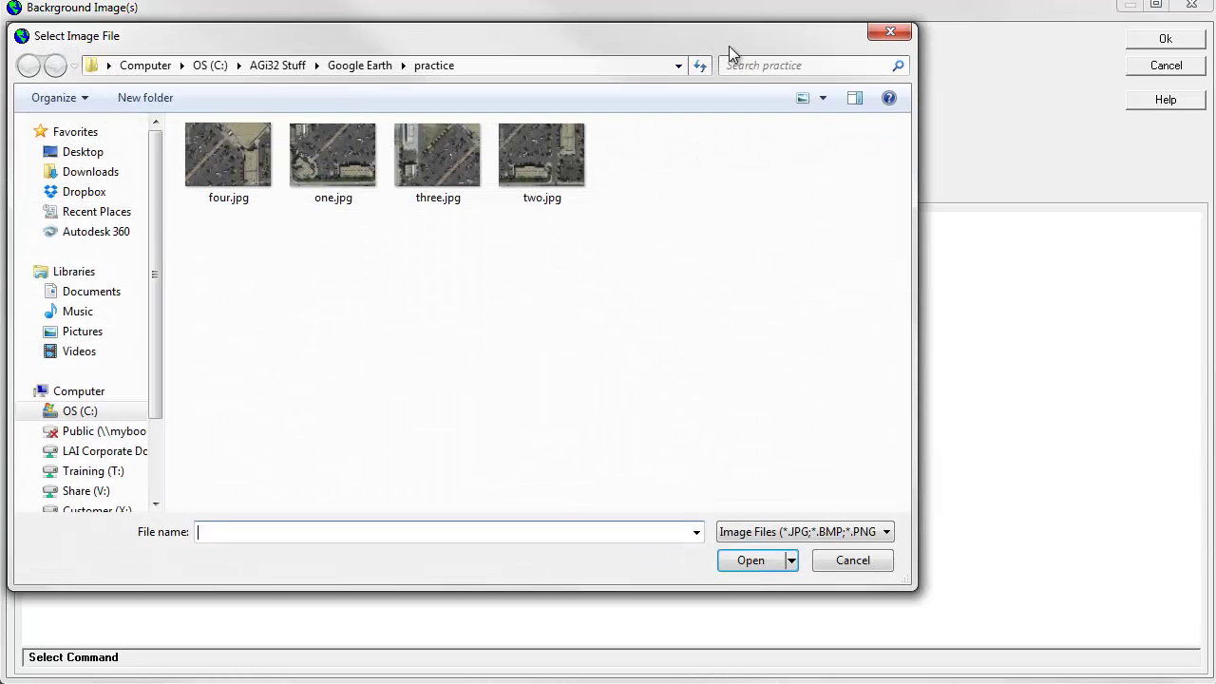
click(377, 67)
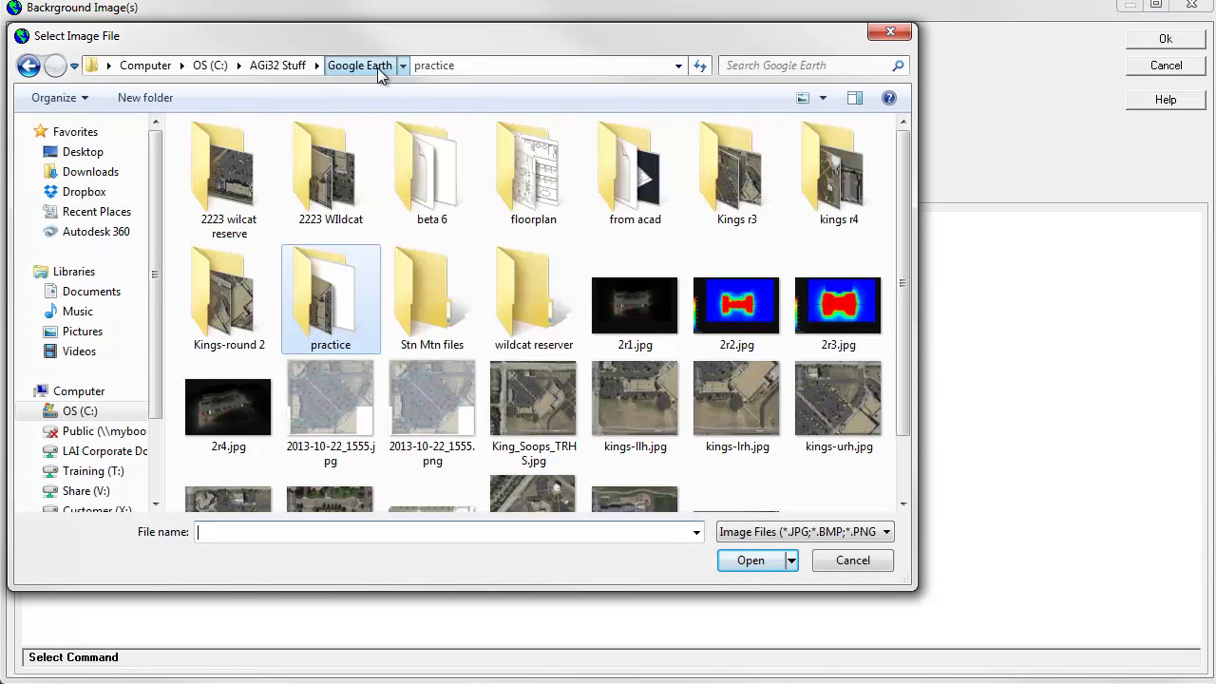
double_click(529, 302)
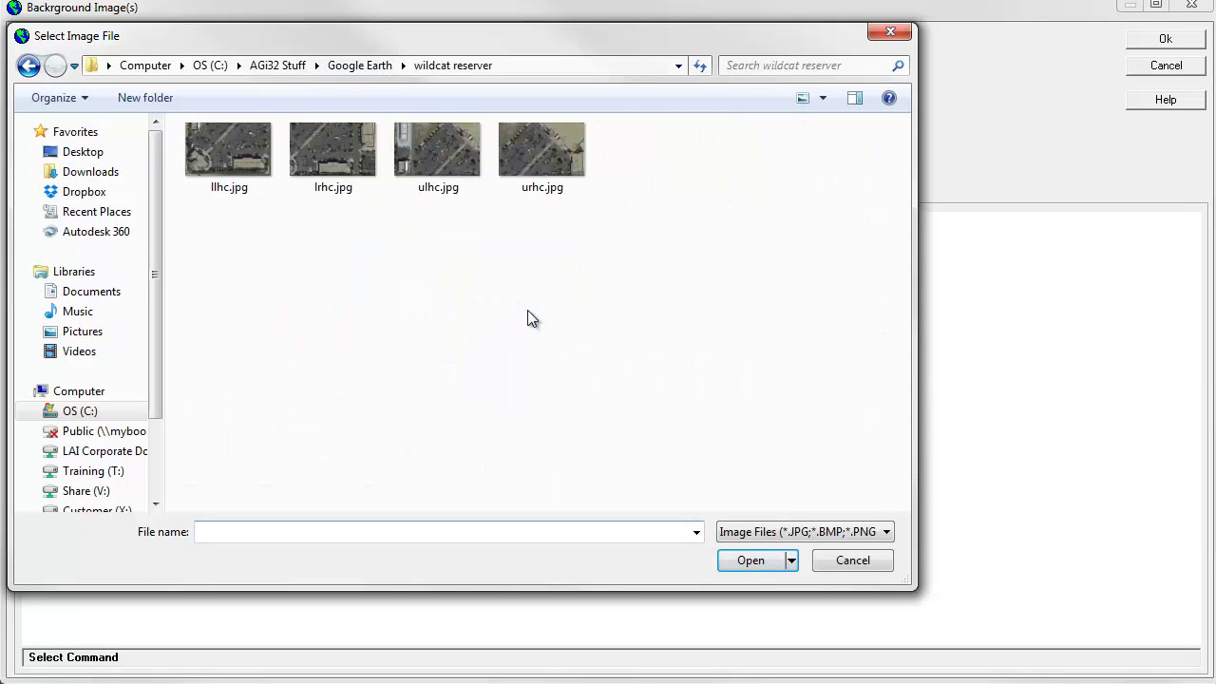
drag(695, 270, 218, 144)
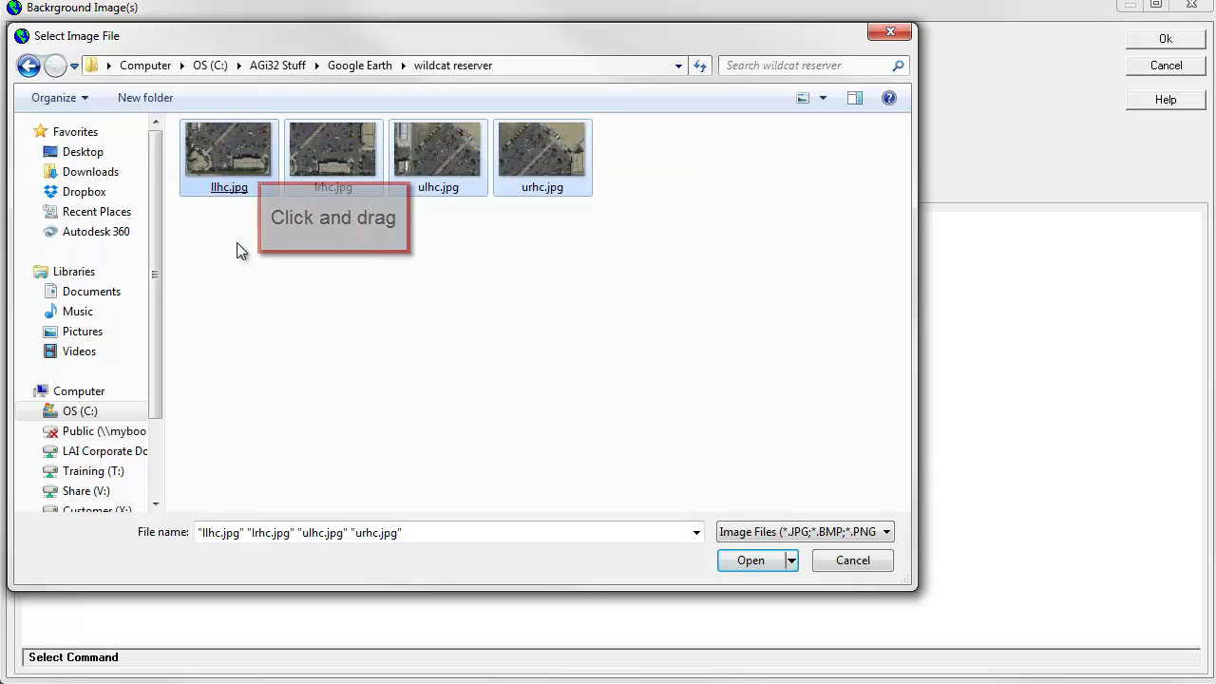
click(750, 561)
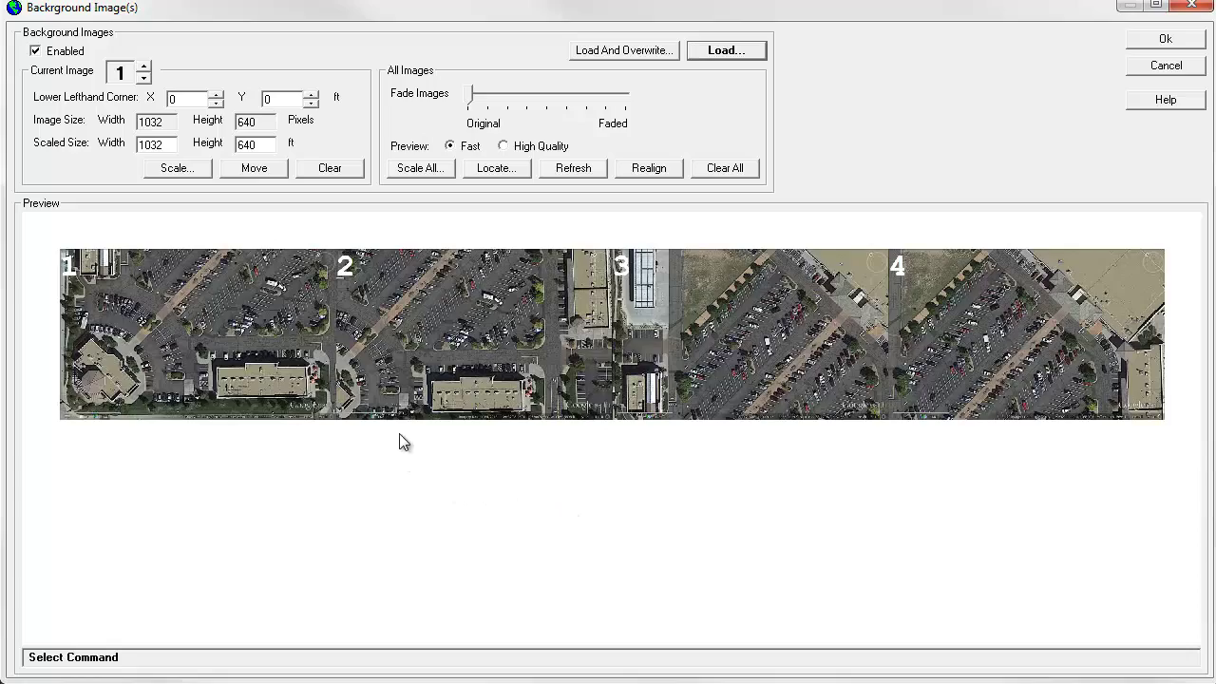
Scale all images using image 2's scale bar as a 110 ft reference line, and realign them horizontally.
scroll(366, 403, up, 5)
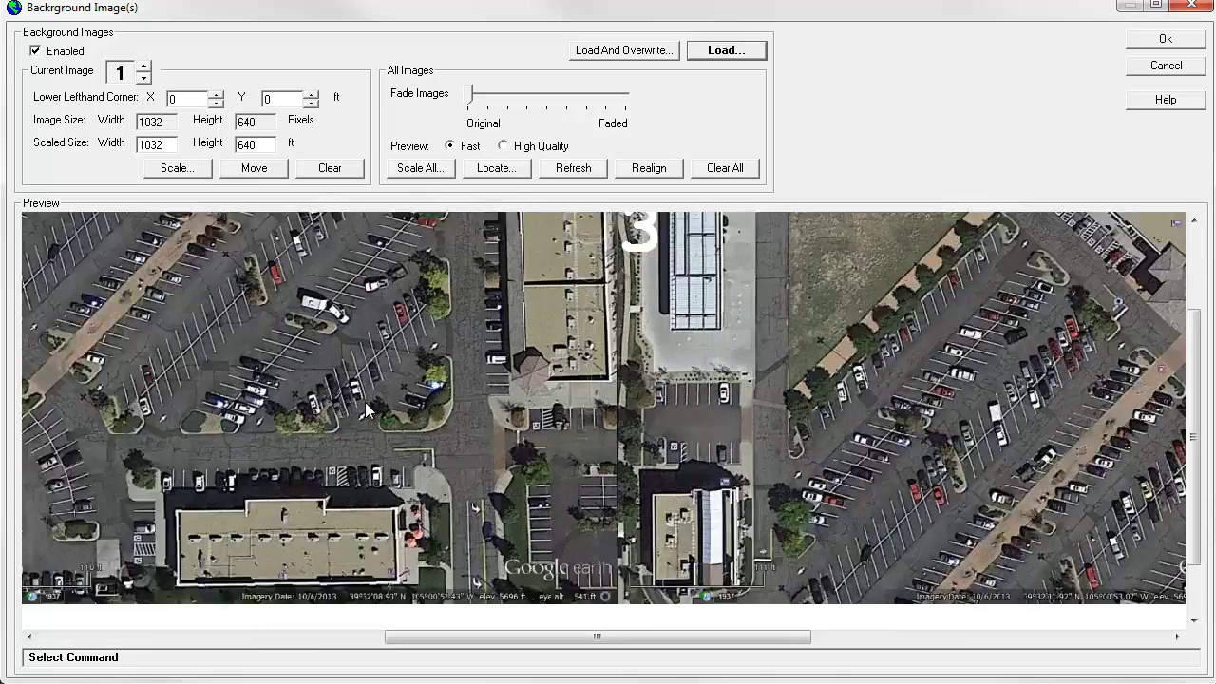
middle_drag(245, 450, 674, 326)
drag(674, 326, 838, 327)
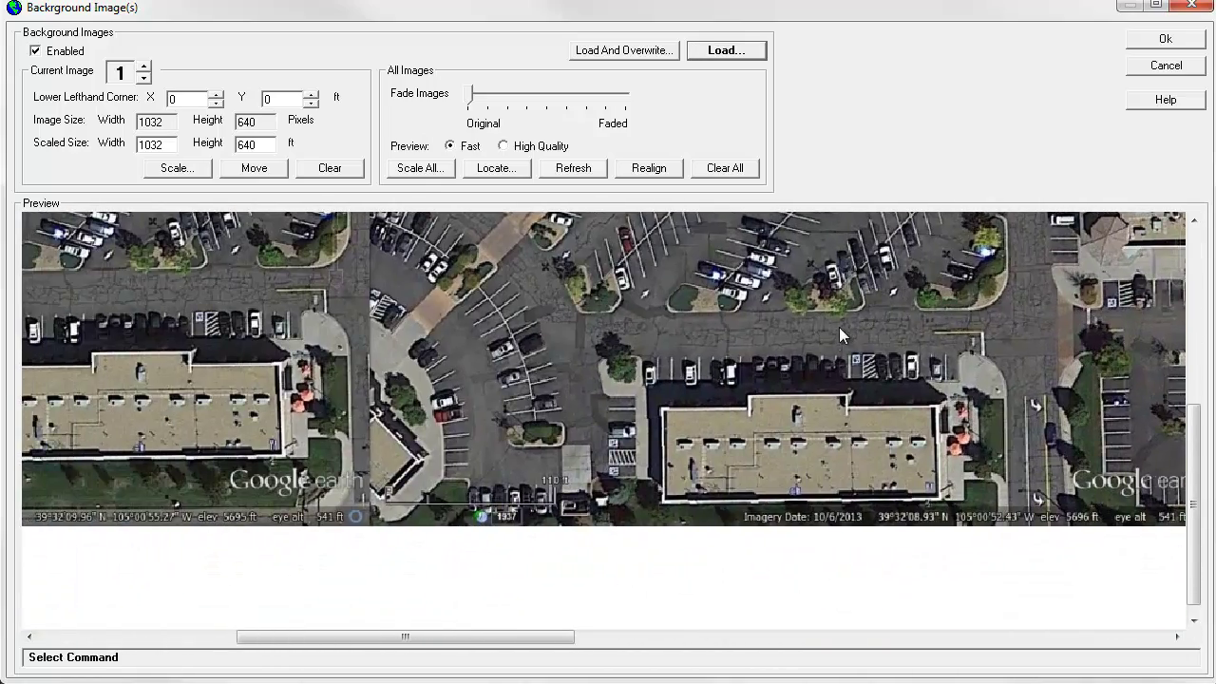
scroll(445, 466, up, 3)
drag(442, 467, 653, 395)
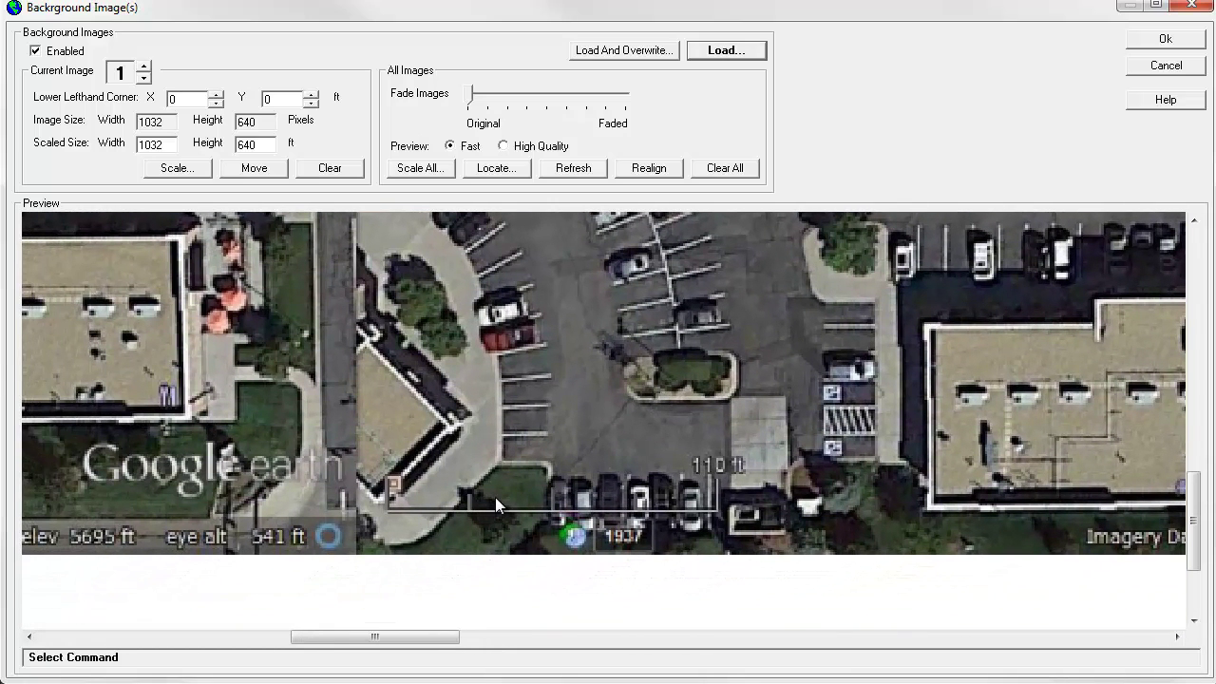
click(429, 171)
click(384, 496)
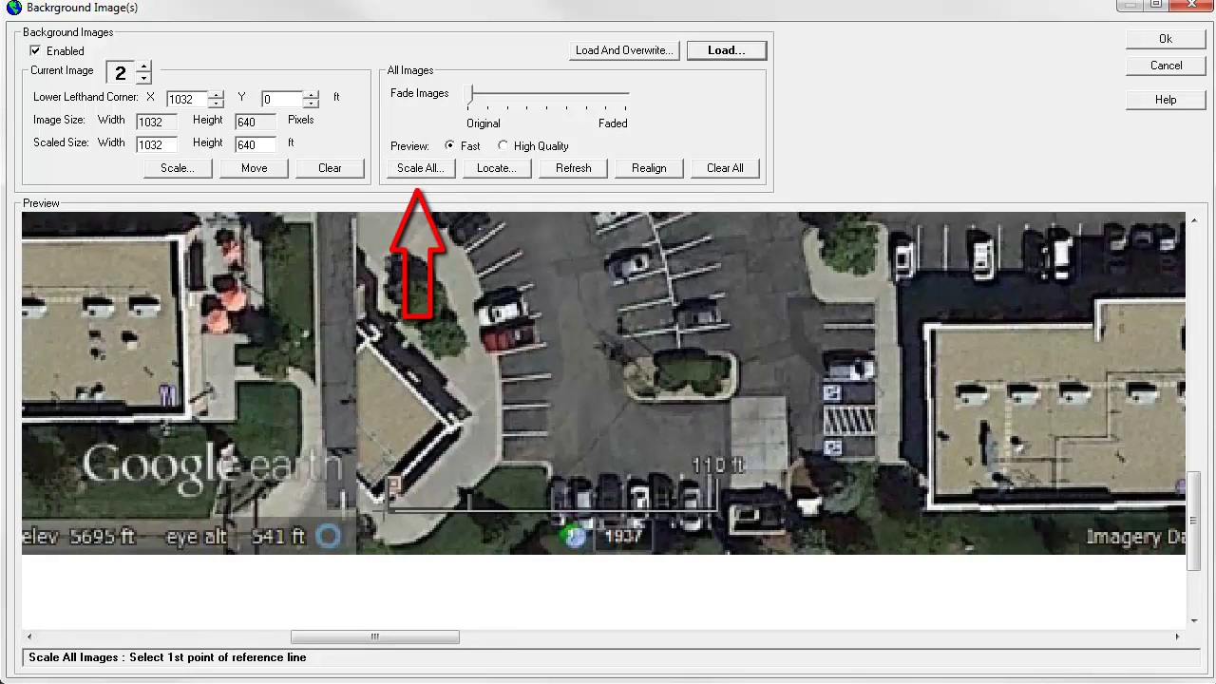
click(383, 511)
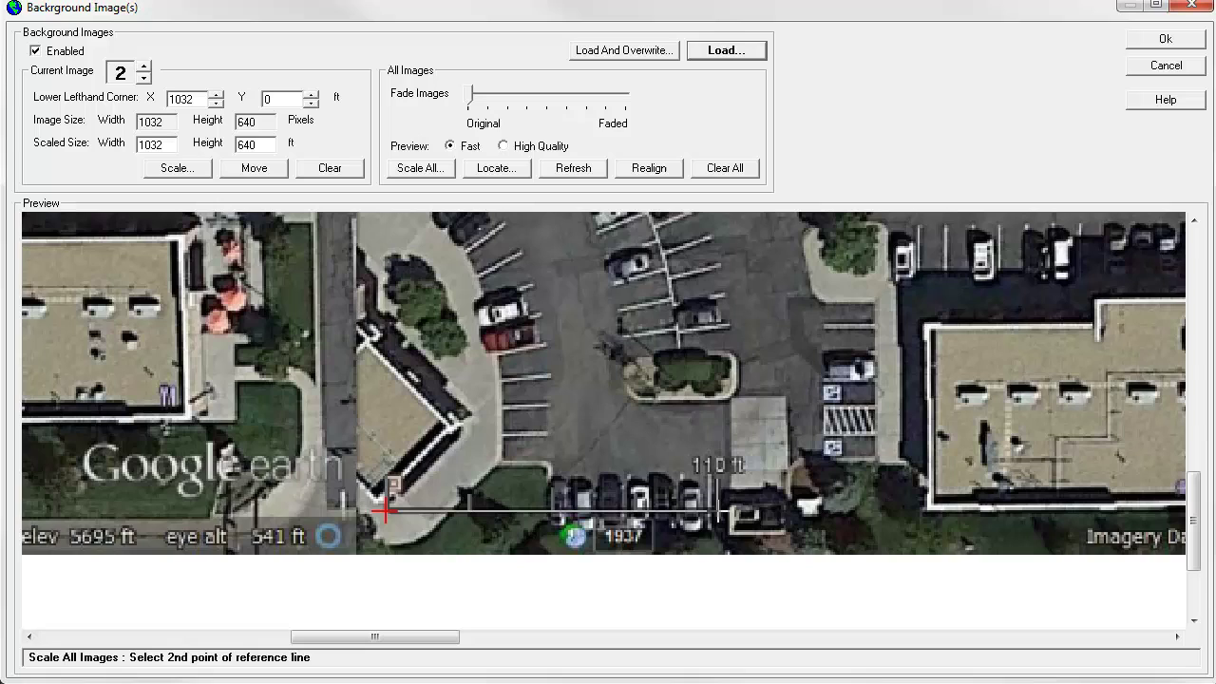
click(718, 512)
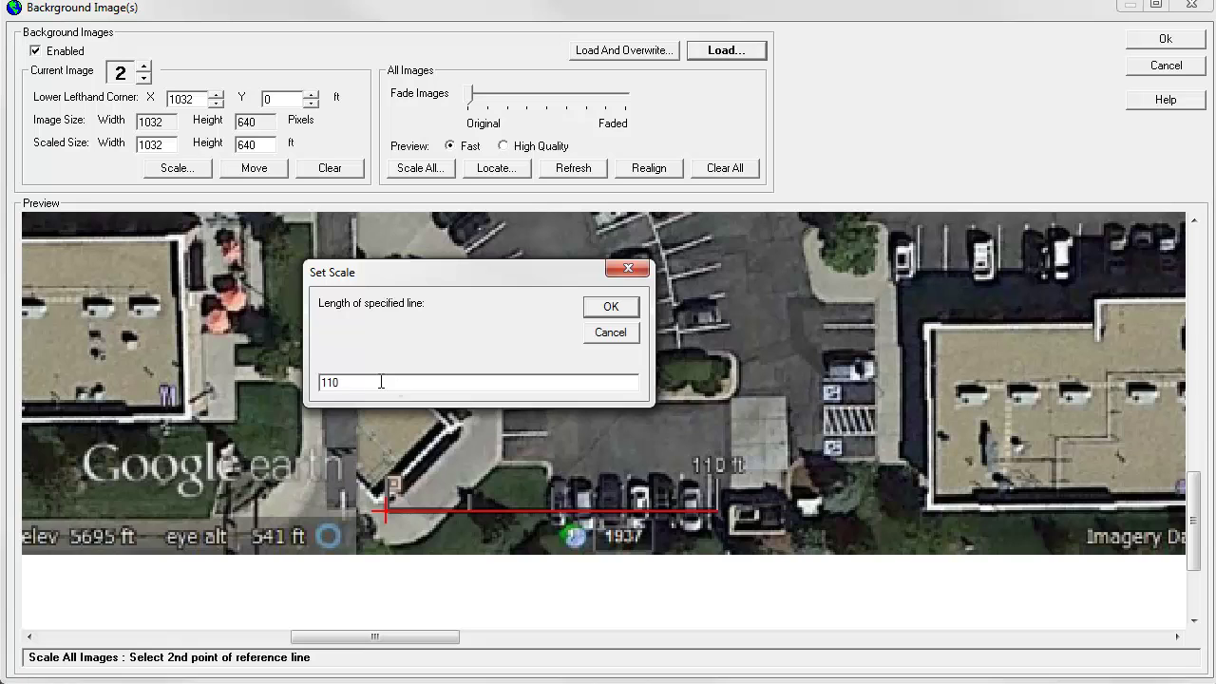
click(611, 306)
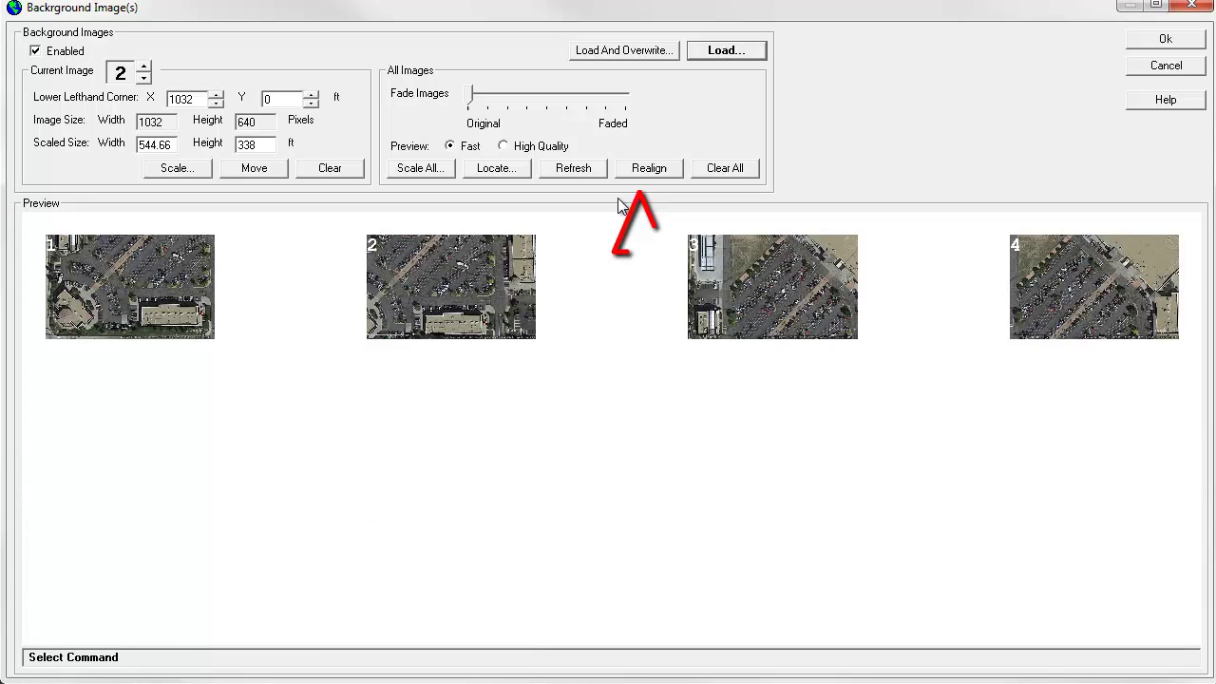
click(645, 169)
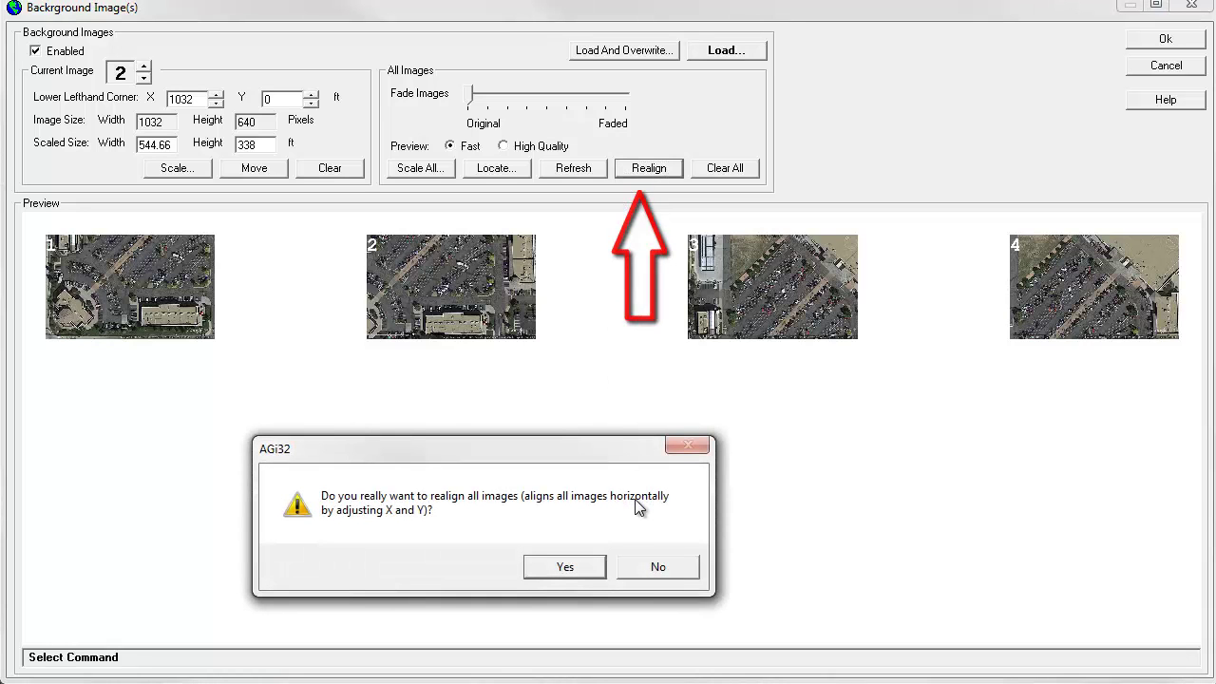
click(568, 567)
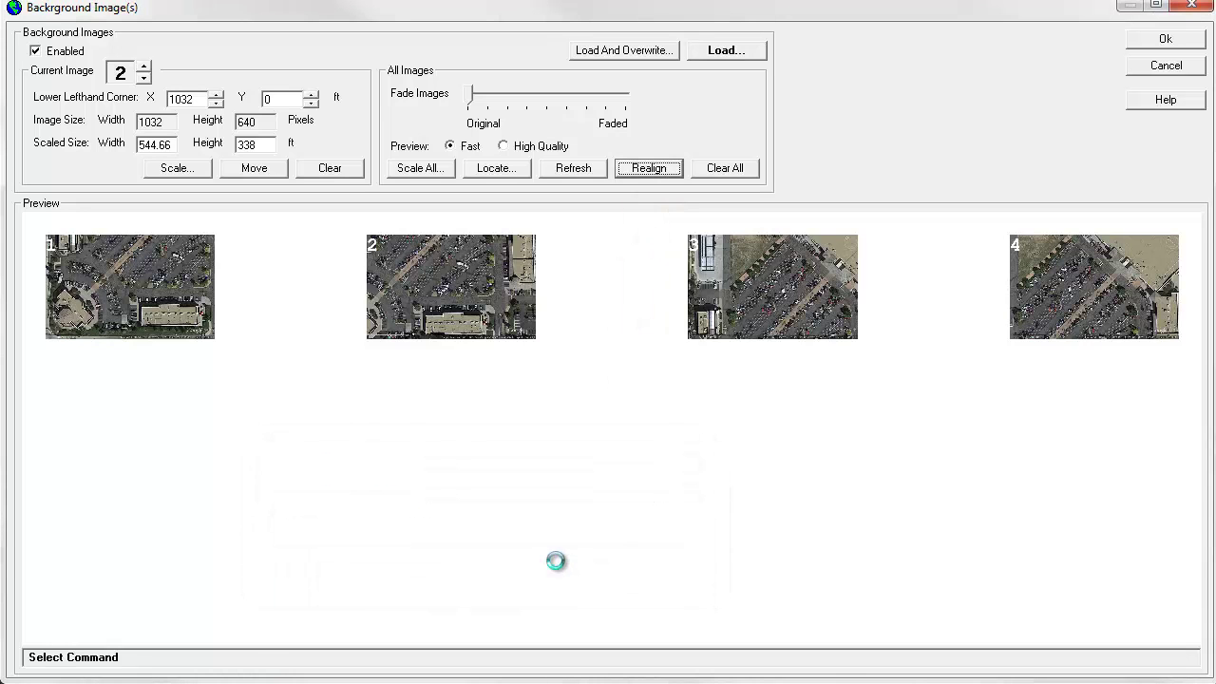
Move image 2 over image 1, matching the lower-left corner of the long building near the bottom of both images.
scroll(279, 294, up, 5)
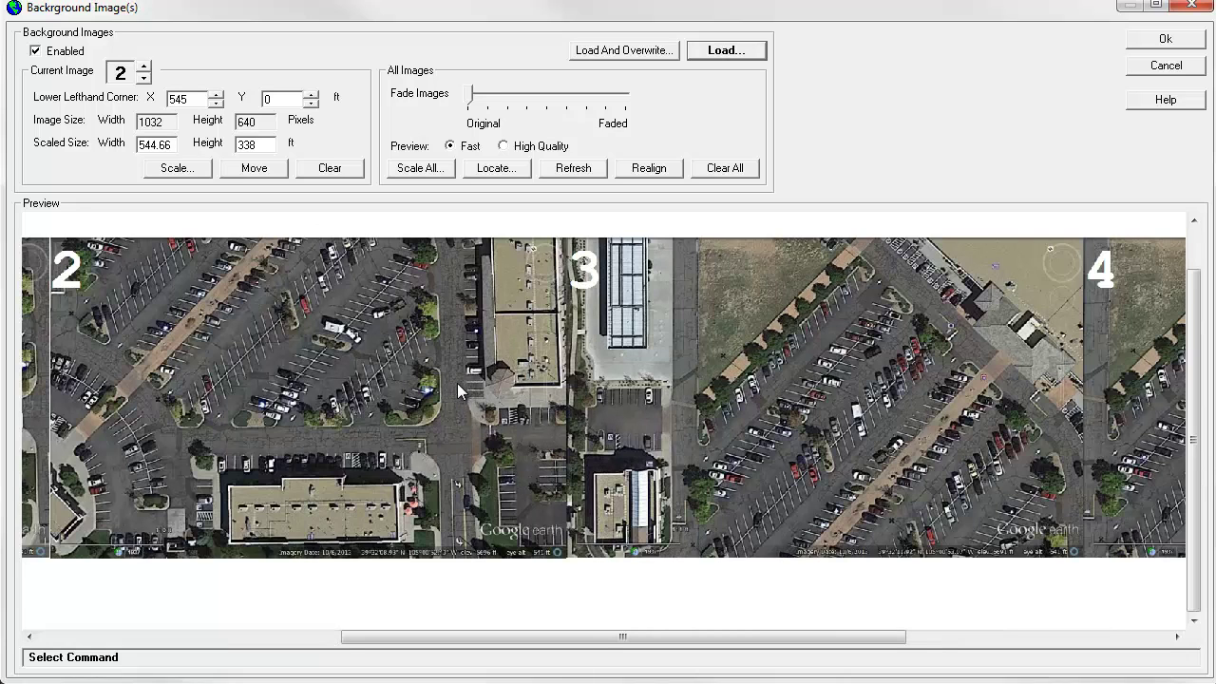
middle_drag(457, 382, 692, 362)
drag(693, 370, 1102, 340)
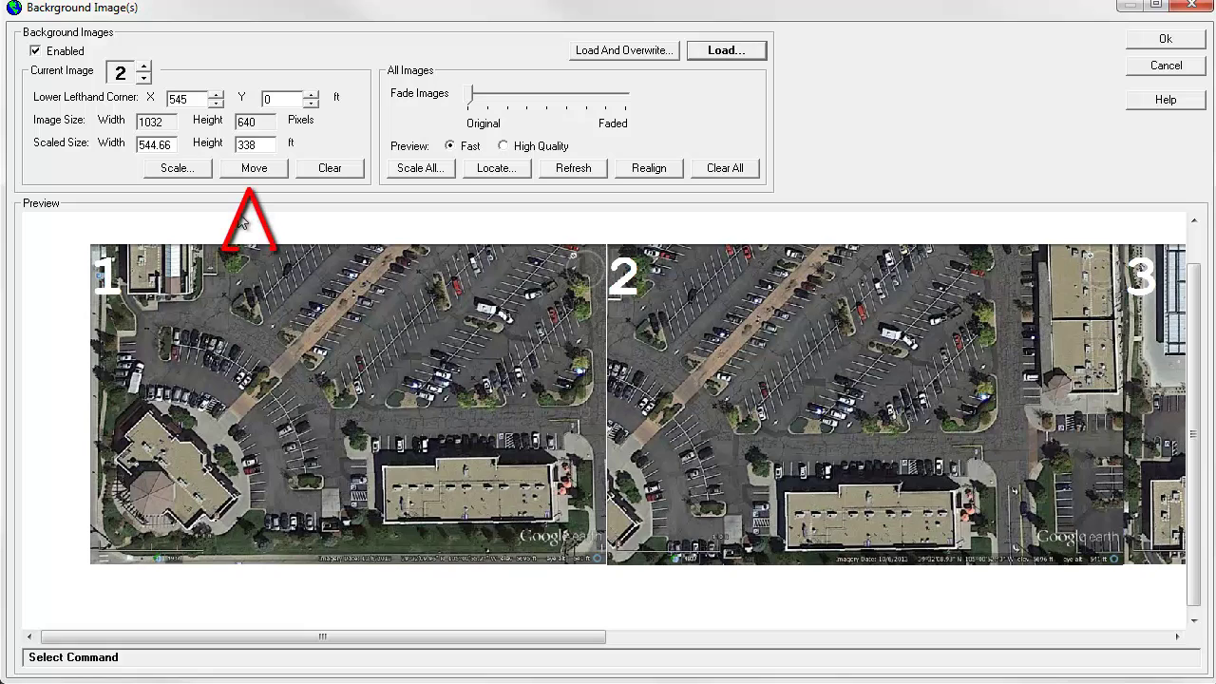
click(254, 179)
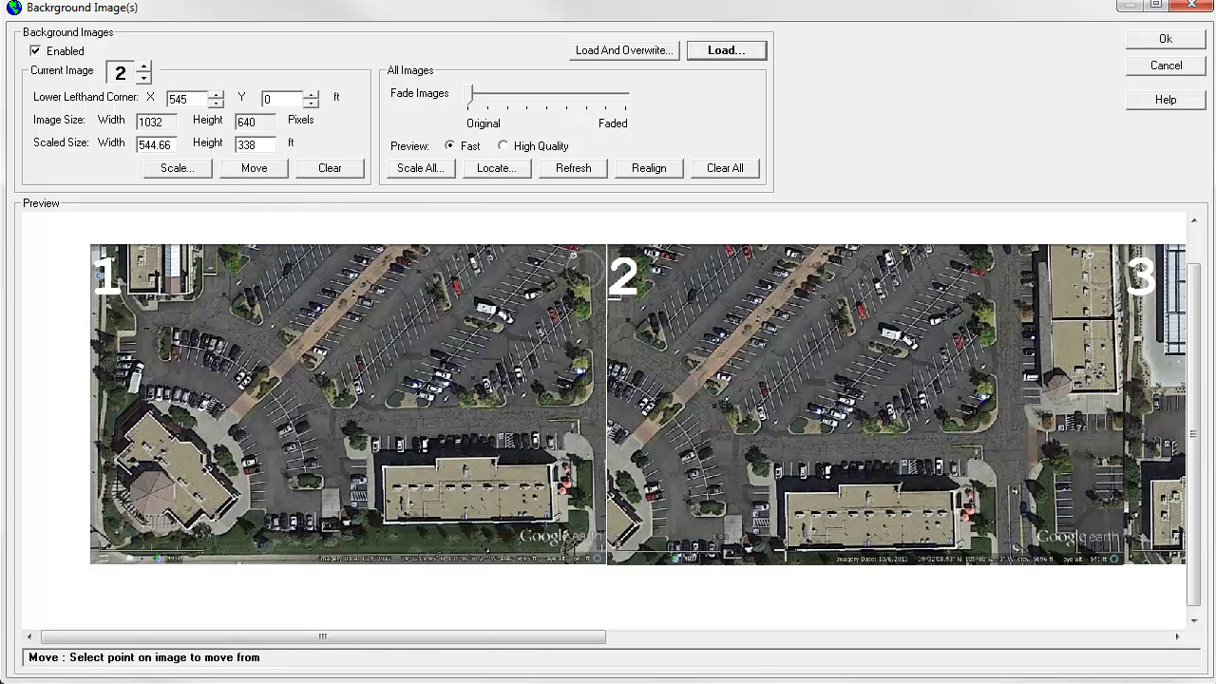
click(787, 549)
click(384, 520)
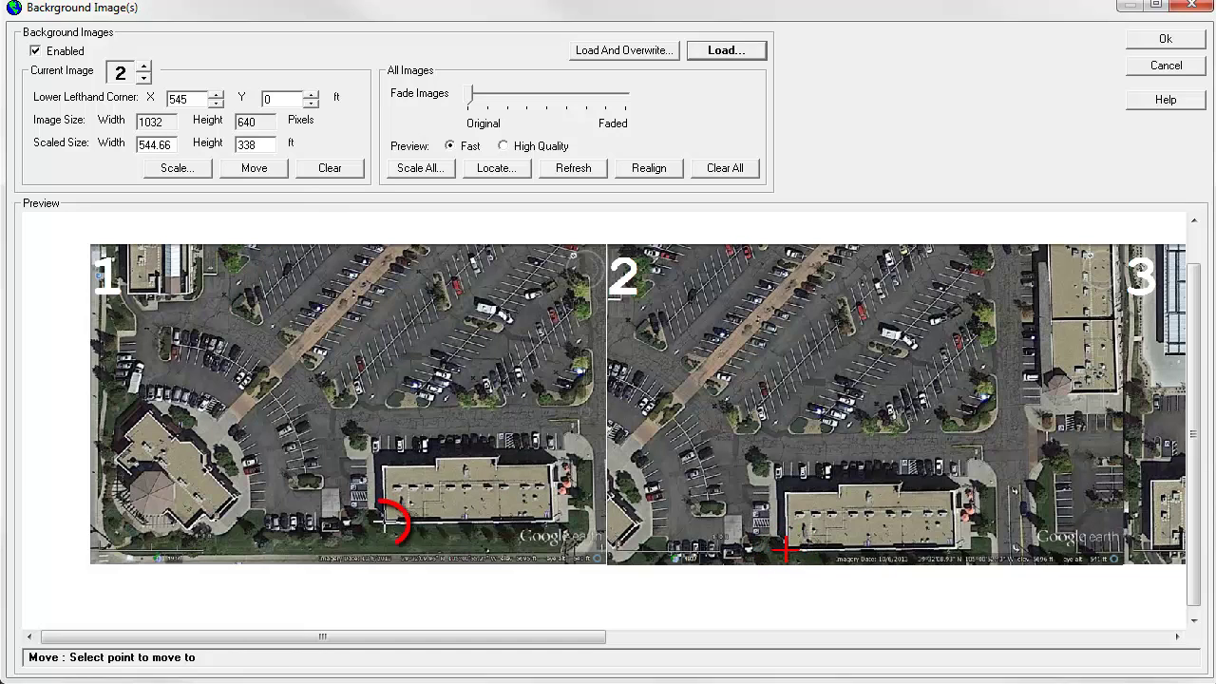
click(703, 560)
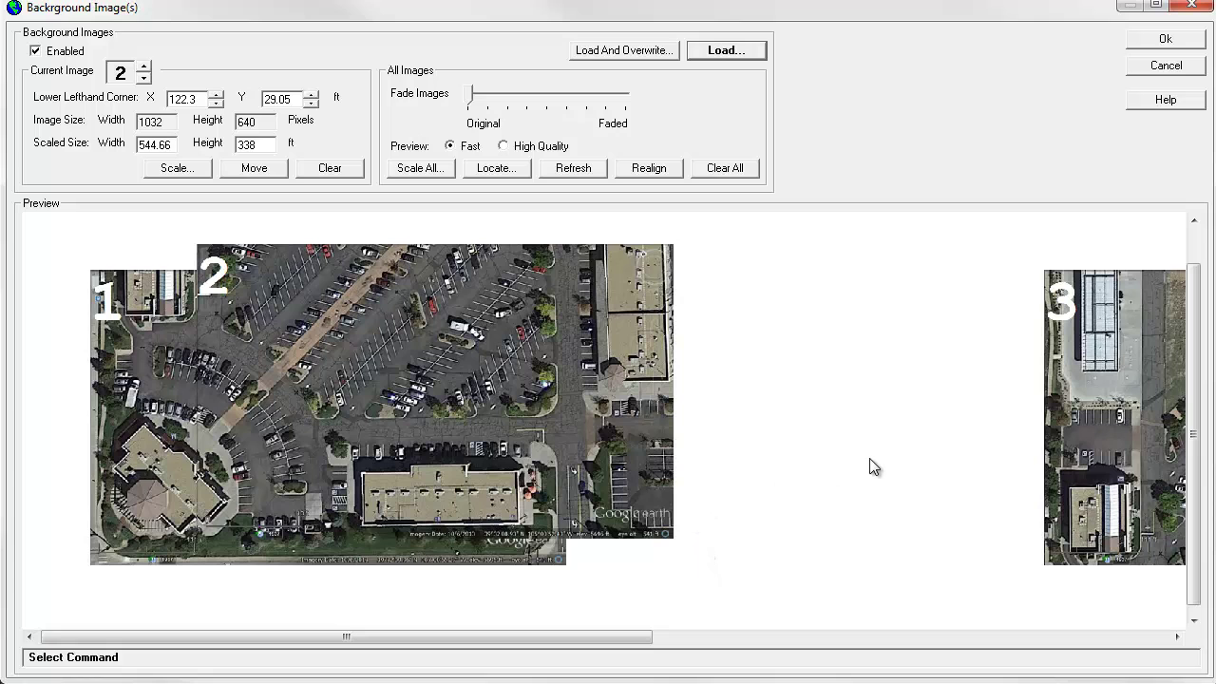
Move image 3 onto image 1, matching the bottom edge of the small white-roofed building shown in both images.
scroll(868, 465, down, 1)
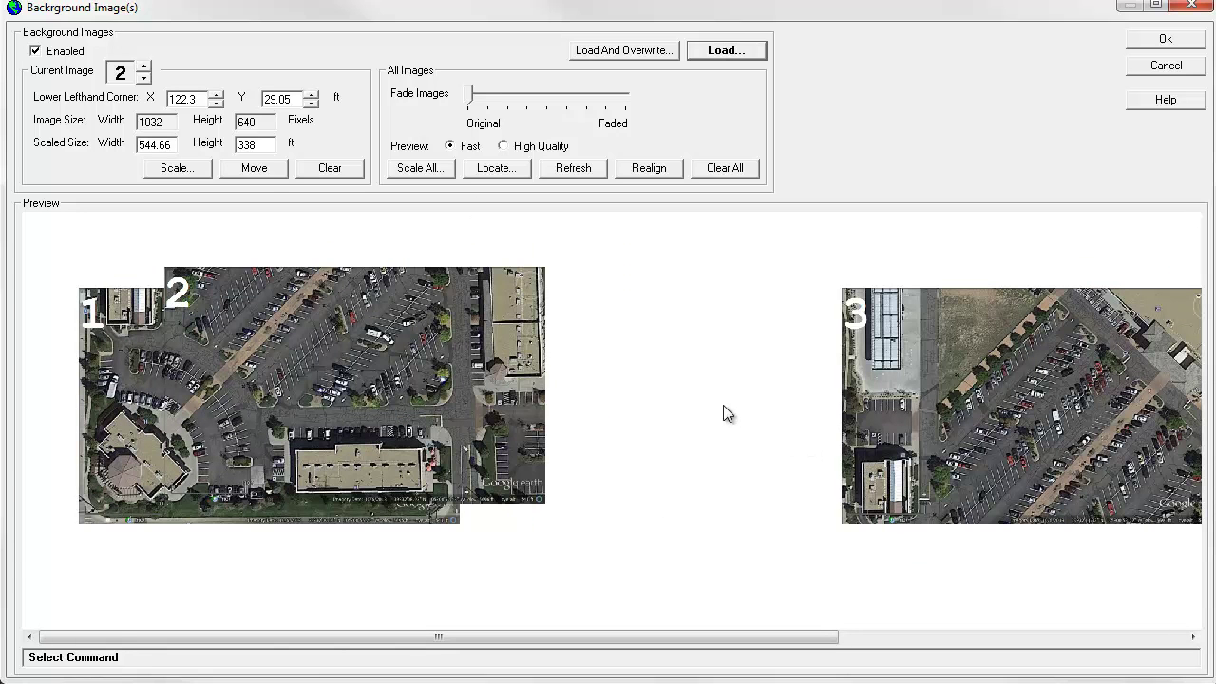
scroll(723, 412, up, 1)
click(254, 168)
click(969, 539)
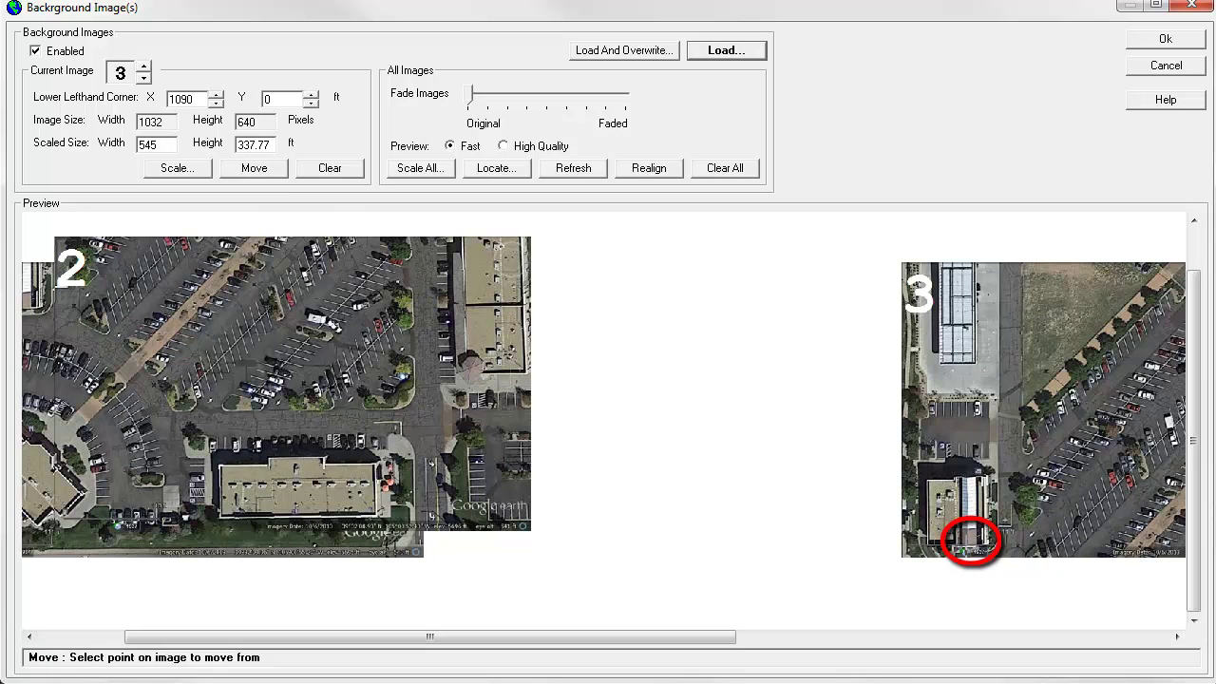
click(968, 542)
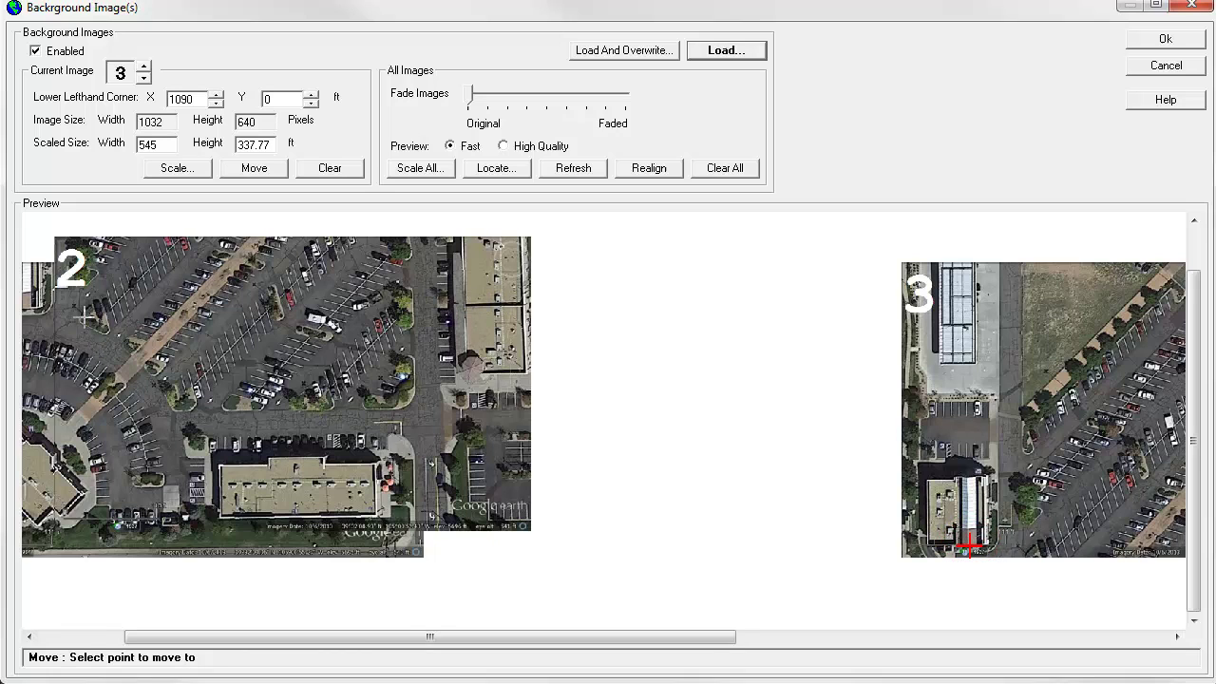
middle_drag(84, 317, 270, 329)
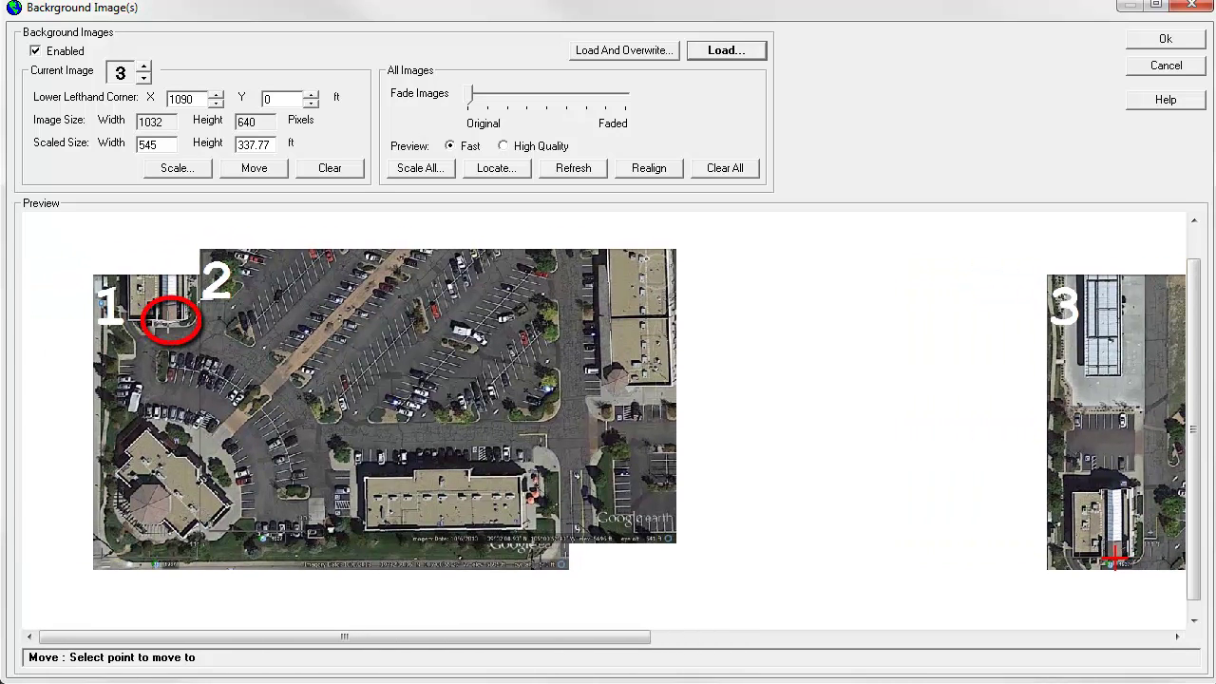
click(171, 323)
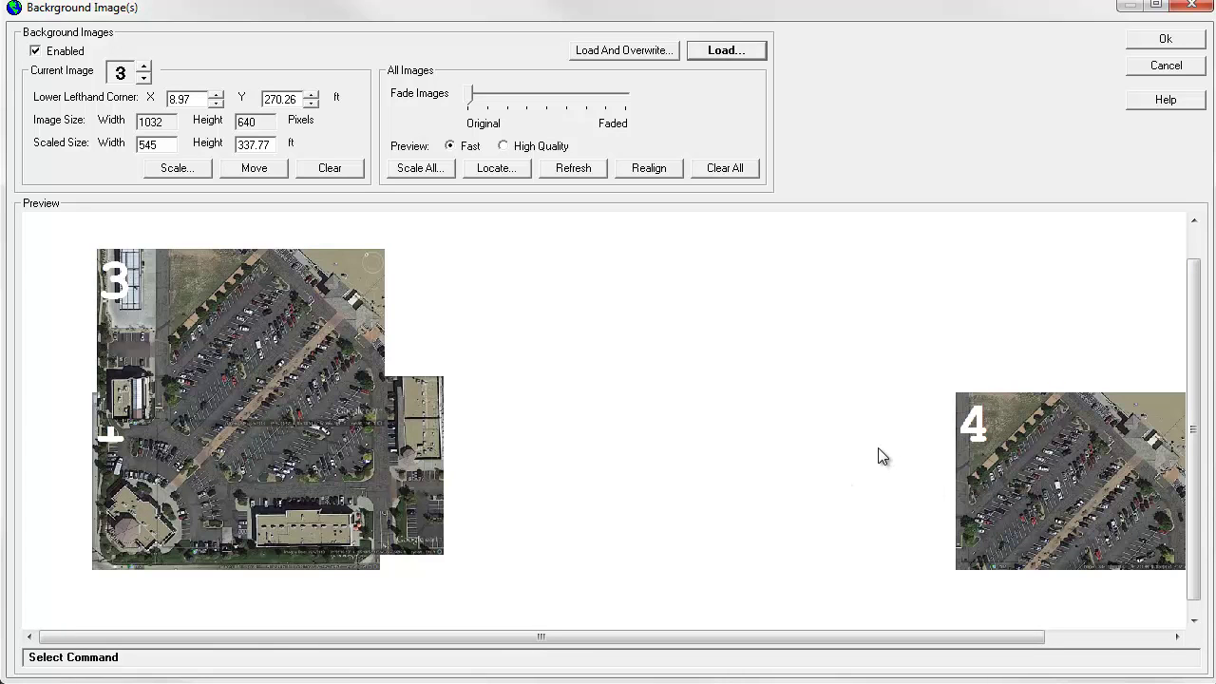
Move image 4 onto the mosaic, matching the left end of the eastern building's roof dividing line with the same point in image 2.
middle_drag(875, 448, 851, 462)
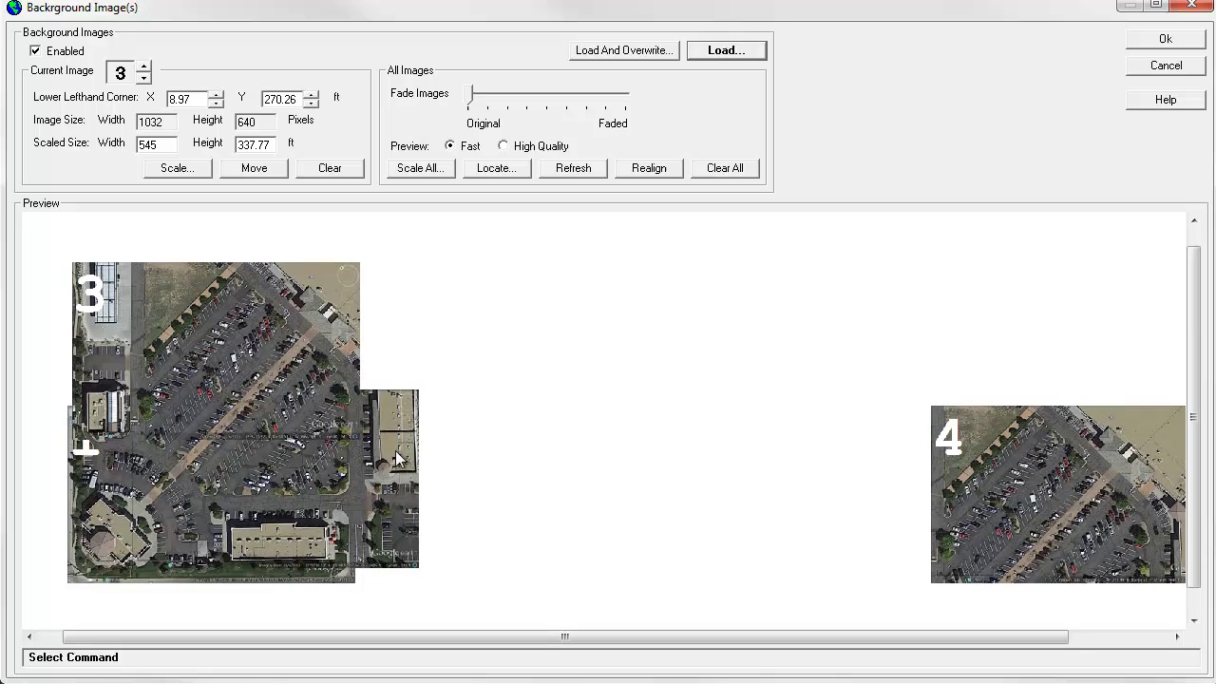
scroll(397, 447, up, 2)
drag(1109, 493, 247, 356)
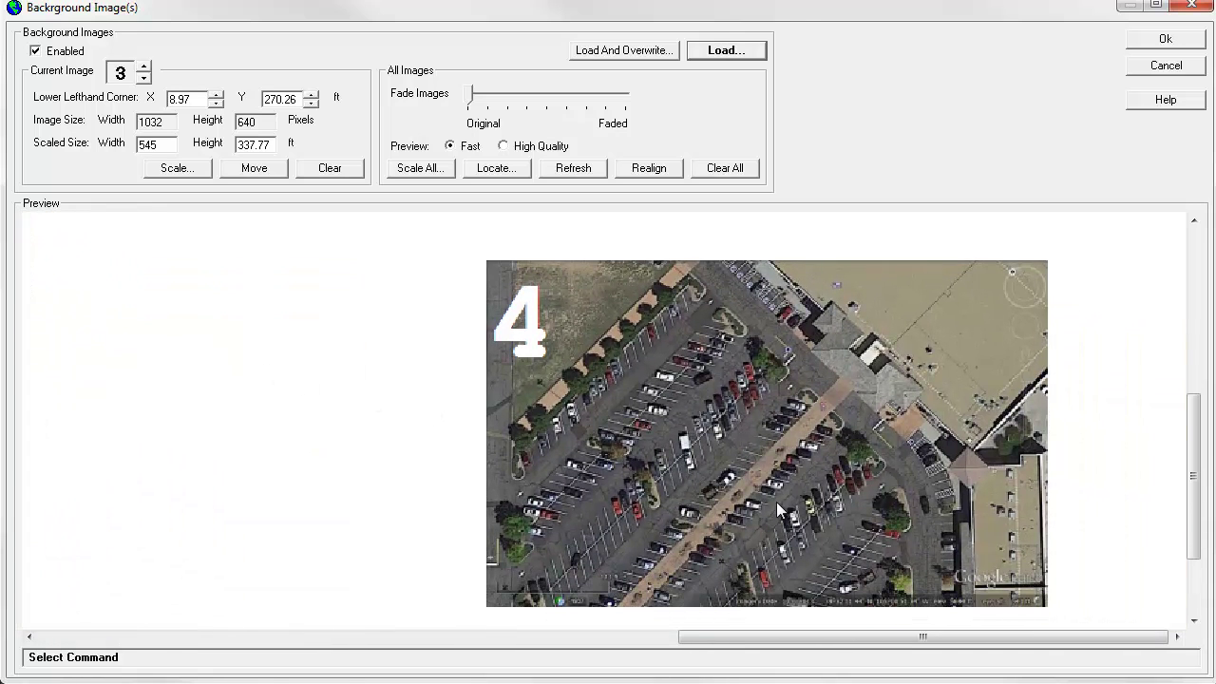
scroll(975, 539, up, 1)
drag(975, 538, 710, 384)
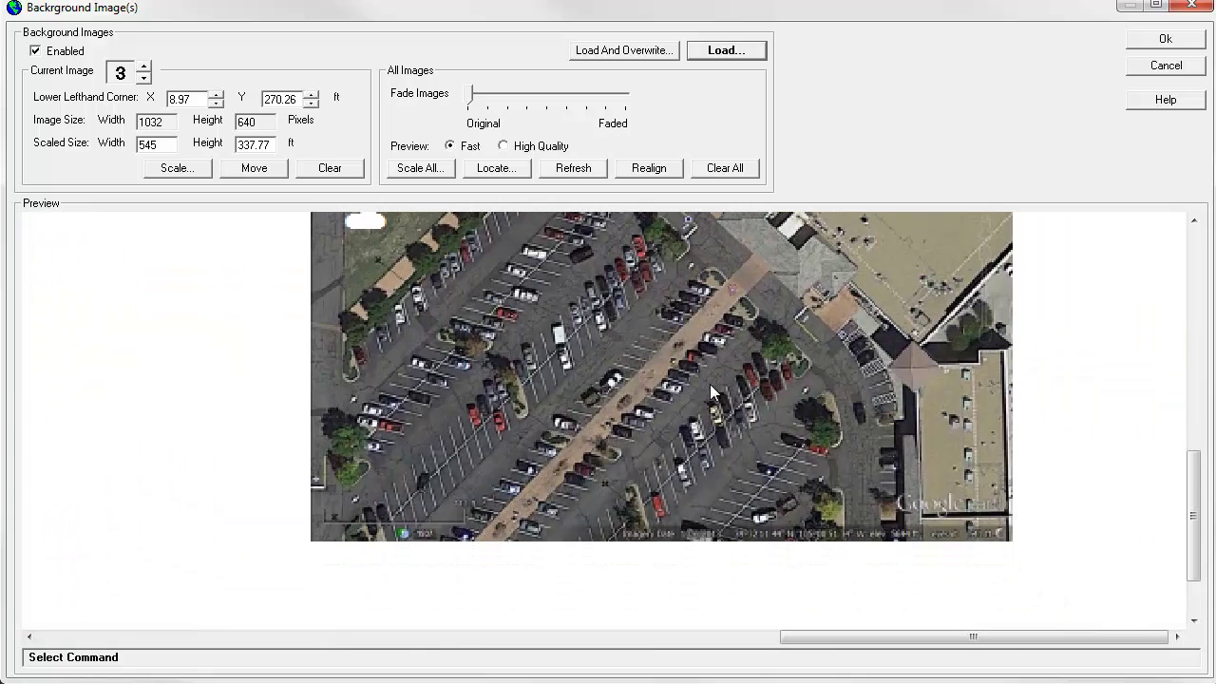
click(254, 167)
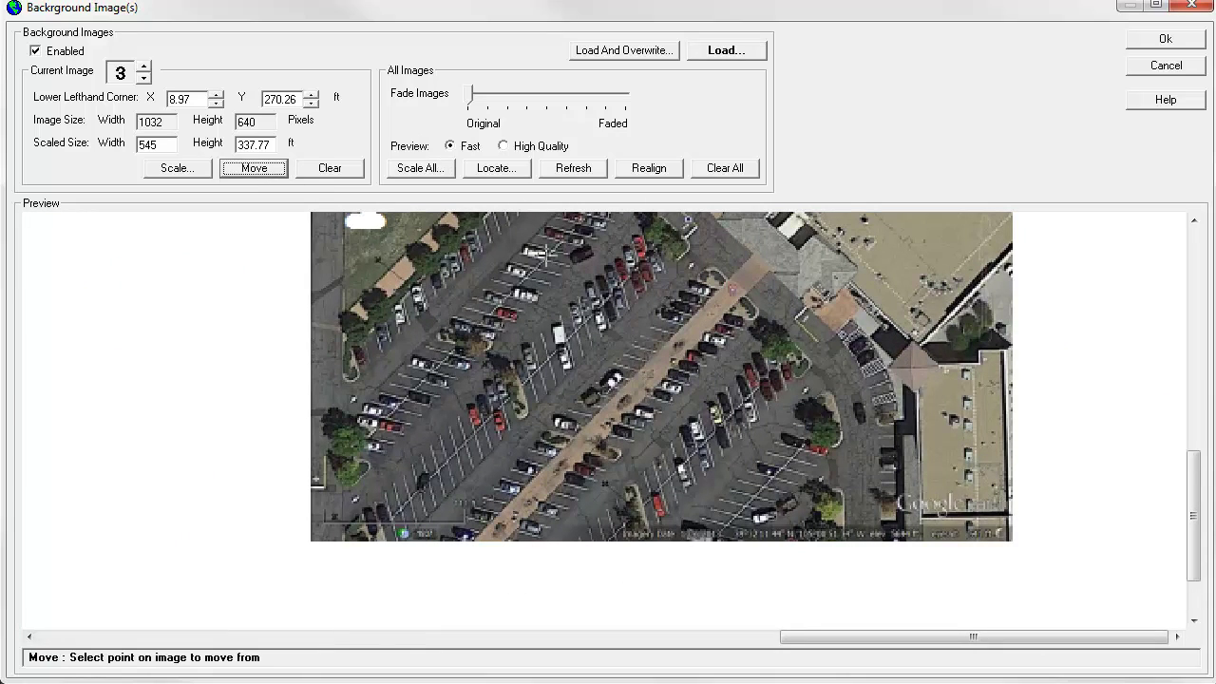
click(923, 514)
middle_drag(181, 412, 1214, 449)
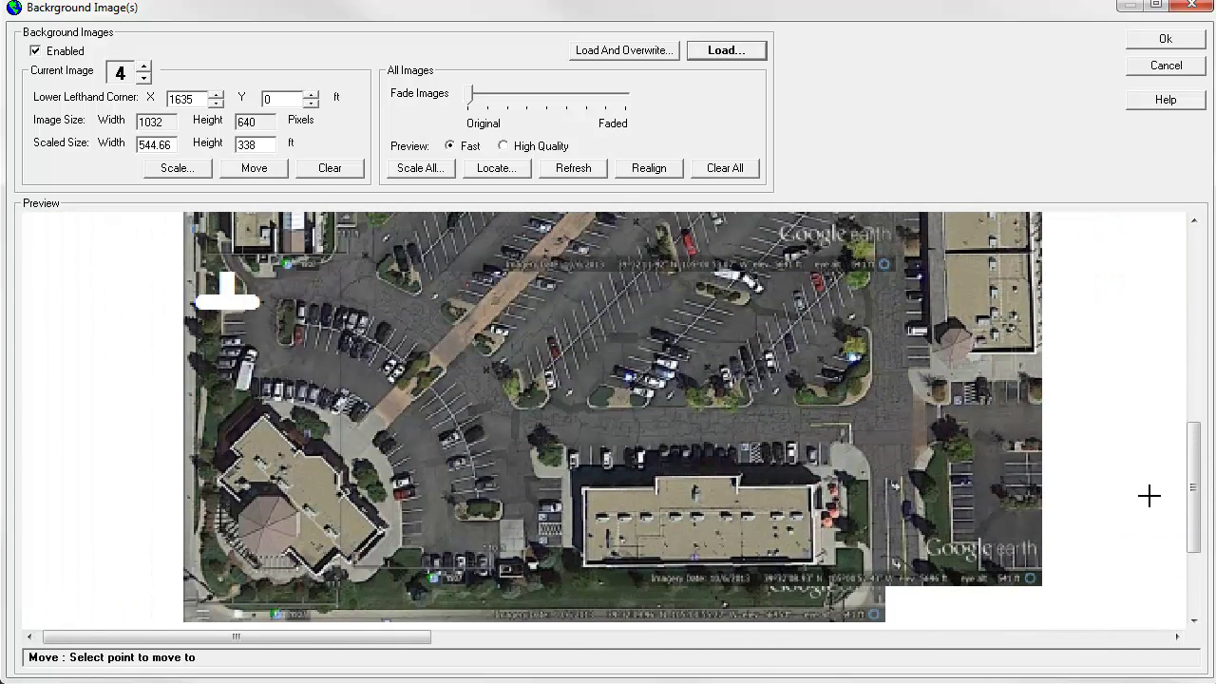
middle_drag(1149, 496, 1098, 585)
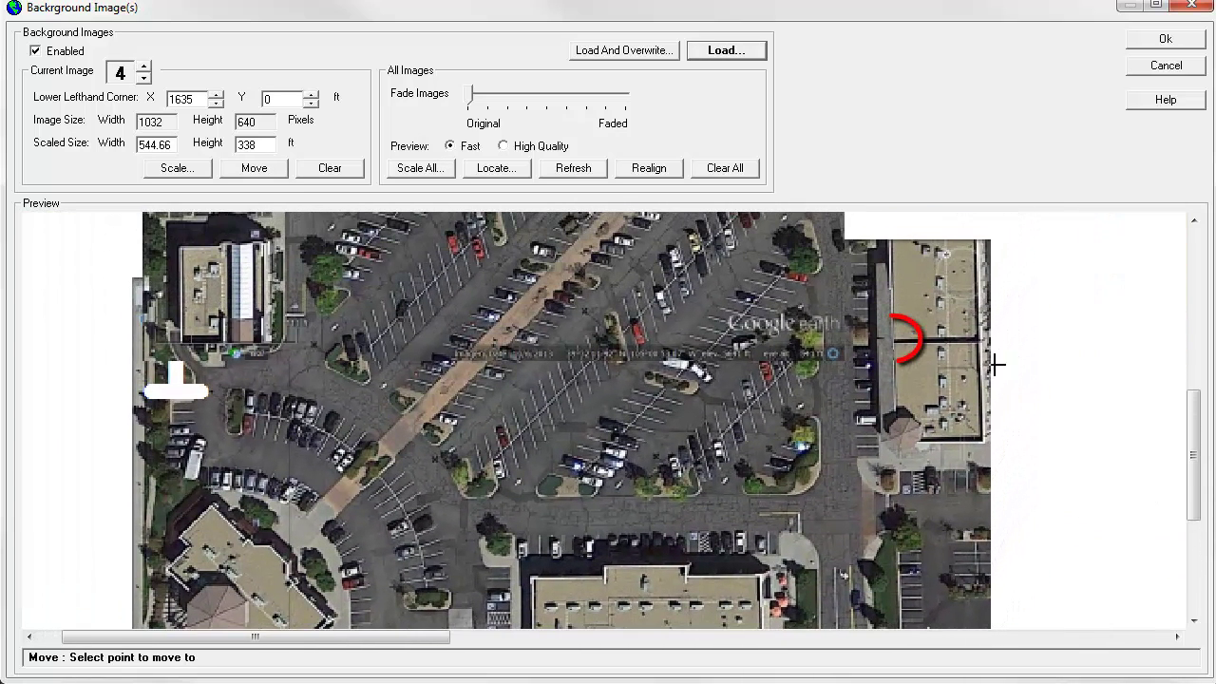
click(893, 340)
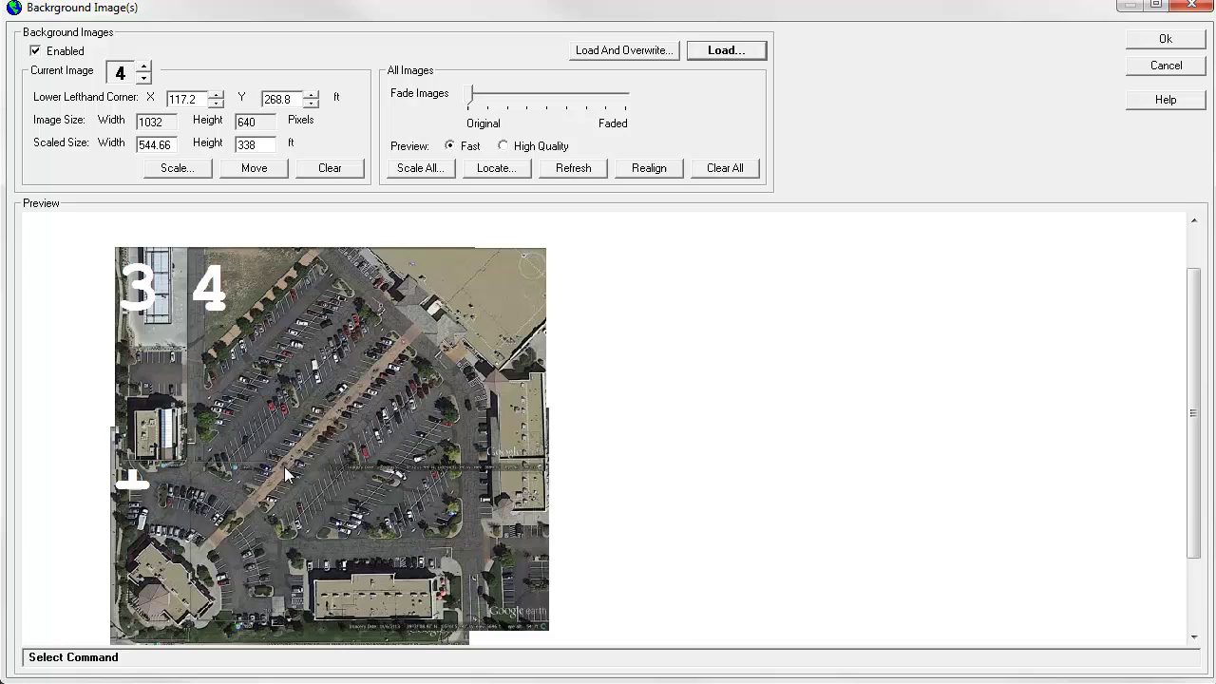
scroll(284, 466, up, 1)
scroll(282, 472, down, 1)
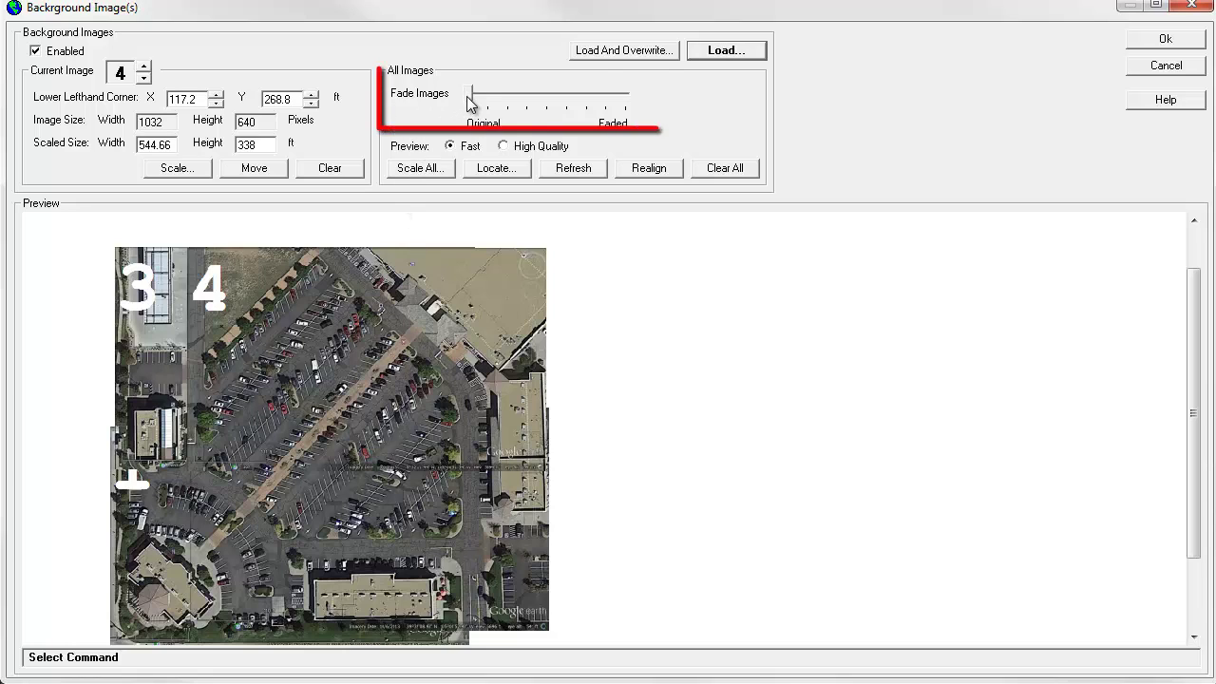
Fade all background images about halfway, to level 5, and accept the image setup.
drag(469, 99, 567, 100)
click(568, 95)
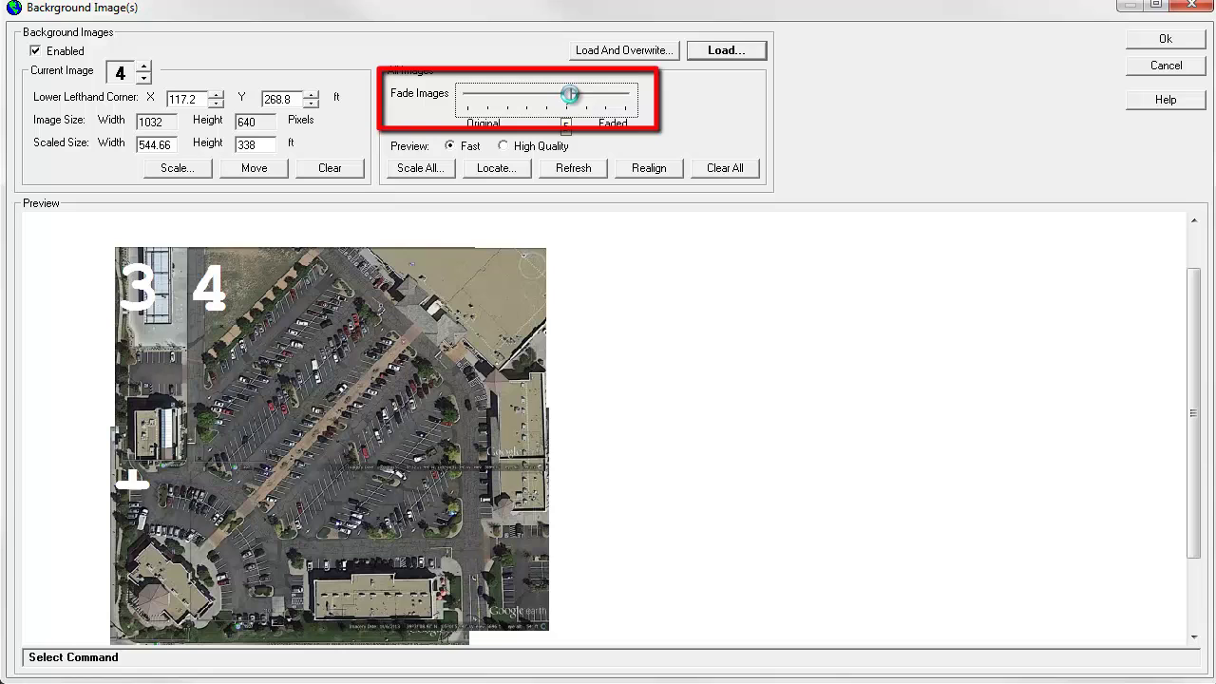
click(588, 340)
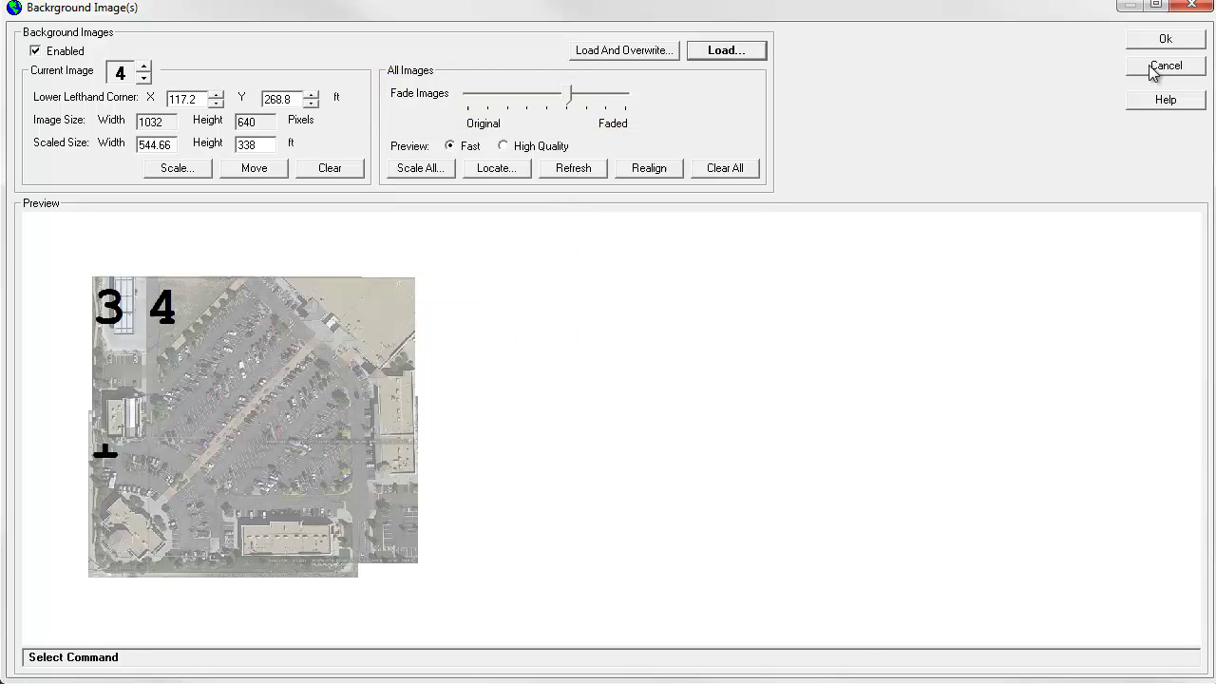
key(Escape)
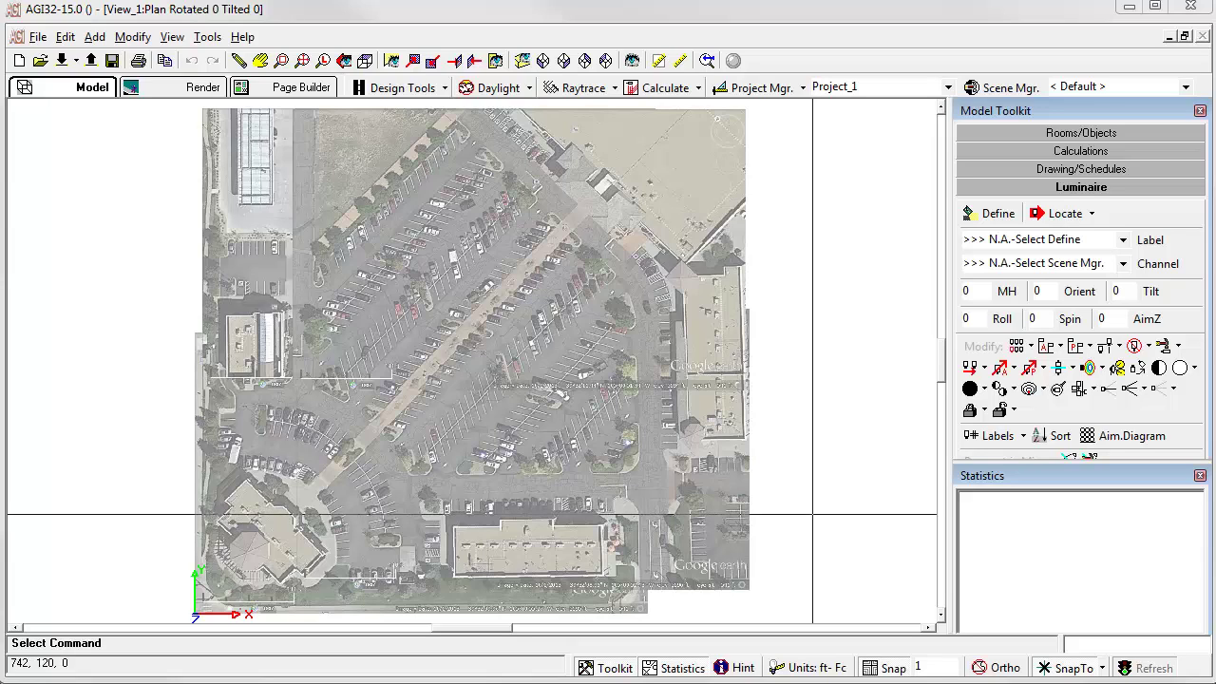
Start defining a luminaire using the Zlroad_led_150 photometric file from the Z-Lux Sample Instabase.
click(987, 213)
click(471, 94)
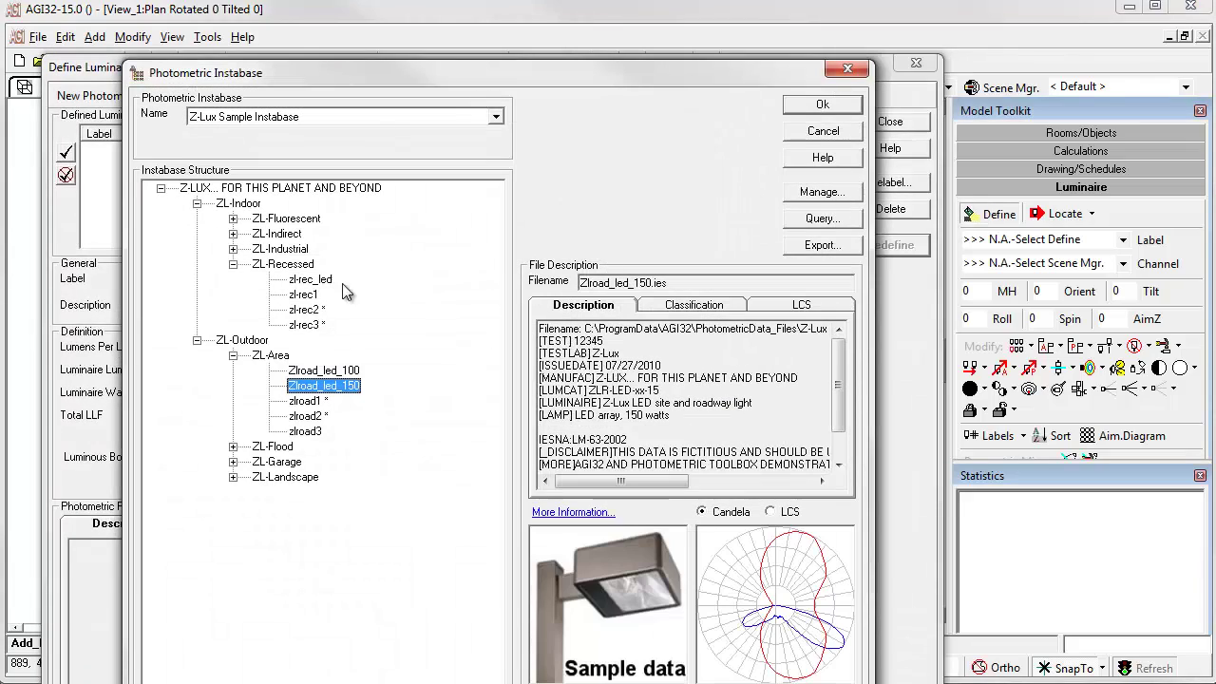
double_click(345, 385)
click(319, 433)
click(866, 140)
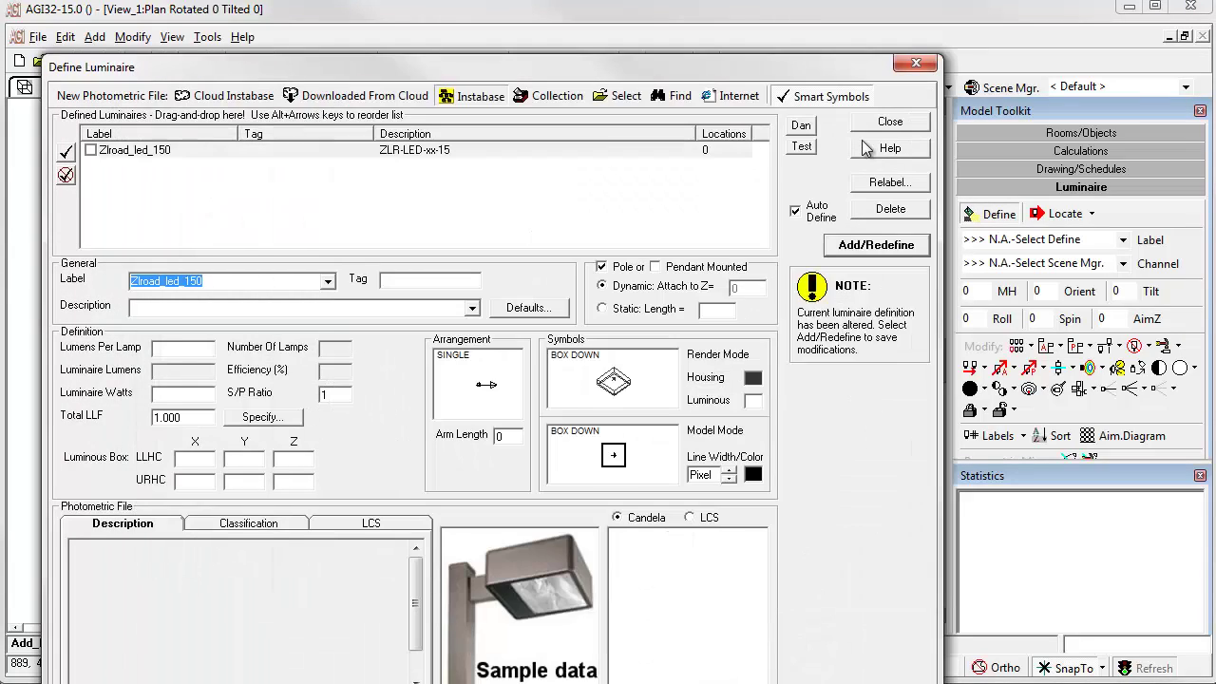
Redefine the Zlroad_led_150 luminaire with a red model symbol and an arm length of 1.
click(870, 249)
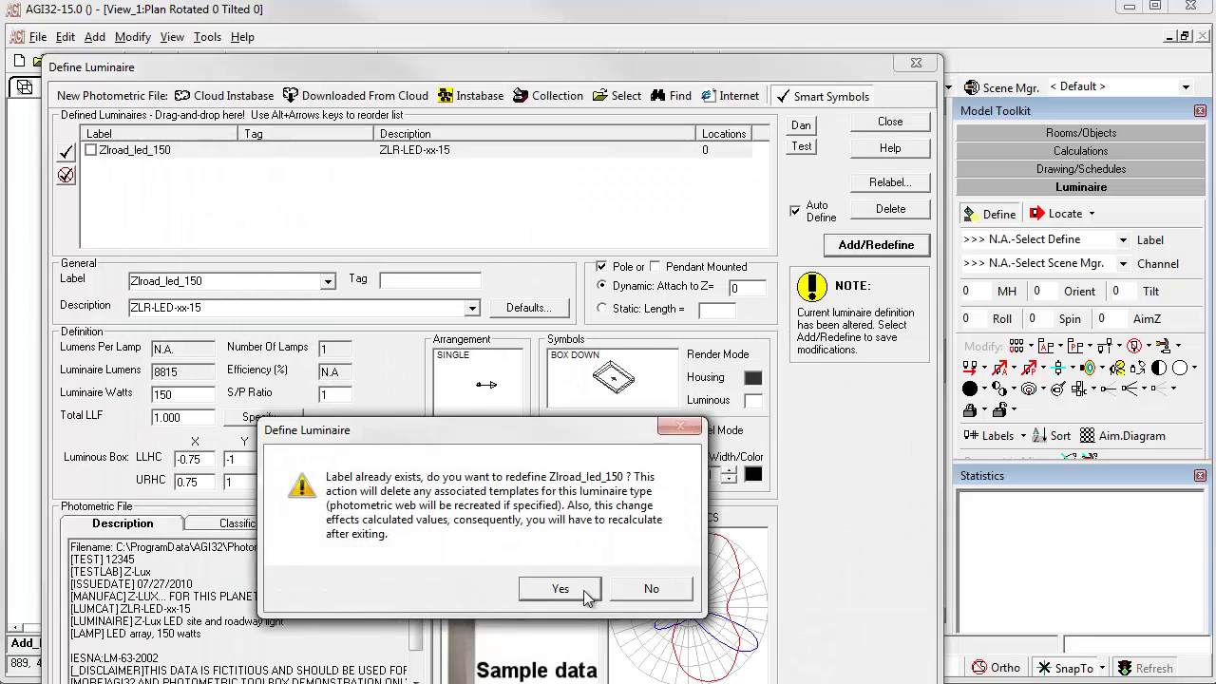
click(560, 588)
click(754, 475)
click(88, 190)
click(95, 400)
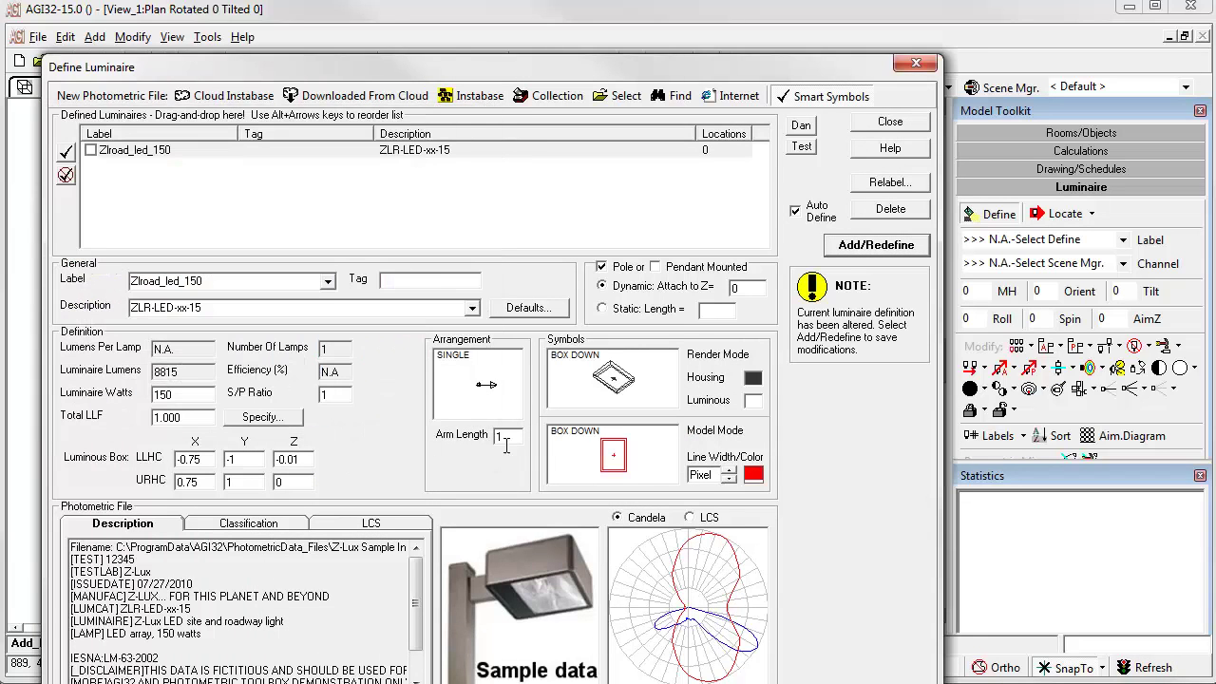
click(876, 244)
click(554, 573)
Add a second luminaire definition labelled Zlroad_led_150-2bb with a blue symbol and the BACK-BACK arrangement.
click(225, 282)
text(-2bb)
click(755, 475)
click(169, 227)
click(92, 399)
click(465, 407)
click(466, 369)
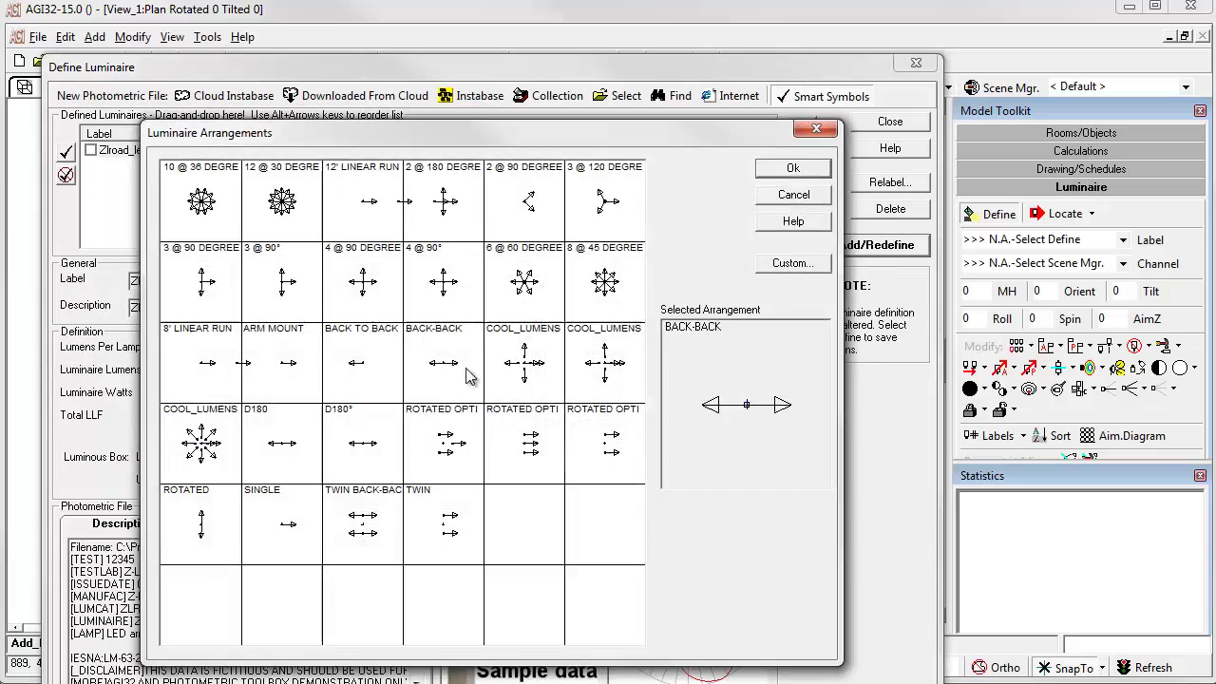
click(818, 168)
click(876, 244)
click(885, 121)
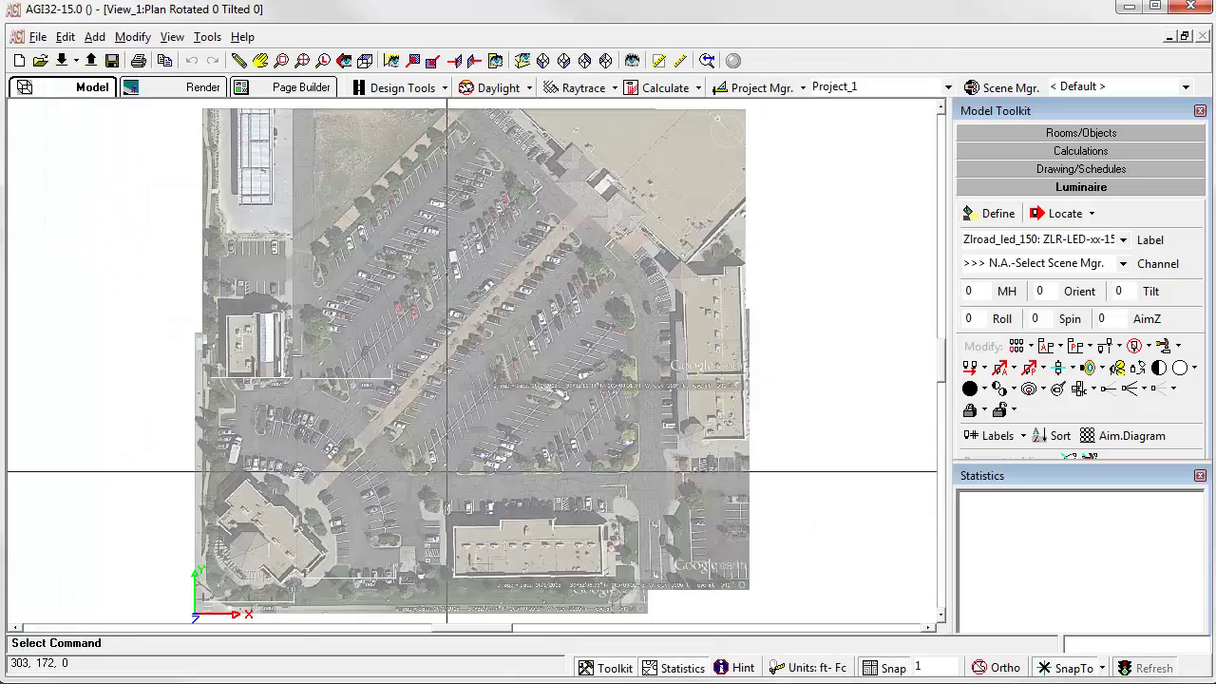
Place and orient a Zlroad_led_150-2bb luminaire at 27.5 ft mounting height on the planted island north of the long southern building.
scroll(446, 472, up, 5)
click(973, 292)
text(2)
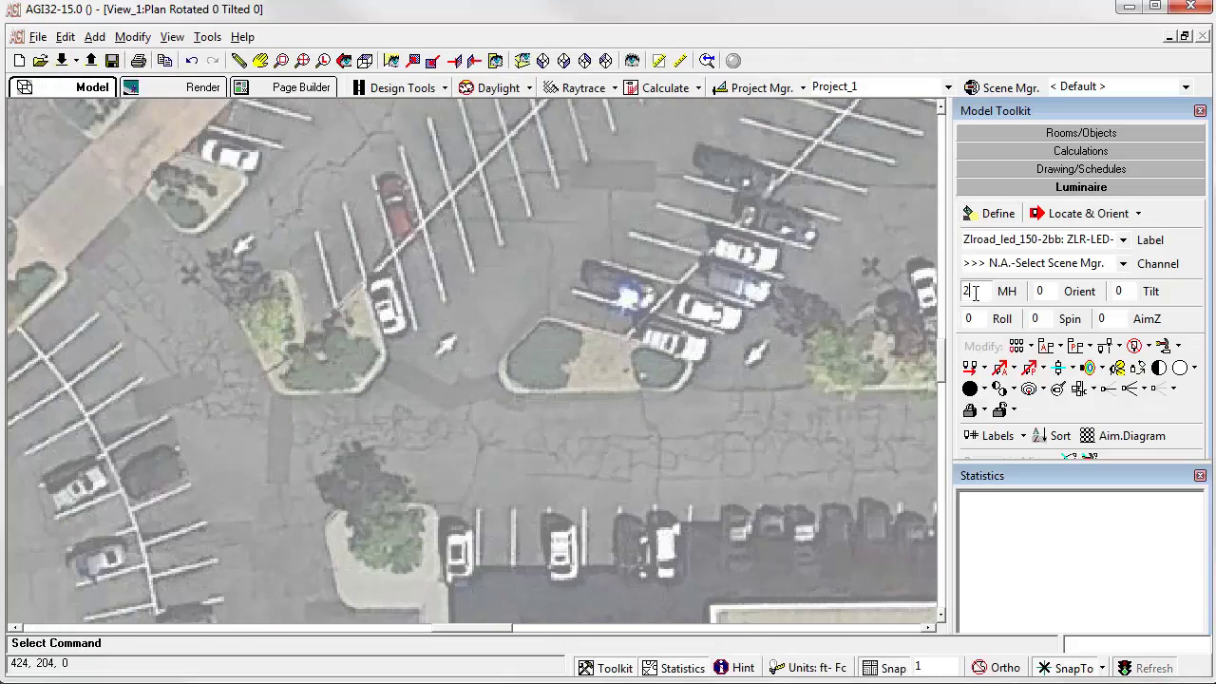
text(7.5)
click(1082, 213)
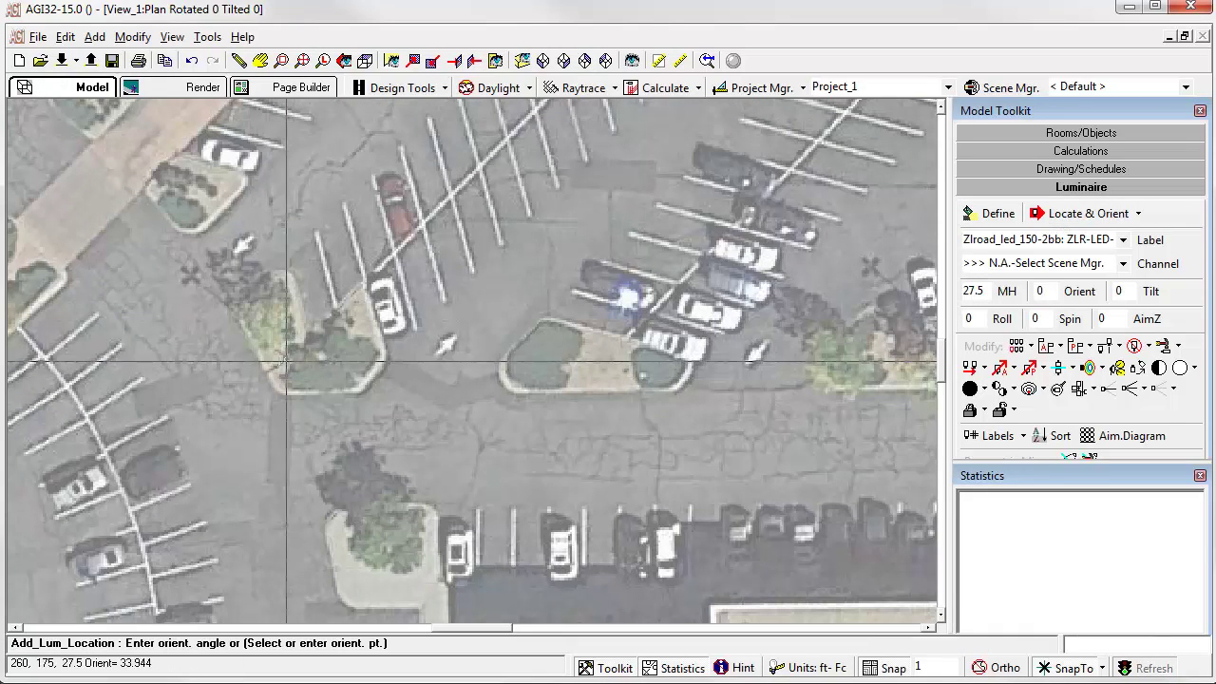
click(255, 292)
right_click(294, 336)
Create an isoline template for the placed luminaire with values of 0.125, 0.25 and 0.5 fc.
key(t)
click(286, 361)
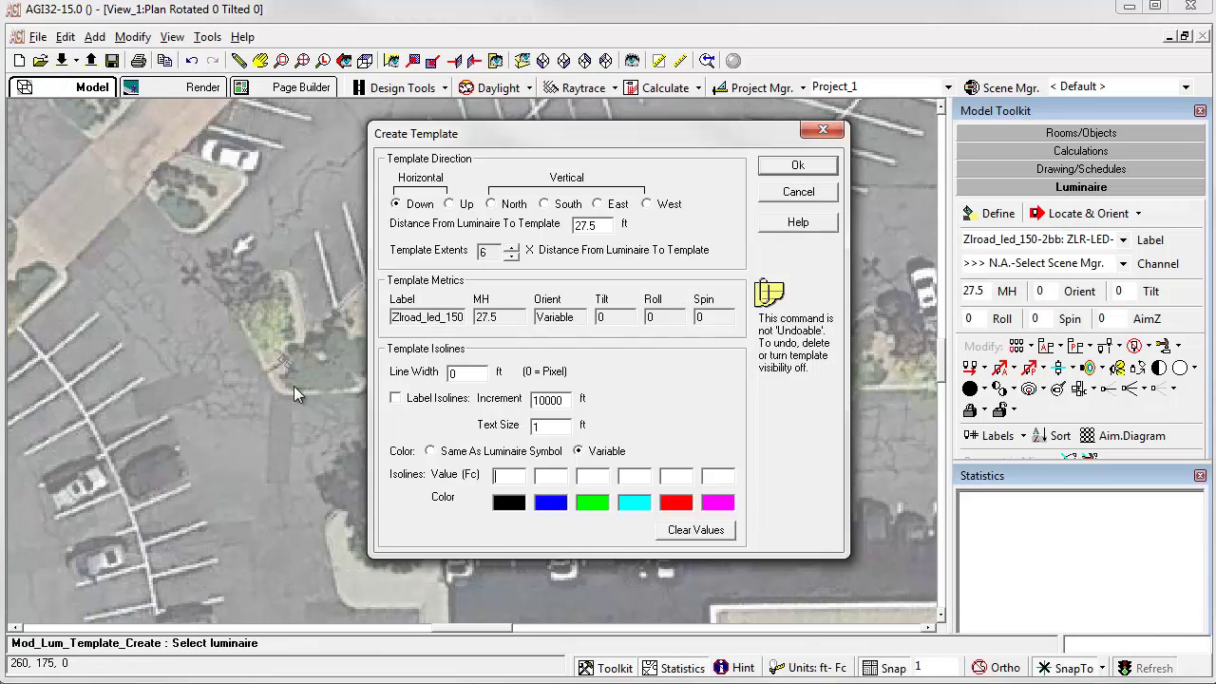
text(5)
key(Tab)
text(.5)
key(Return)
scroll(228, 365, down, 2)
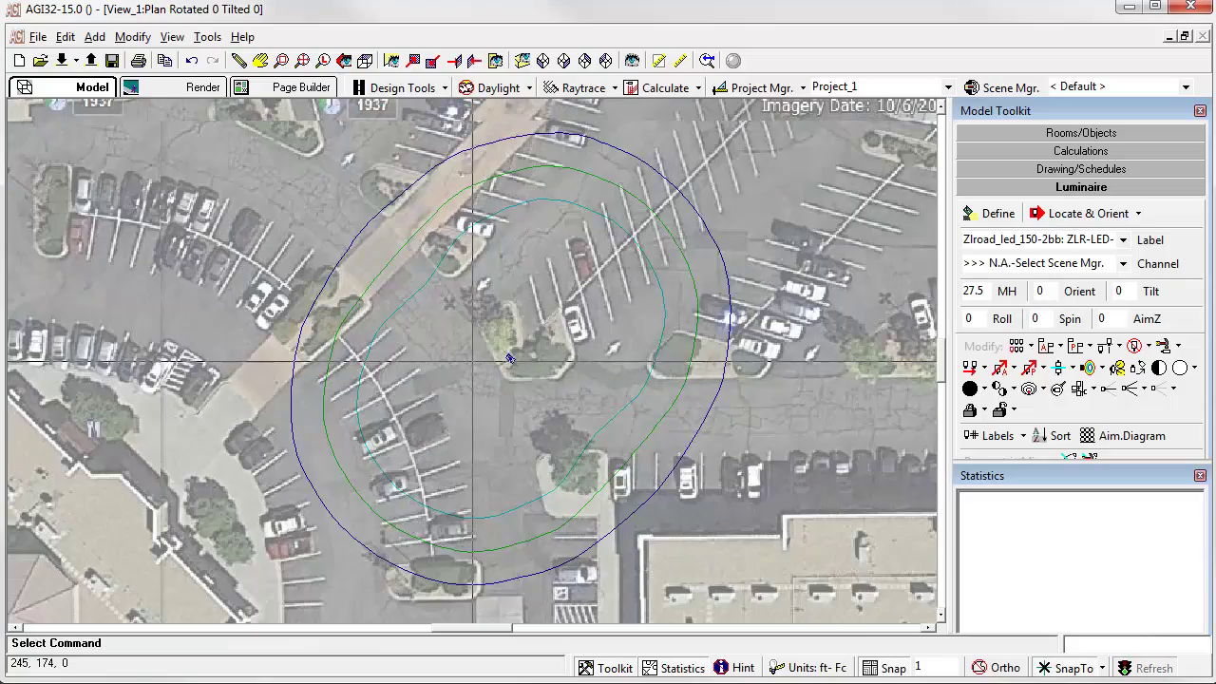
Recreate the luminaire's isoline template with a line width of 1 ft.
scroll(518, 387, up, 2)
right_click(454, 317)
click(456, 314)
double_click(451, 372)
text(1)
key(Return)
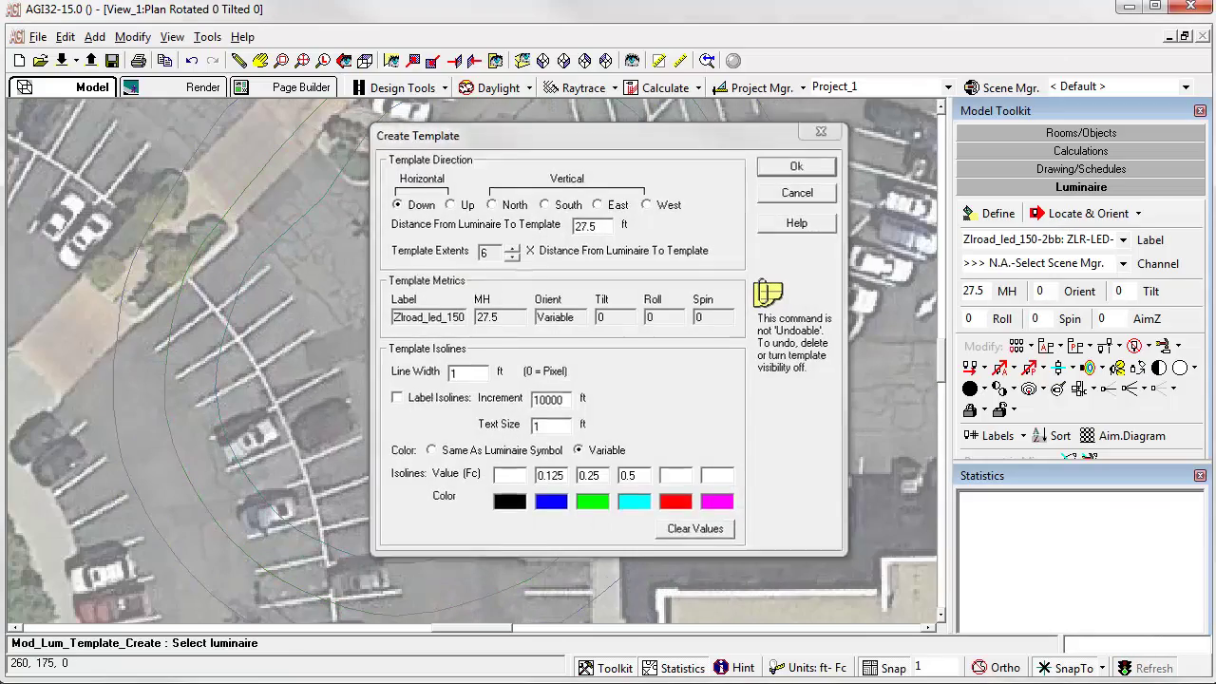
scroll(459, 317, down, 1)
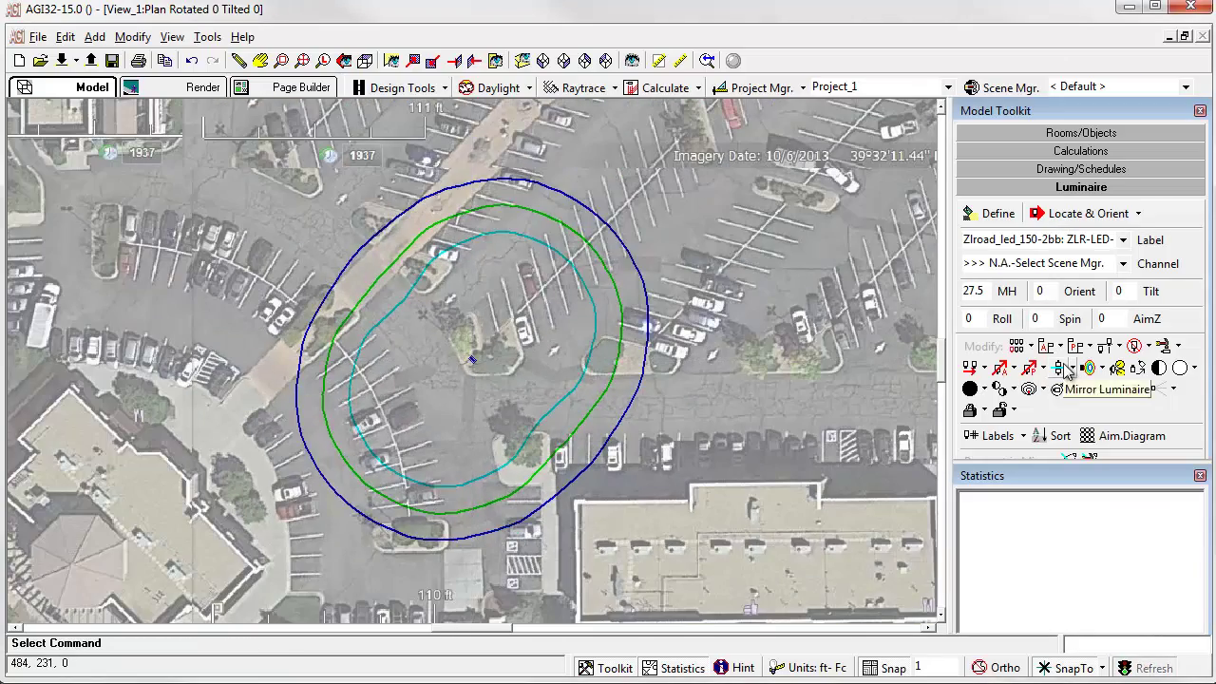
Copy the back-to-back luminaire to the next planted island to the east and the island beside the eastern building.
click(1104, 345)
scroll(612, 332, down, 2)
scroll(503, 370, up, 6)
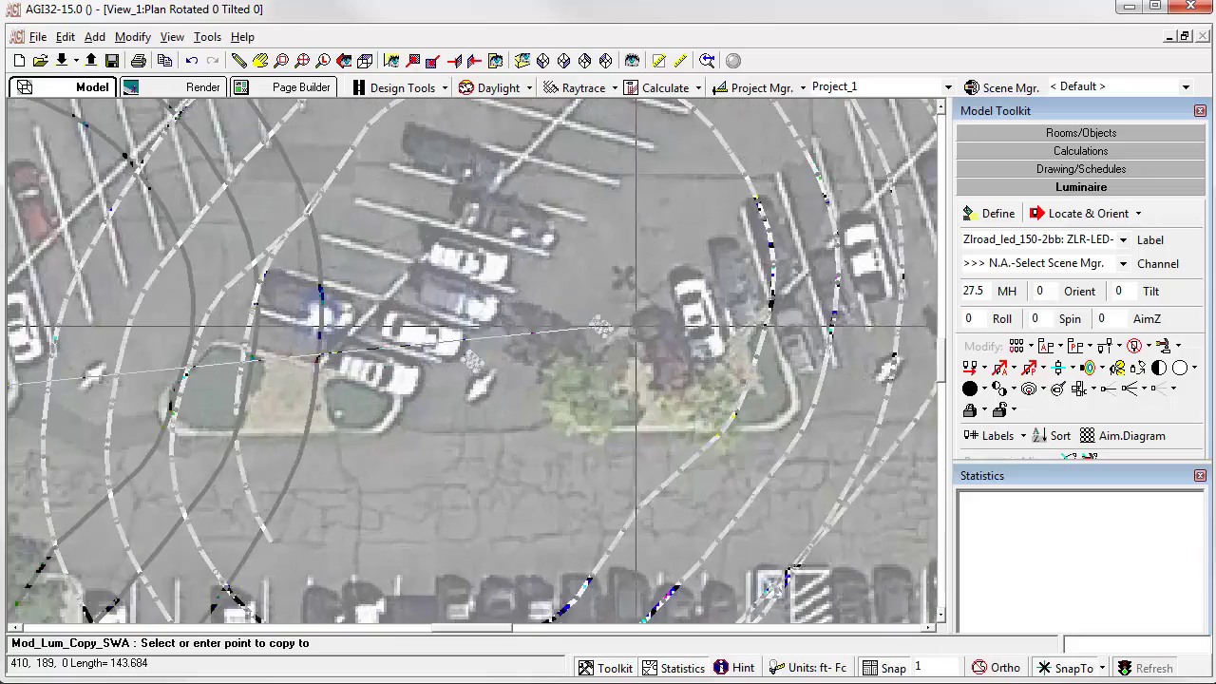
scroll(721, 361, down, 5)
scroll(472, 361, up, 8)
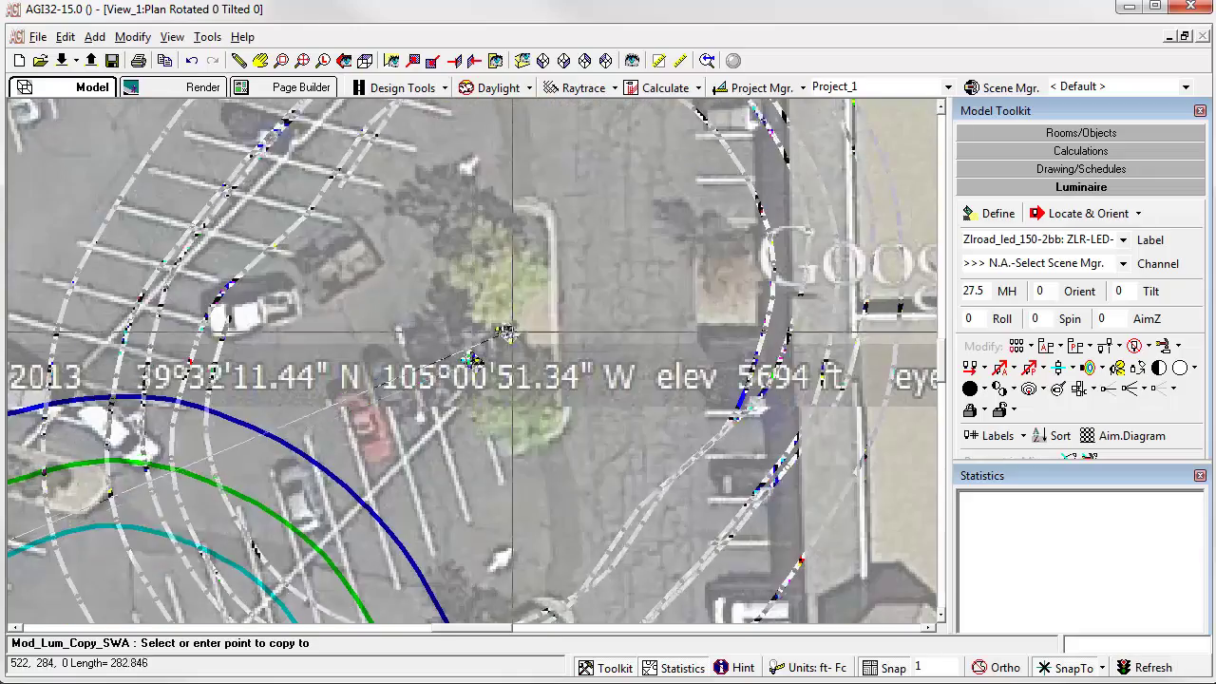
scroll(472, 362, down, 3)
Copy the back-to-back luminaire to the central, northeastern and southeastern parking islands of the lot.
scroll(466, 358, up, 5)
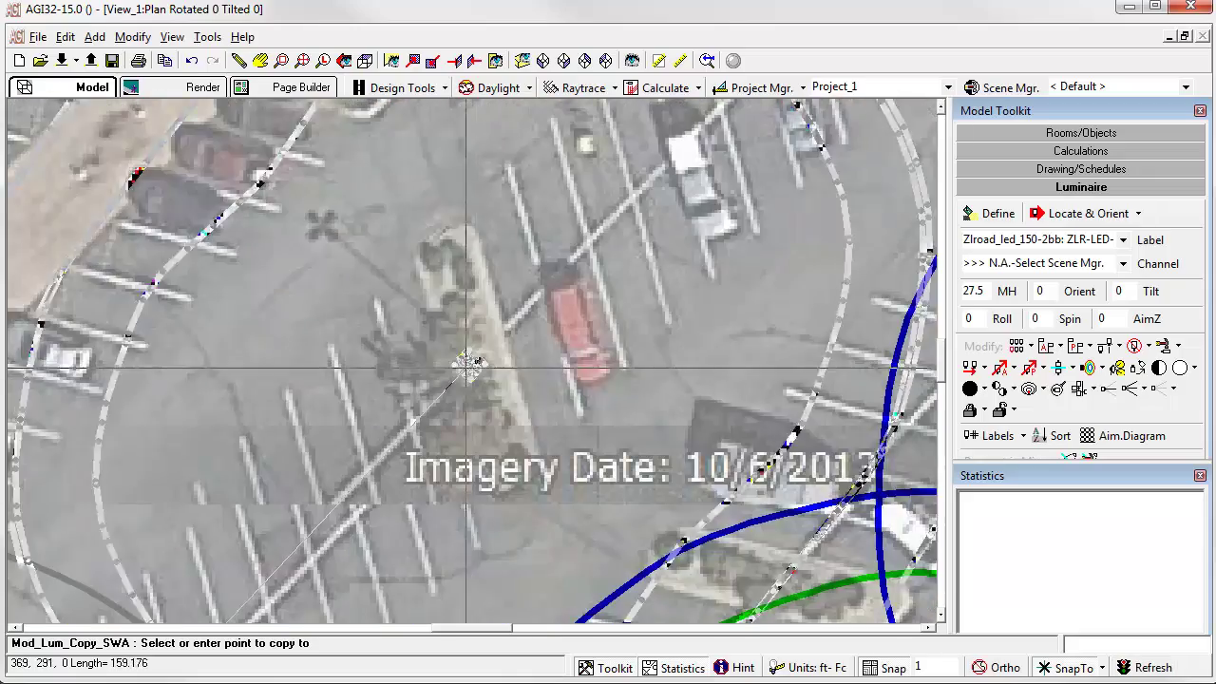
scroll(512, 422, down, 7)
scroll(467, 386, up, 7)
scroll(467, 387, down, 5)
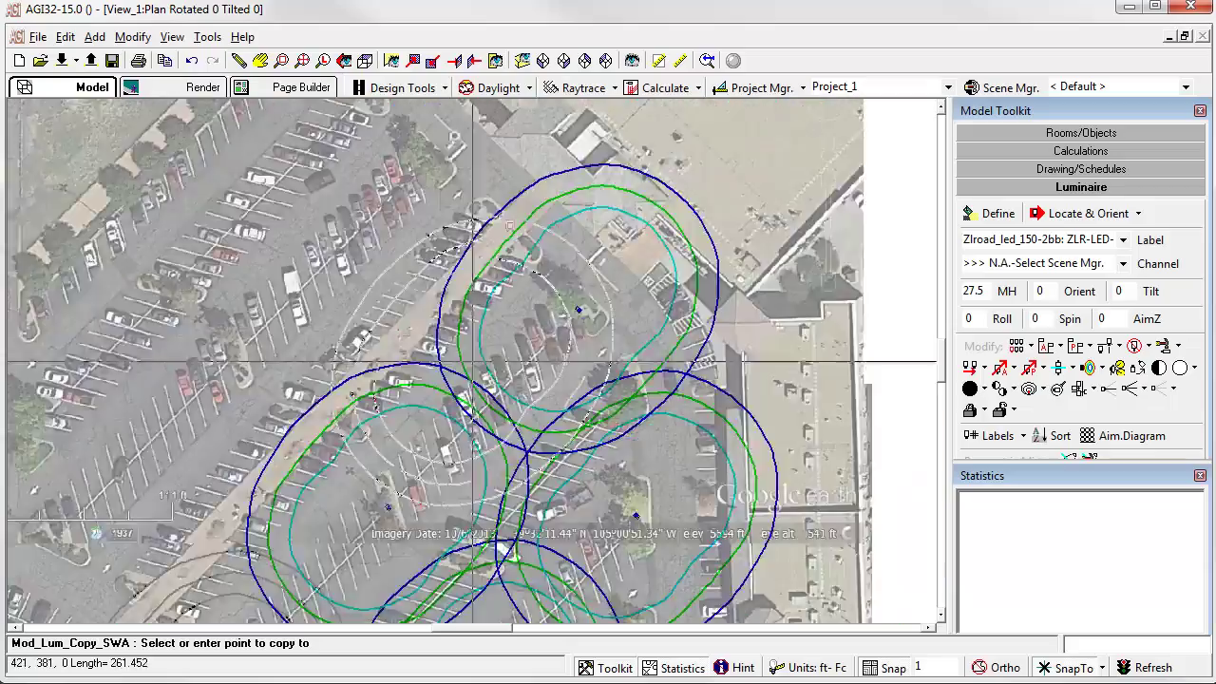
scroll(515, 337, up, 6)
scroll(516, 337, down, 6)
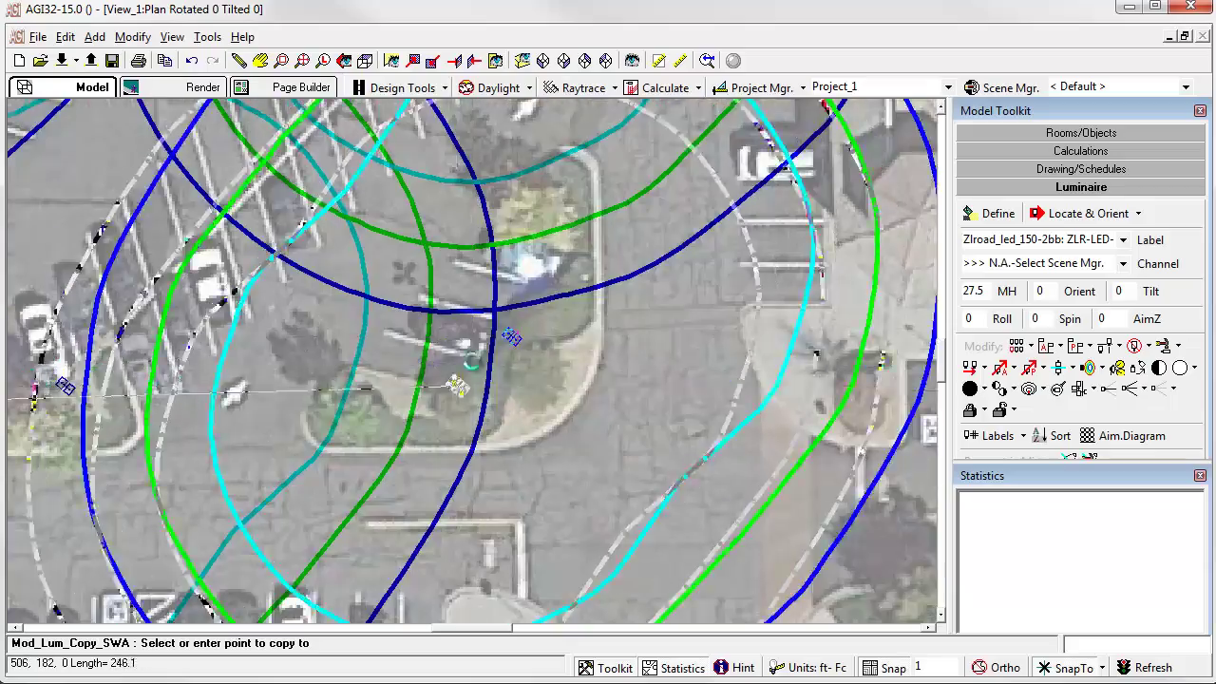
Copy the back-to-back luminaire to the far western and southern islands and the island east of the small white-roofed building.
scroll(371, 290, up, 5)
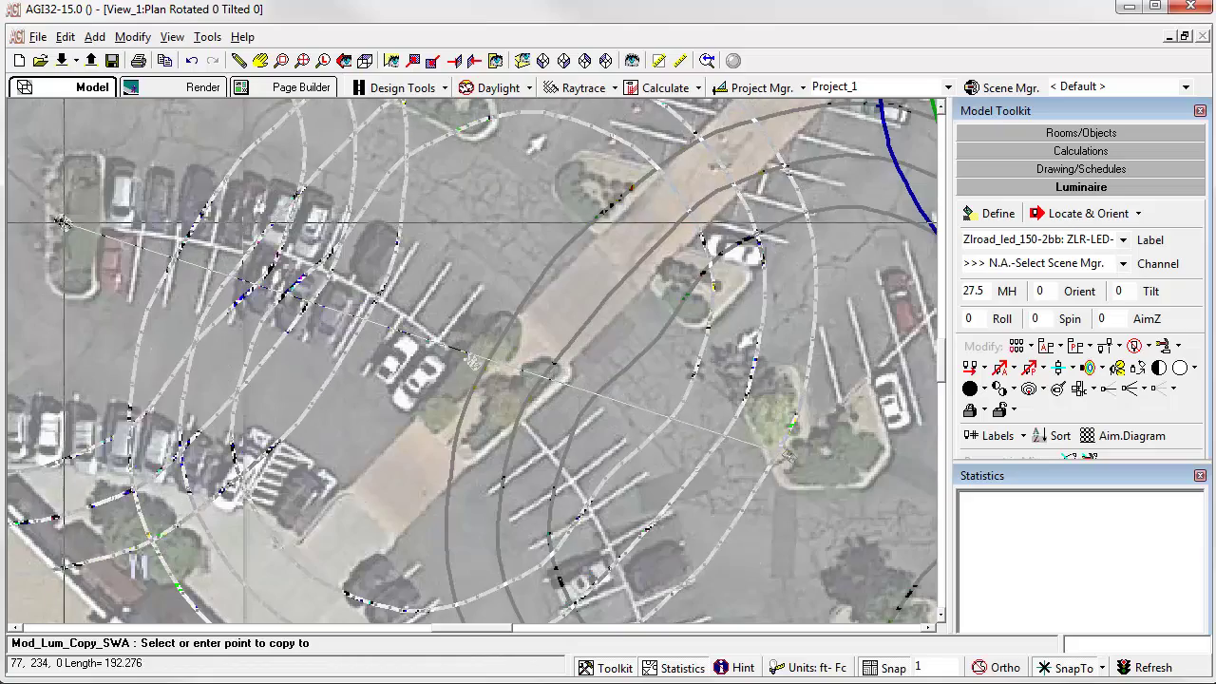
scroll(330, 282, down, 5)
scroll(554, 580, up, 2)
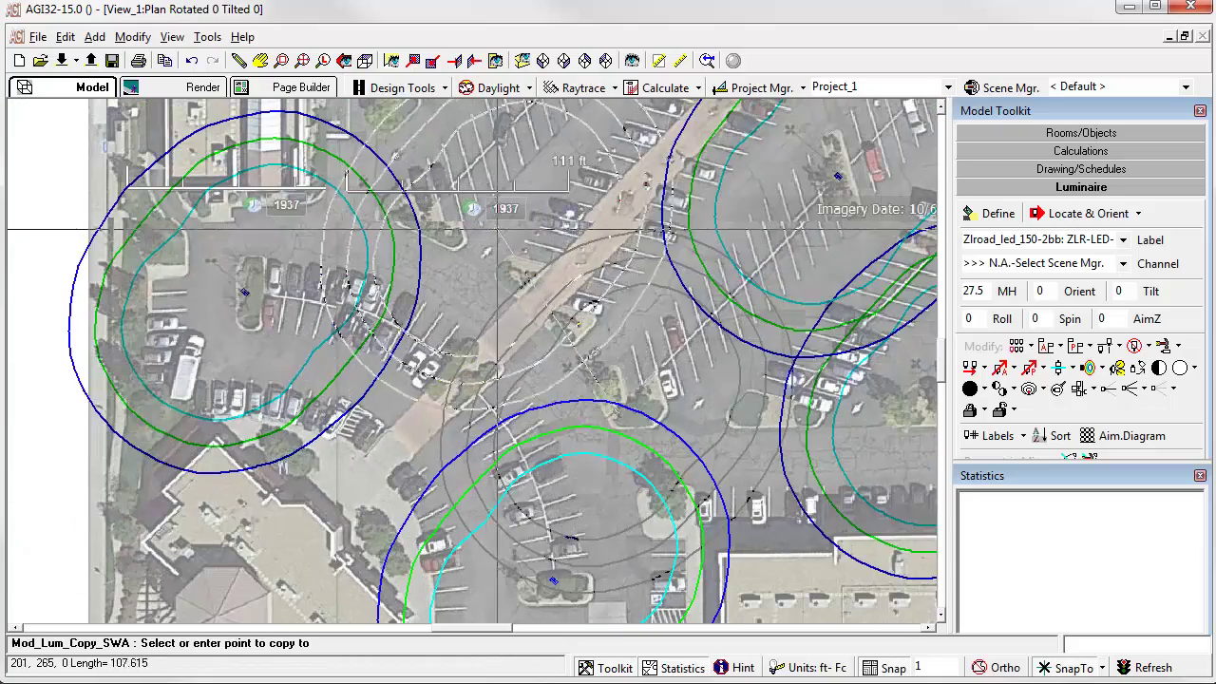
scroll(408, 122, up, 5)
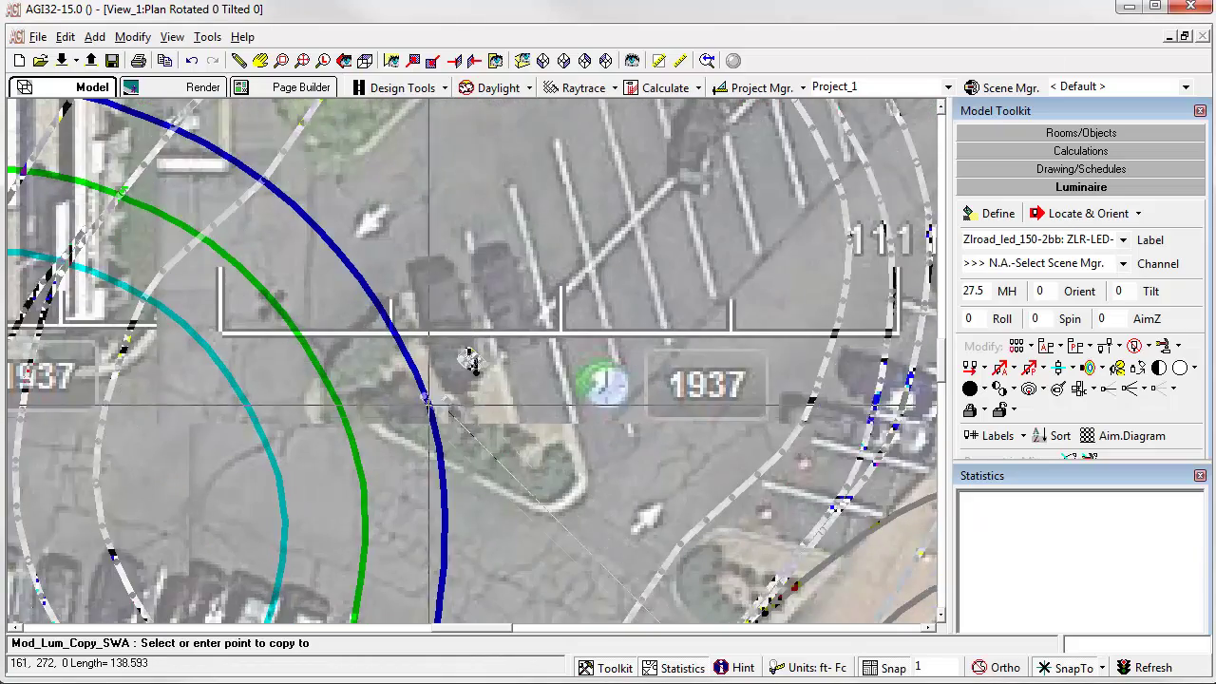
click(466, 404)
Copy the back-to-back luminaire to the remaining pole positions northwest of the diagonal walkway, including along the northwestern planting strip.
scroll(436, 387, down, 5)
click(665, 161)
scroll(285, 513, down, 5)
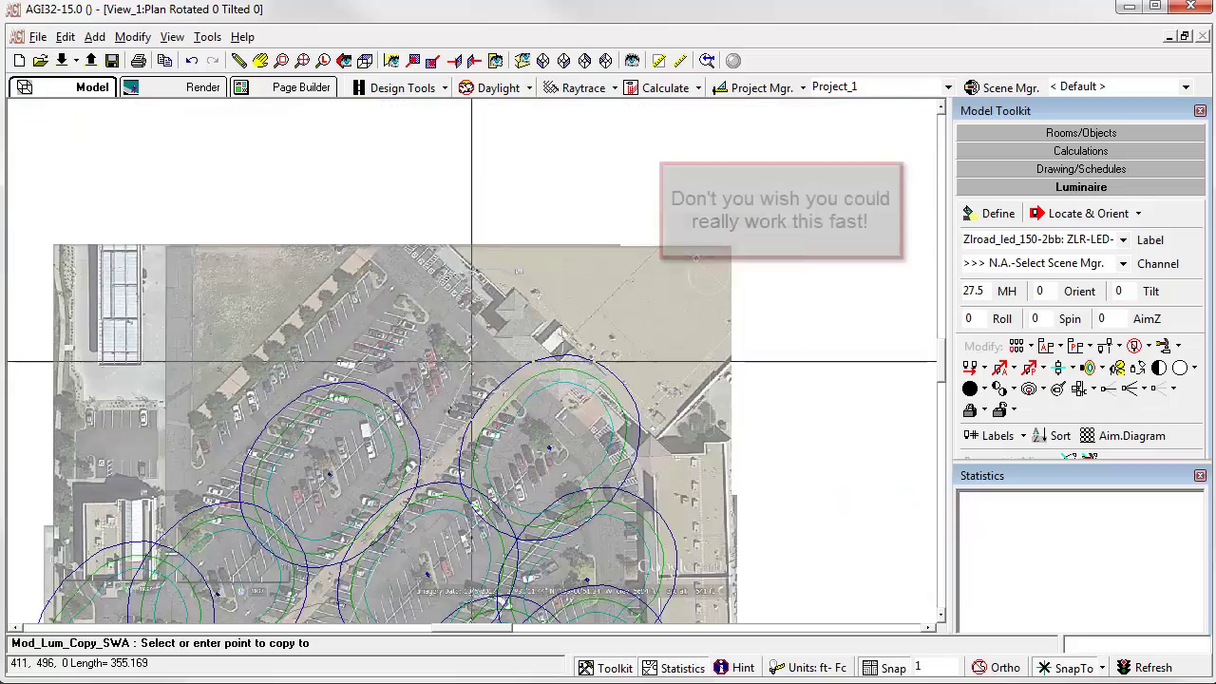
scroll(437, 339, up, 5)
click(503, 396)
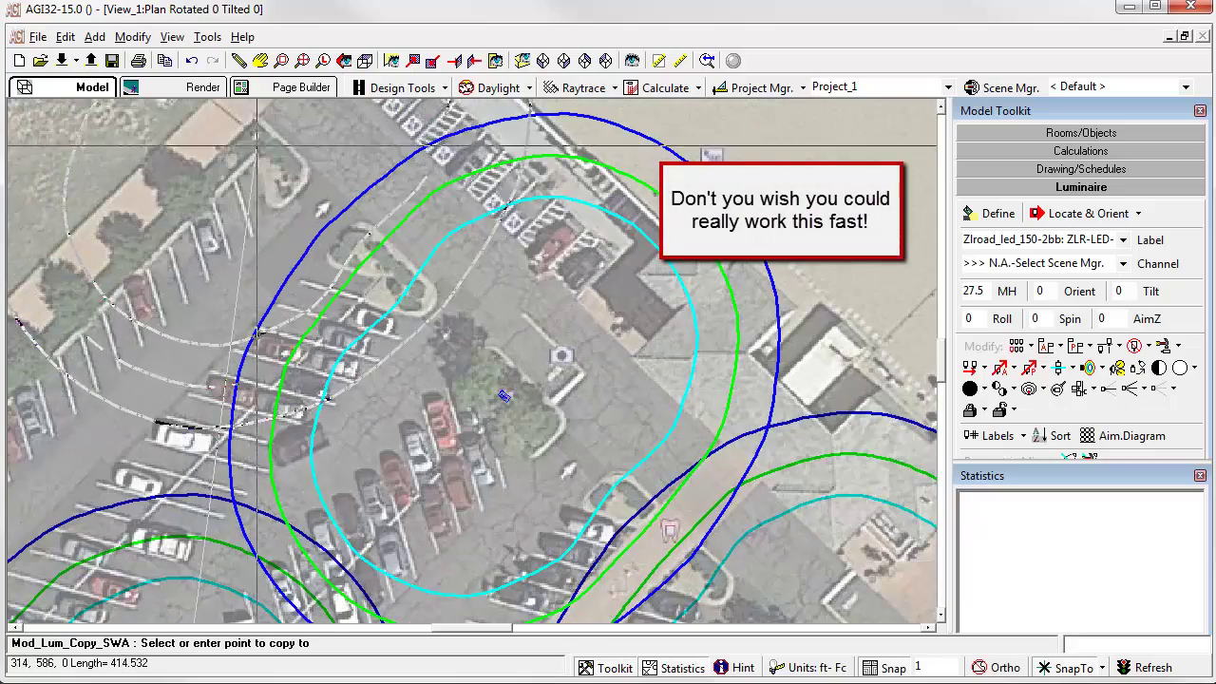
click(250, 135)
scroll(91, 344, down, 1)
click(298, 491)
scroll(509, 437, down, 2)
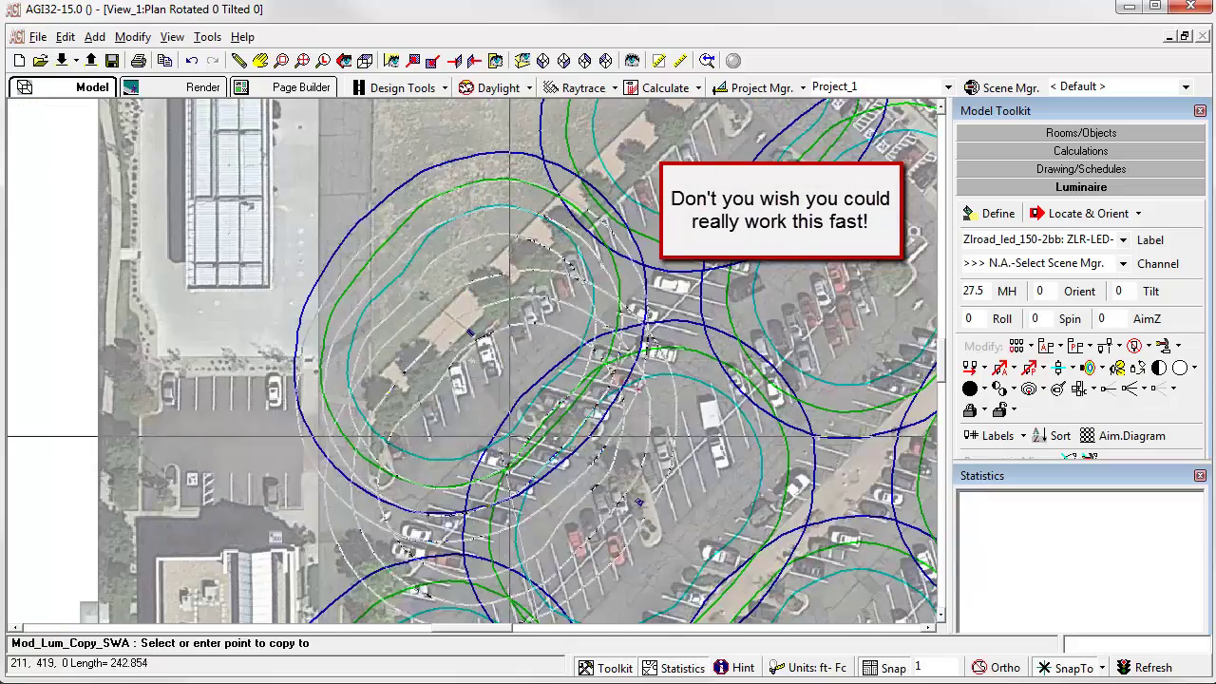
right_click(830, 260)
Place a single Zlroad_led_150 luminaire without reorienting it near the white-roofed building's northeast corner, and create its isoline template.
click(1124, 243)
click(1089, 260)
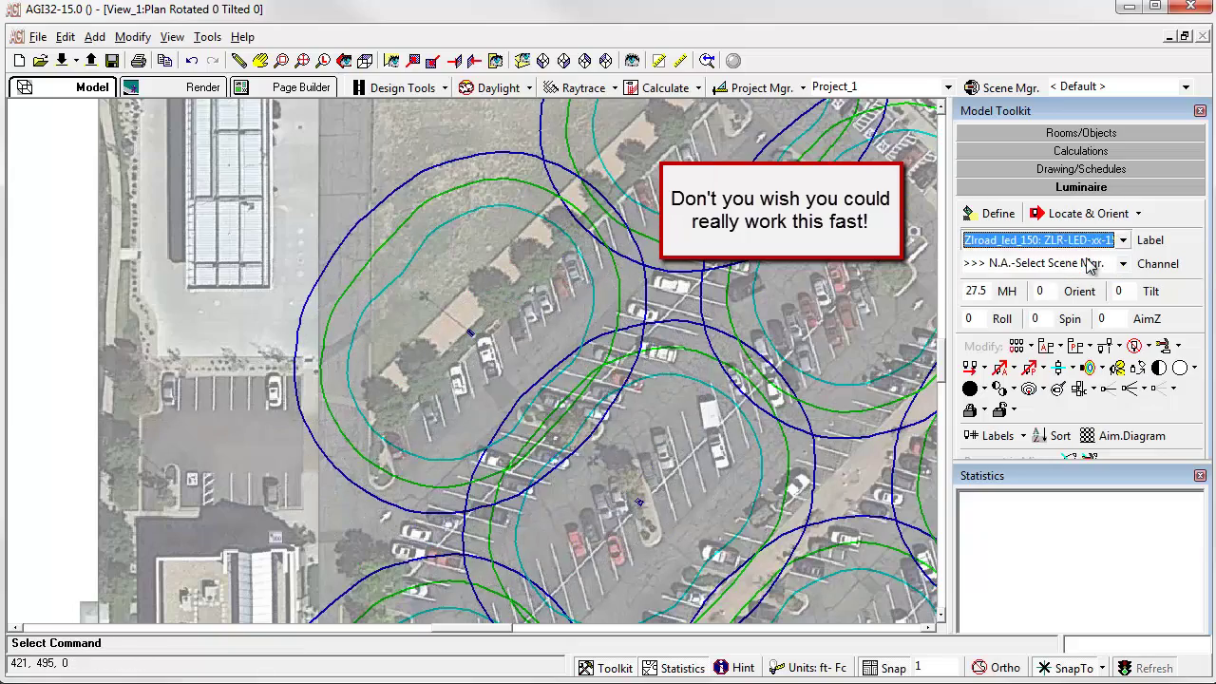
click(1137, 214)
click(1064, 232)
click(311, 558)
right_click(661, 428)
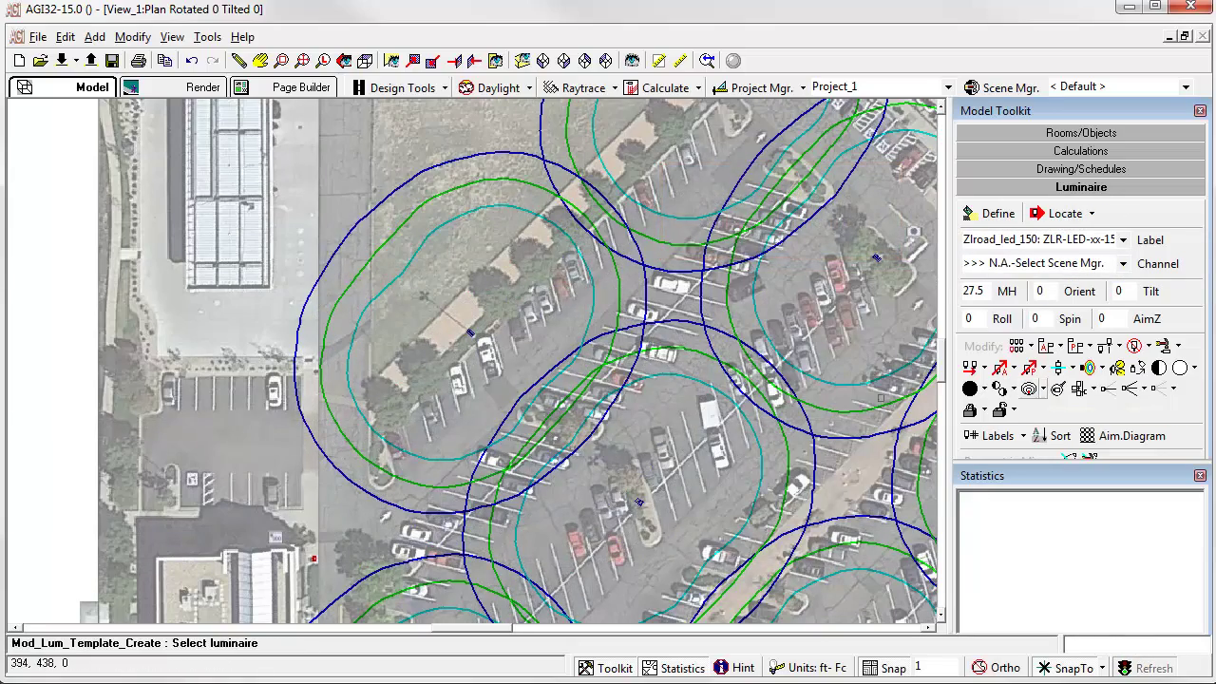
click(572, 555)
scroll(490, 536, down, 1)
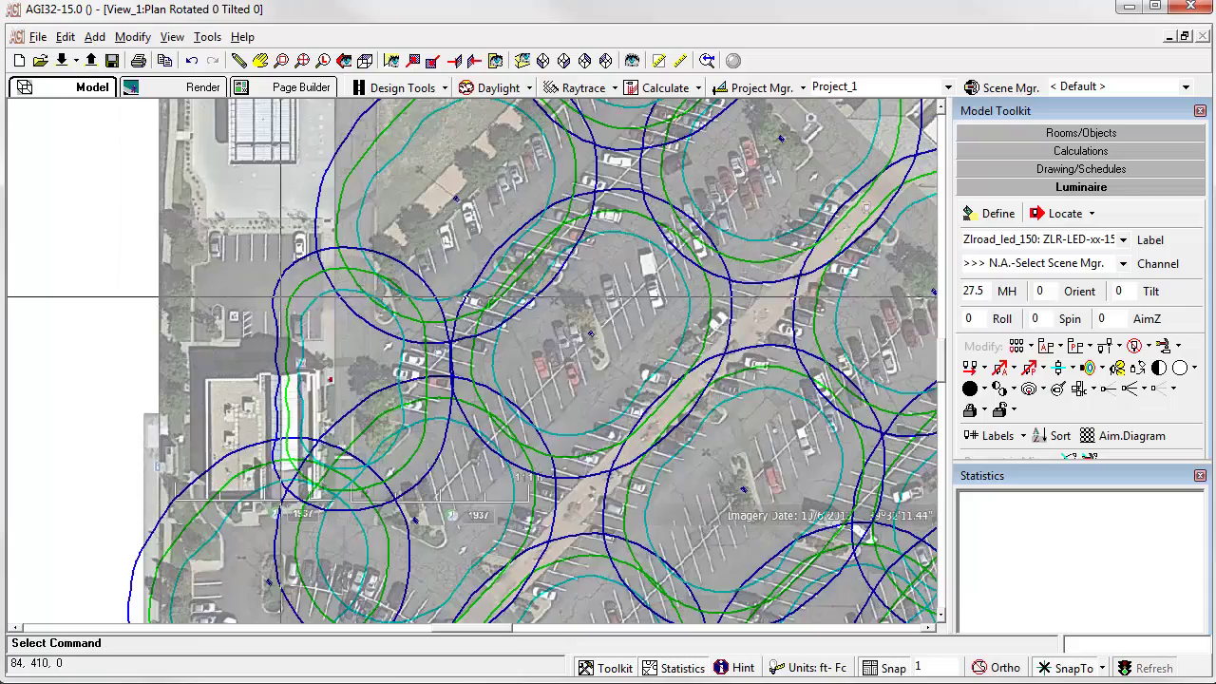
Place a single luminaire near the western edge of the small lot north of the white-roofed building, oriented north into the lot.
scroll(280, 296, up, 3)
click(1091, 213)
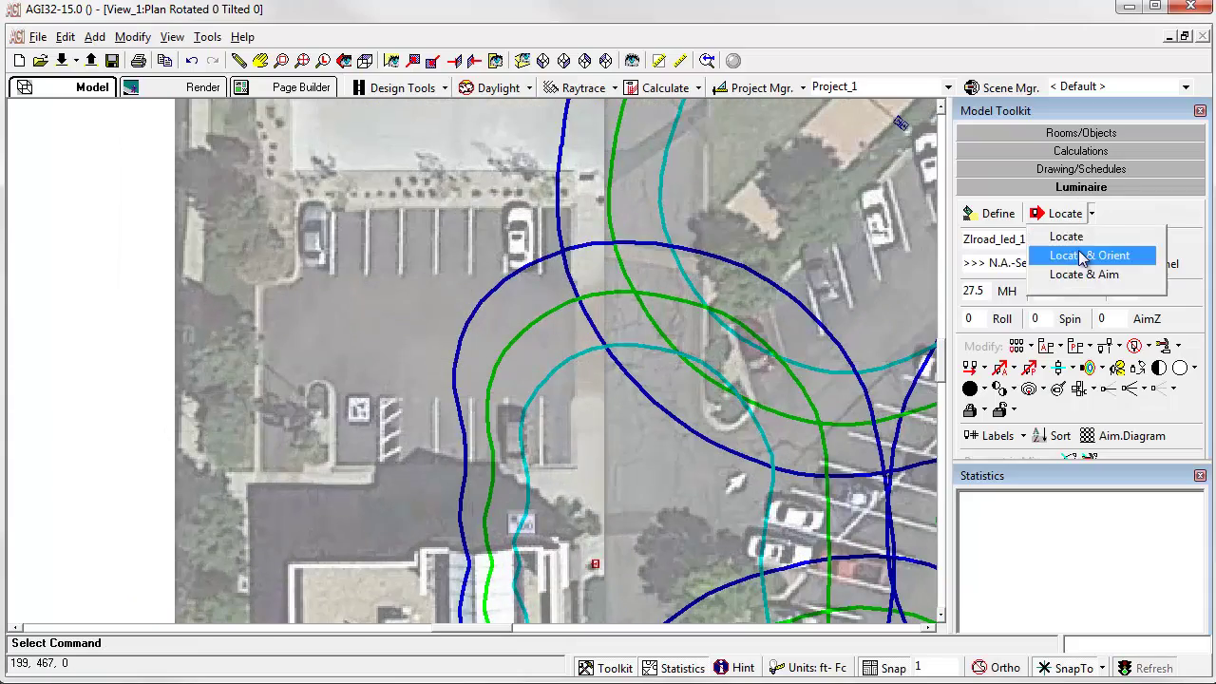
click(1080, 256)
click(318, 368)
click(317, 368)
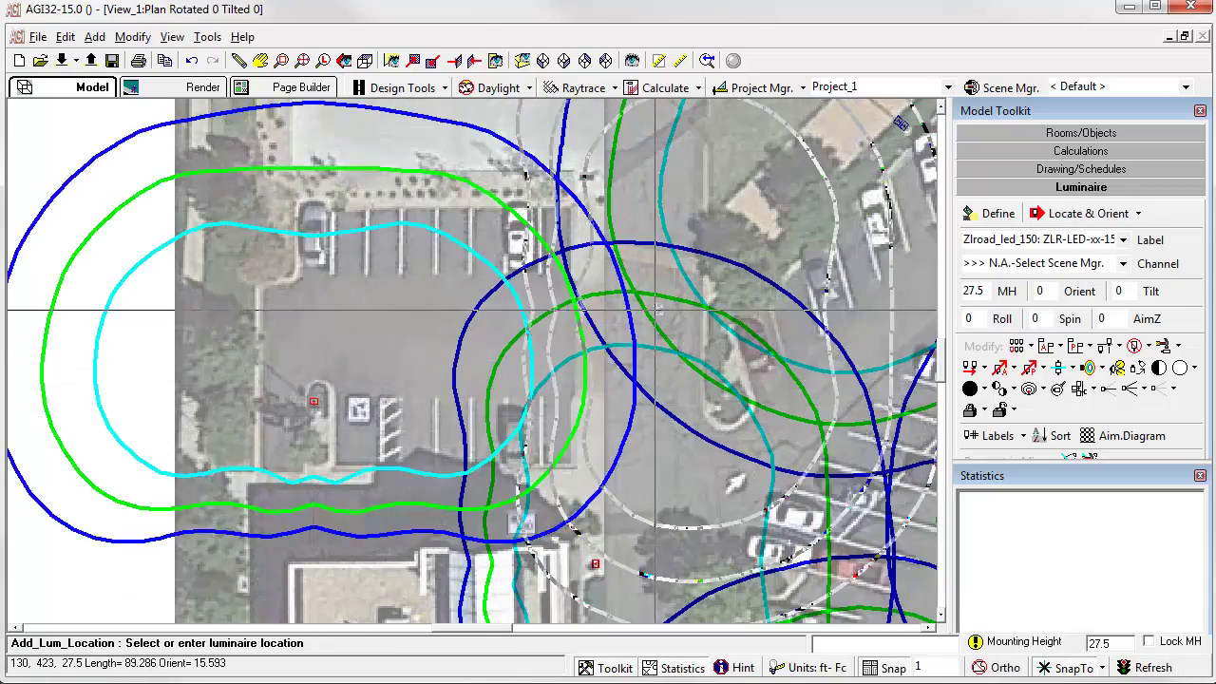
Place and orient a single luminaire on the landscaped strip east of the long southern building, beside the entrance drive.
scroll(651, 310, down, 5)
scroll(659, 446, down, 1)
scroll(788, 528, up, 3)
scroll(468, 361, up, 2)
middle_drag(468, 378, 283, 261)
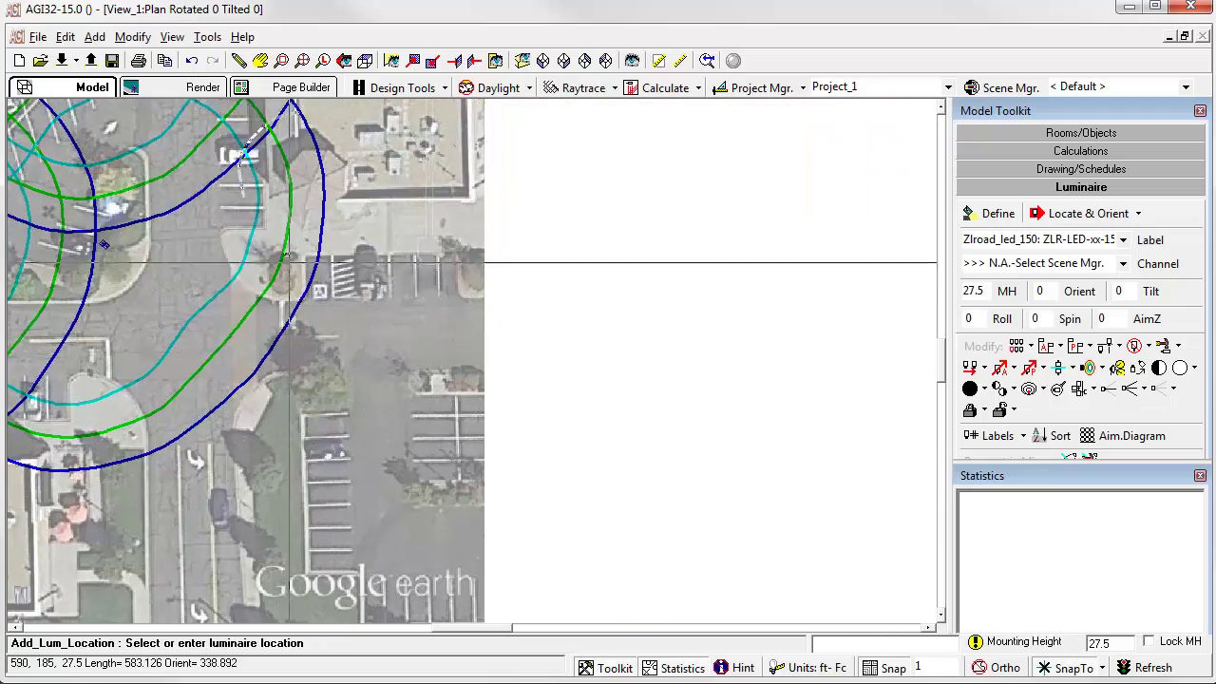
middle_drag(312, 422, 603, 283)
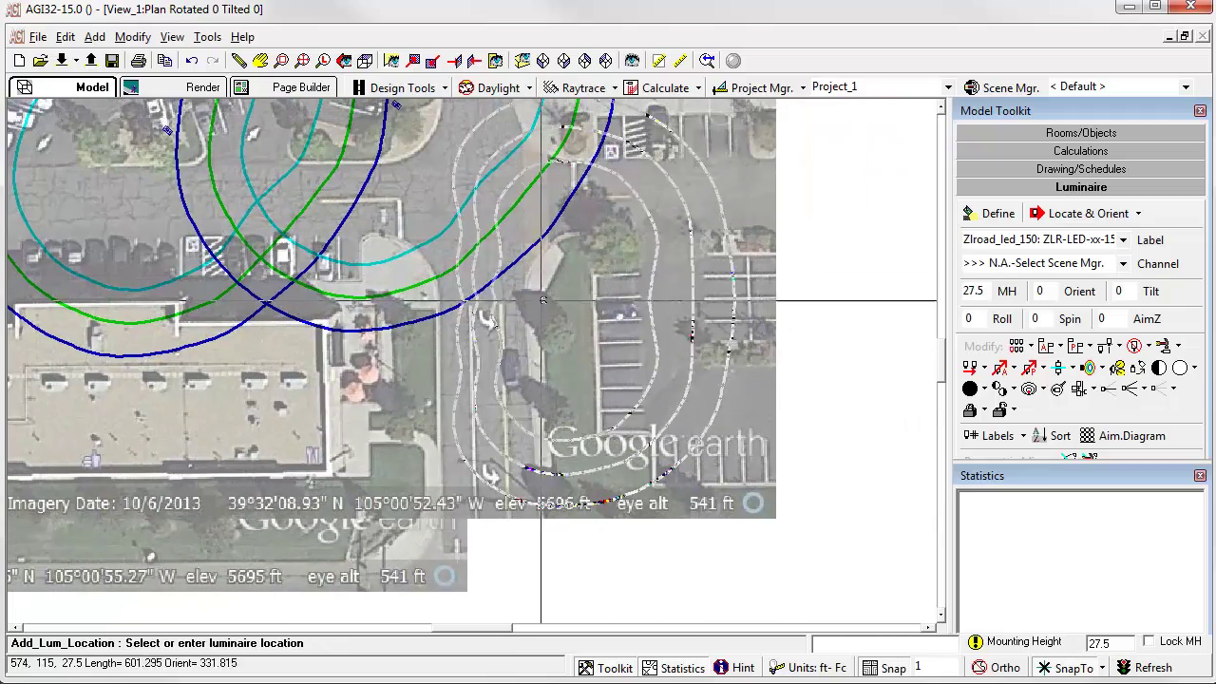
click(424, 382)
click(424, 381)
Place two single luminaires along the southwestern building's northeast side, facing the parking lot.
middle_drag(358, 332, 671, 445)
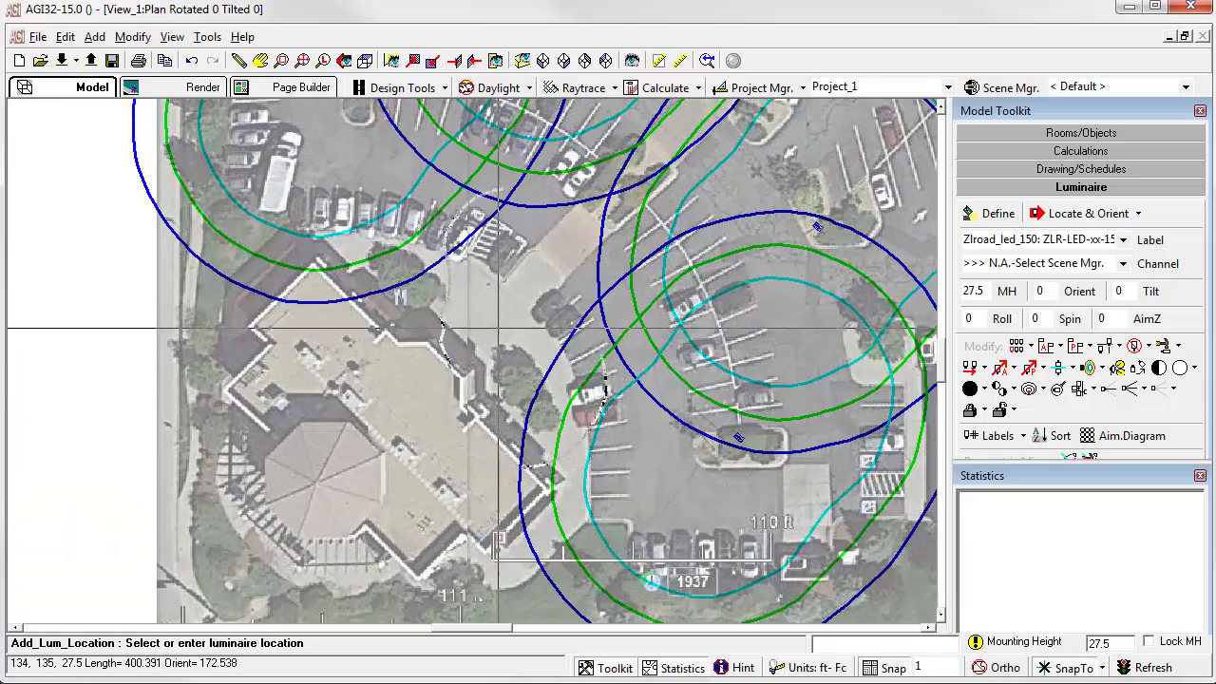
click(430, 304)
click(505, 387)
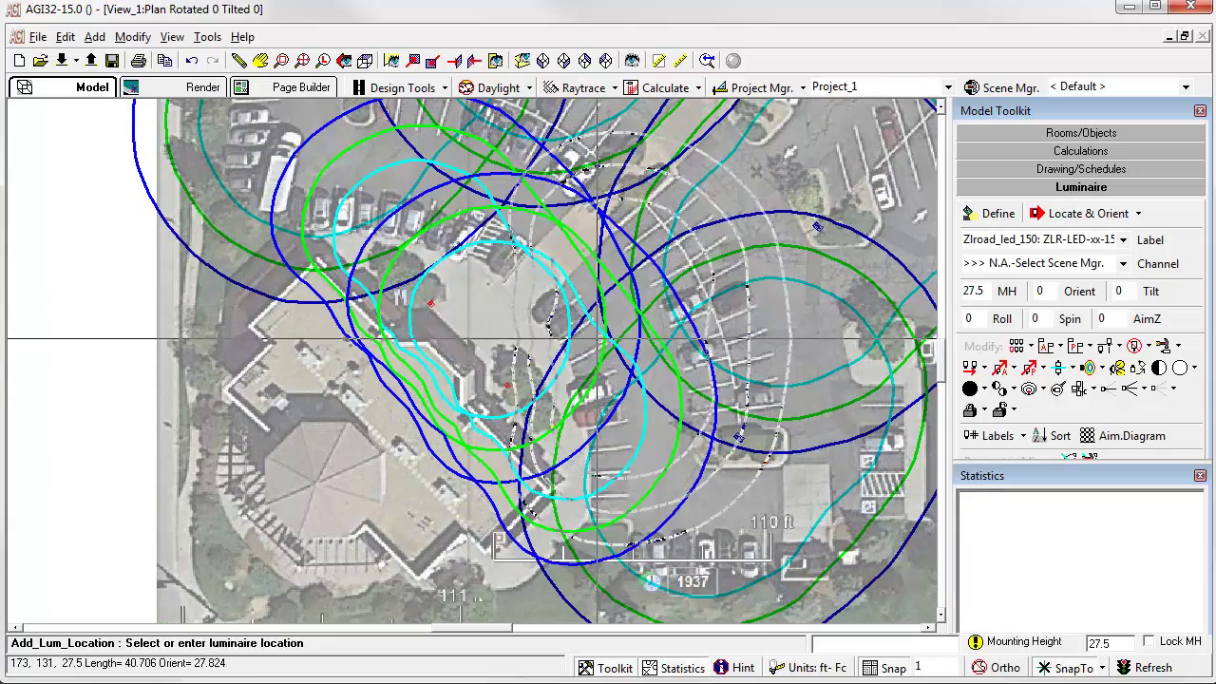
End luminaire placement and outline the parking lot's southern edge with a polygonal calculation-point area, going around the long southern building.
right_click(453, 380)
scroll(447, 384, down, 4)
middle_drag(631, 187, 449, 334)
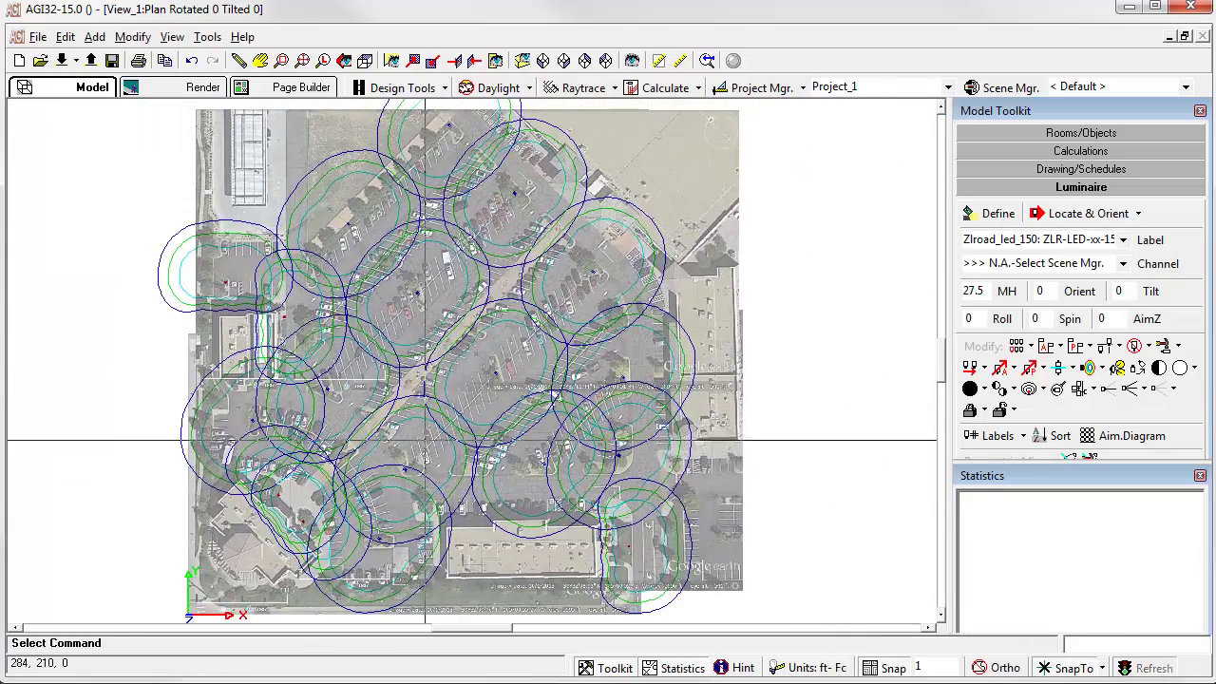
click(1102, 152)
click(1051, 237)
click(846, 119)
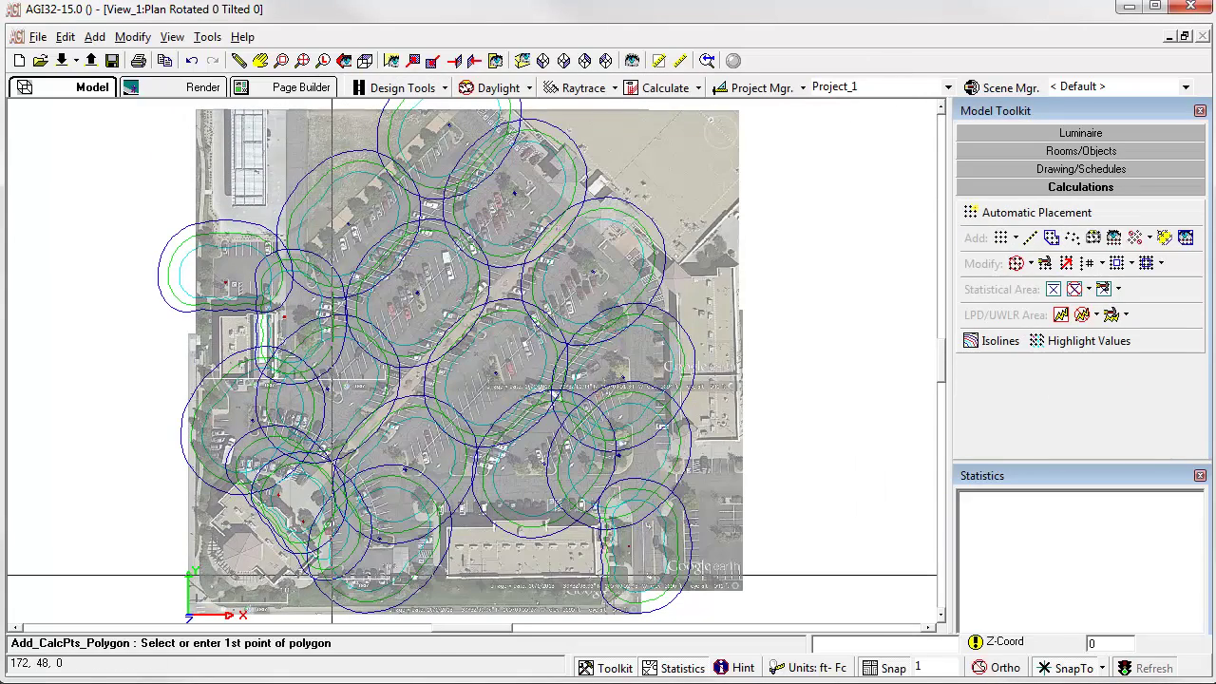
click(332, 575)
click(441, 568)
click(439, 511)
click(632, 513)
click(631, 583)
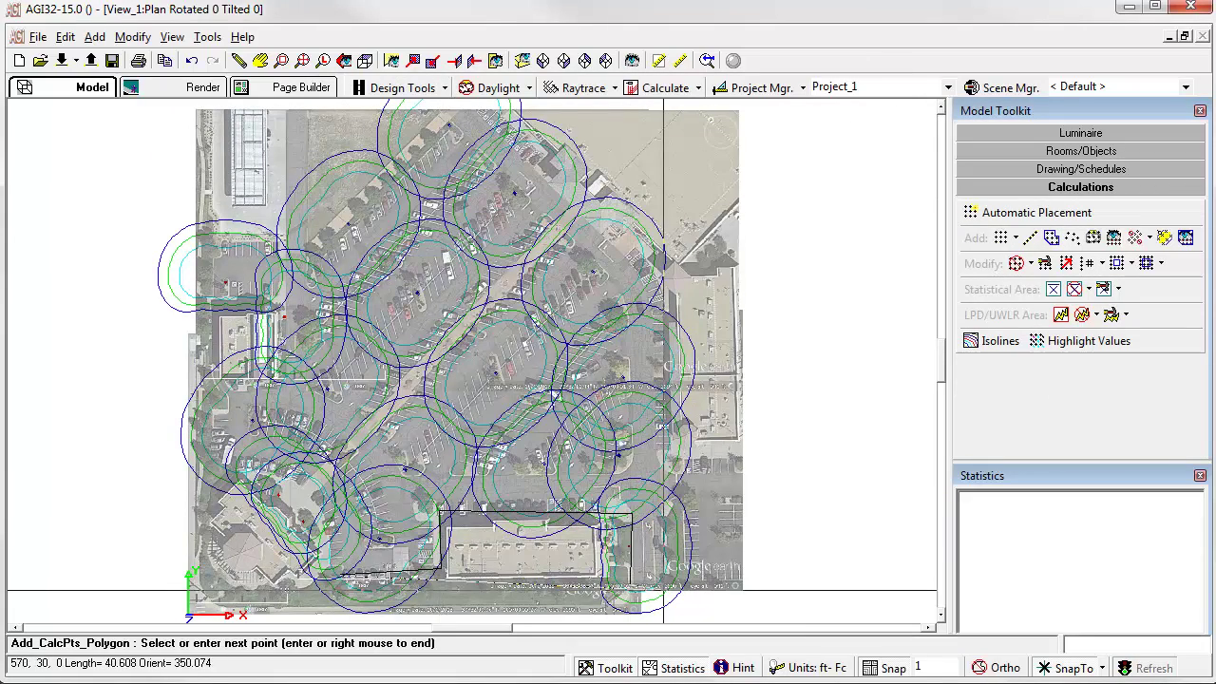
Continue the calculation-point polygon along the lot's eastern, northern and western edges and finish it to fill the lot with points.
click(671, 589)
click(671, 288)
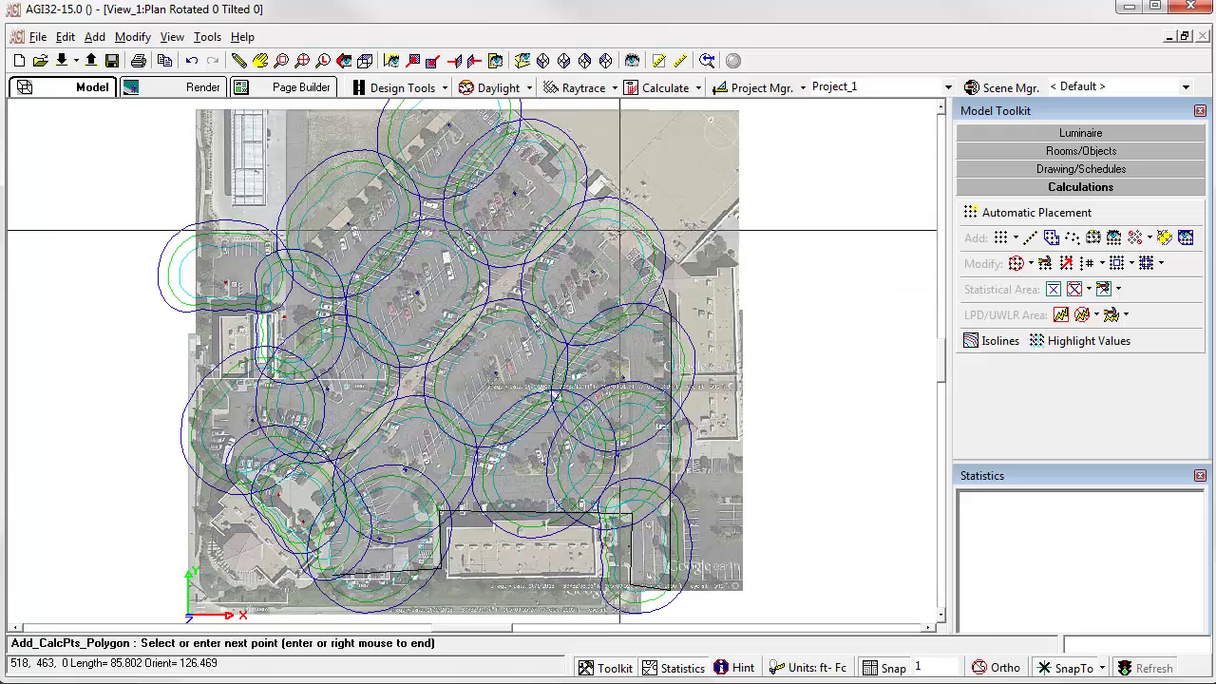
click(546, 161)
scroll(547, 161, down, 2)
click(439, 335)
scroll(399, 338, up, 5)
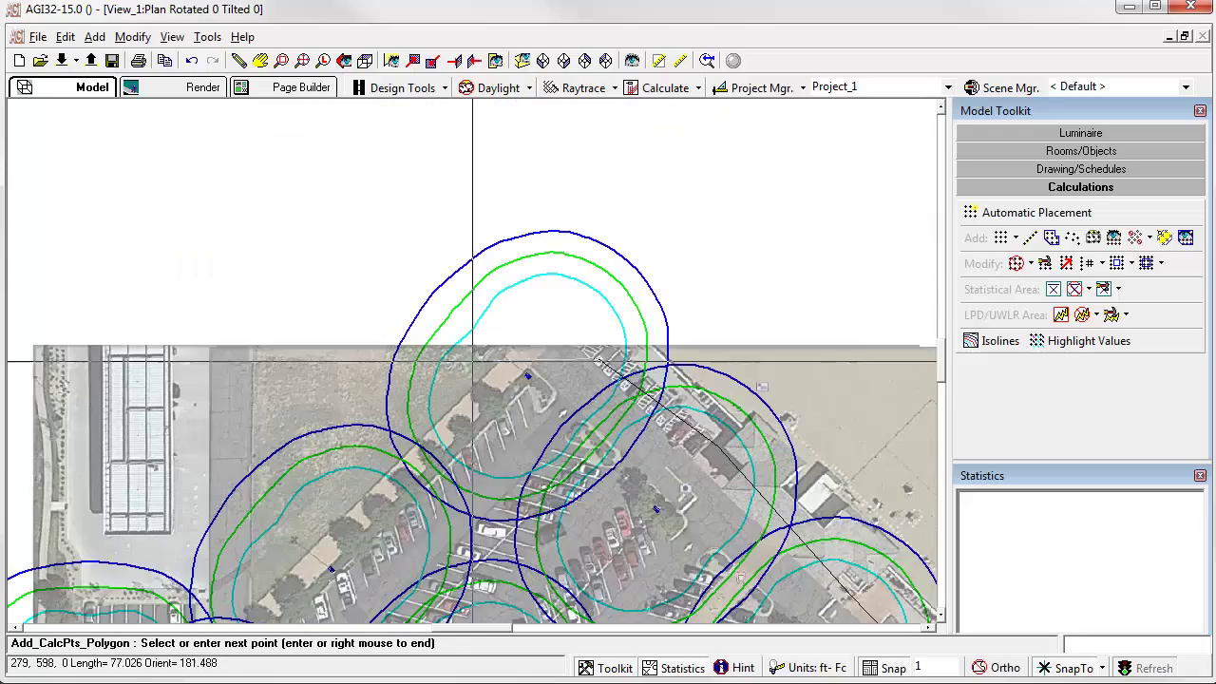
click(516, 350)
middle_drag(336, 543, 612, 206)
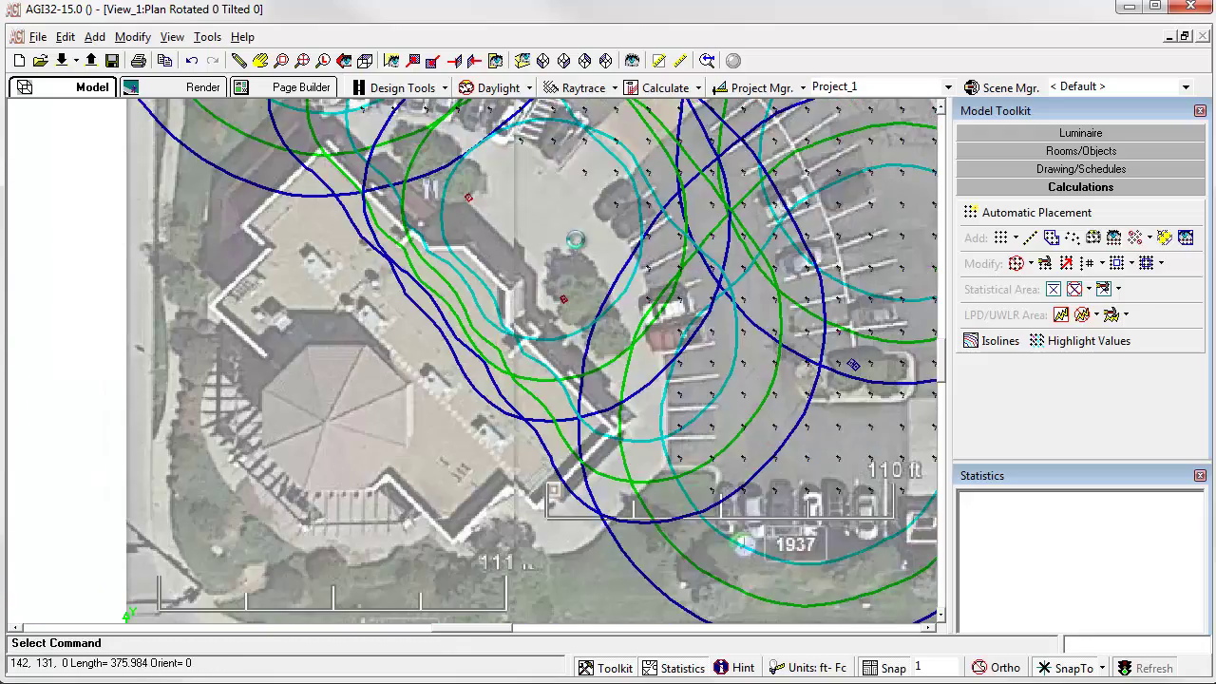
Run the illuminance calculation for the parking lot's calculation points.
scroll(575, 239, down, 4)
click(699, 87)
click(686, 129)
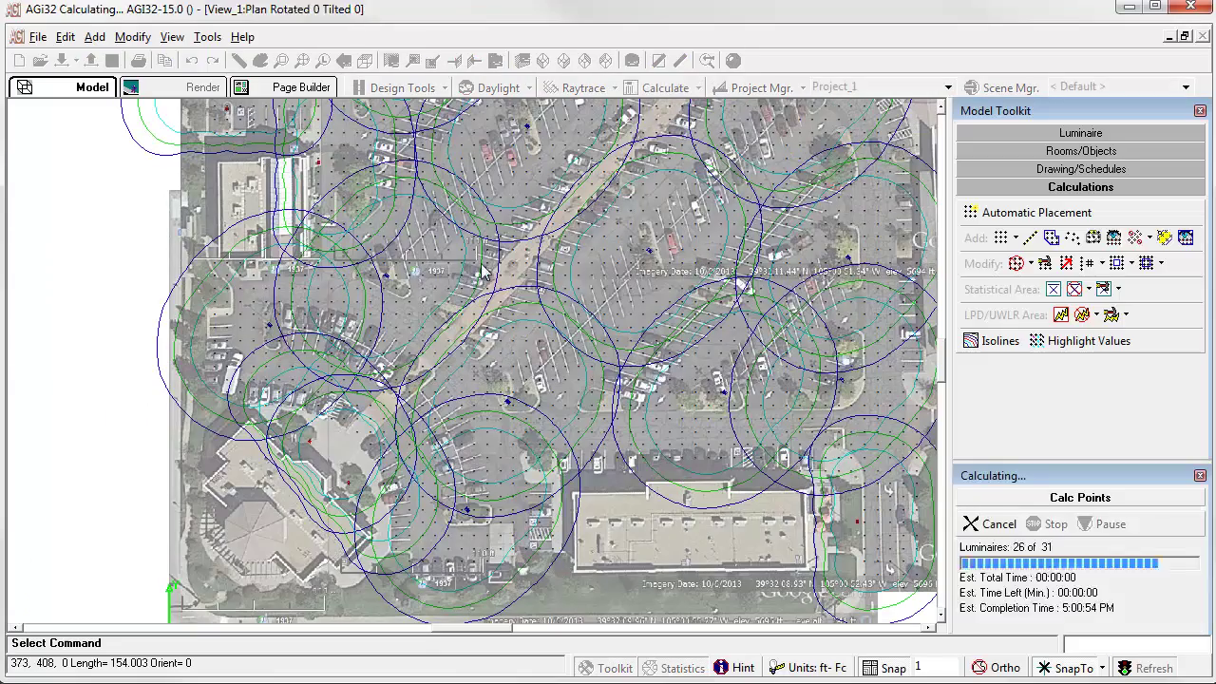
Highlight the minimum illuminance value and an illuminance range starting at 0, using an orange background color for the range.
scroll(483, 273, up, 4)
click(1089, 340)
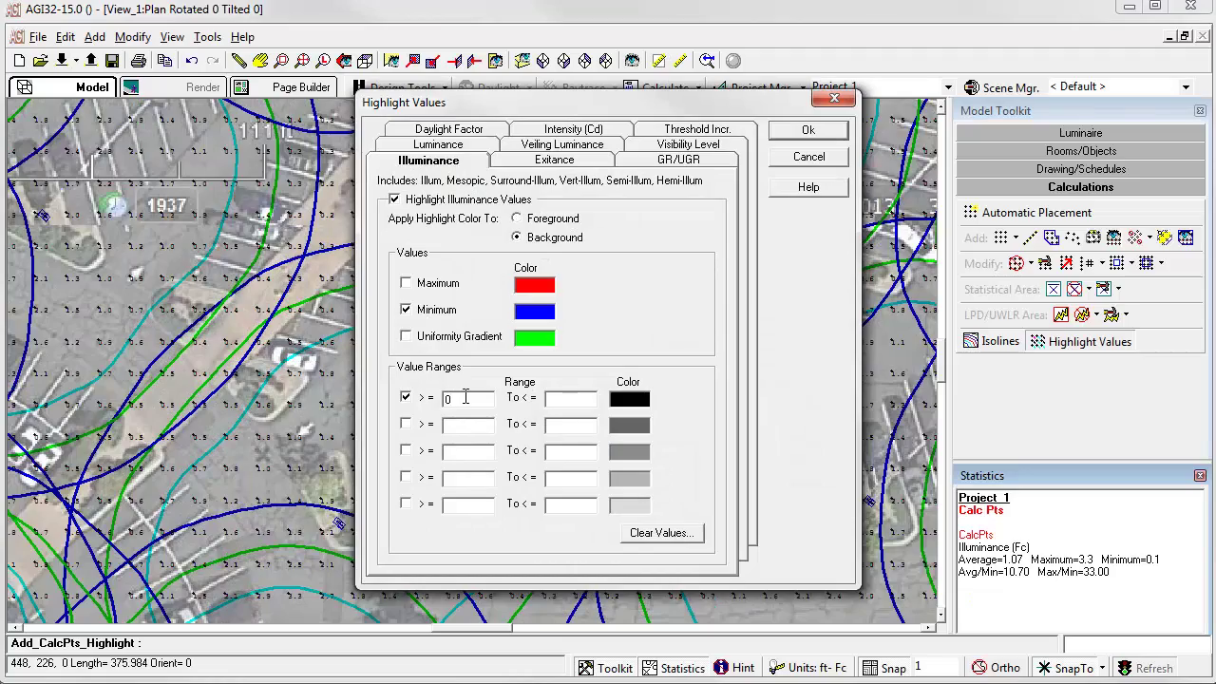
click(630, 399)
click(407, 245)
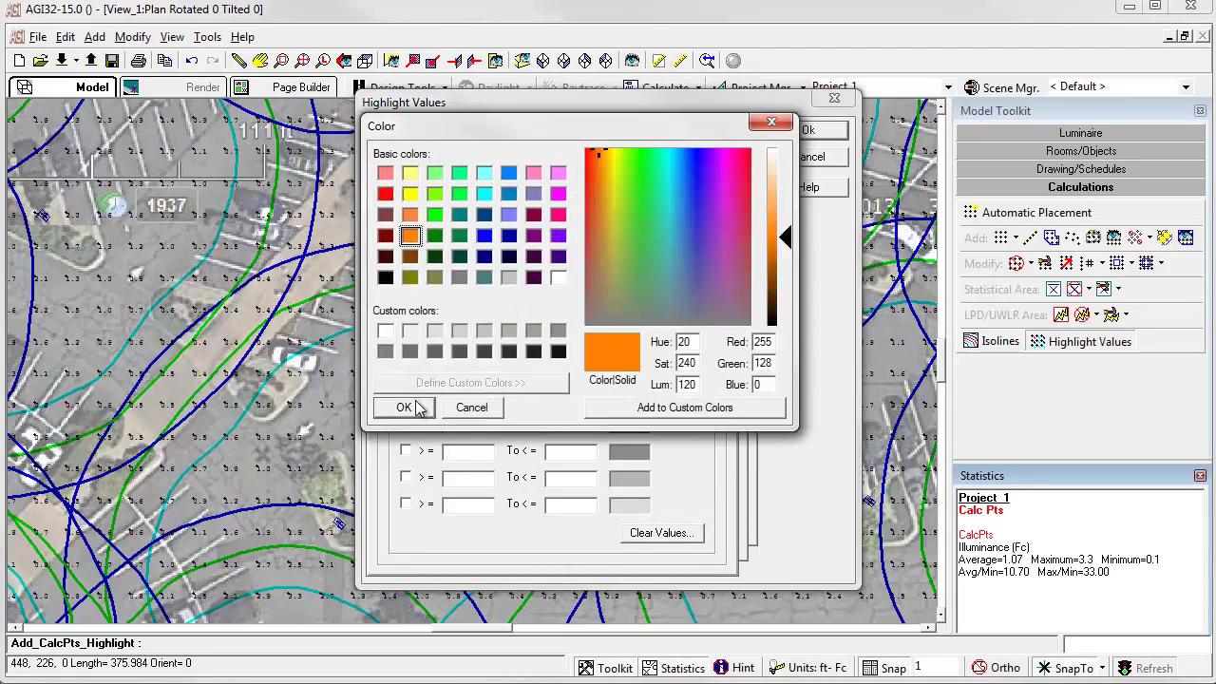
click(399, 404)
click(808, 129)
scroll(362, 179, down, 4)
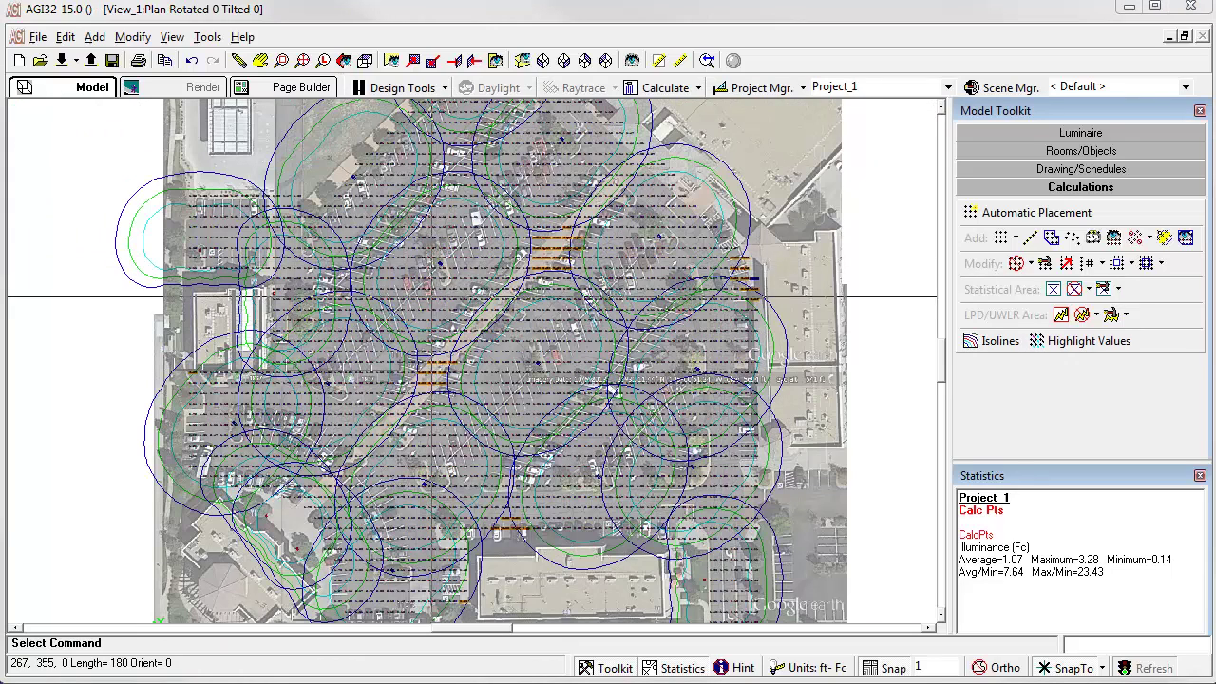
Review the background image settings, including the option that enables the images, without keeping any changes.
click(206, 38)
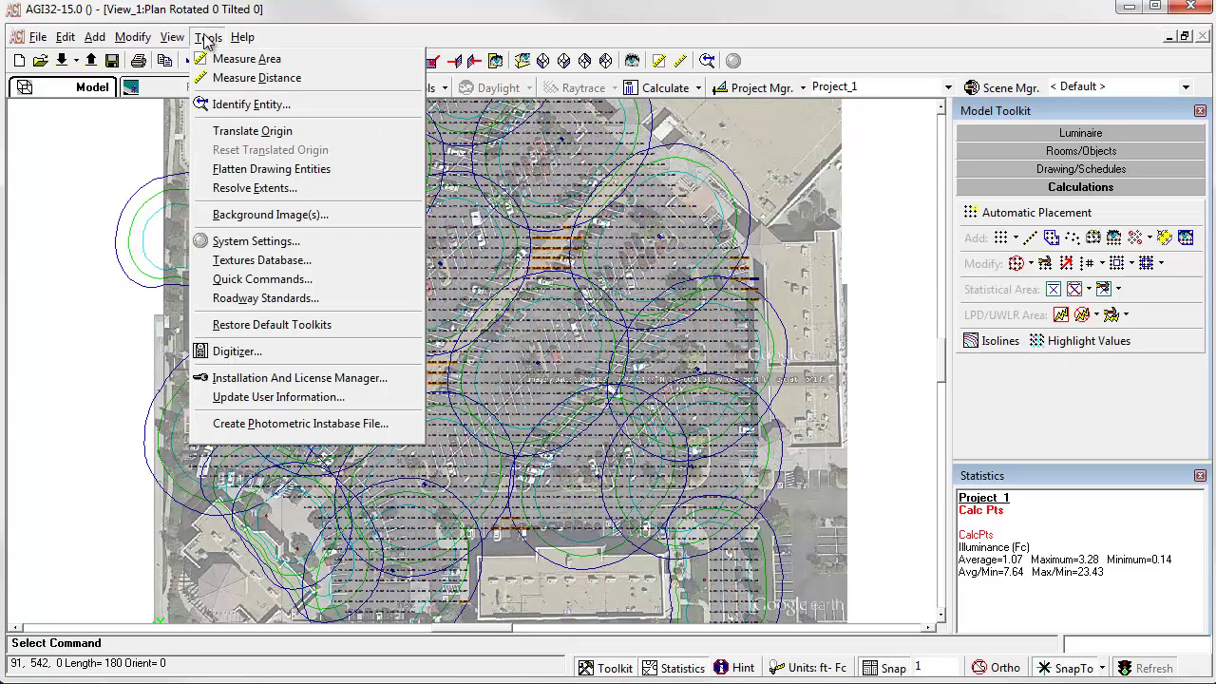
click(267, 220)
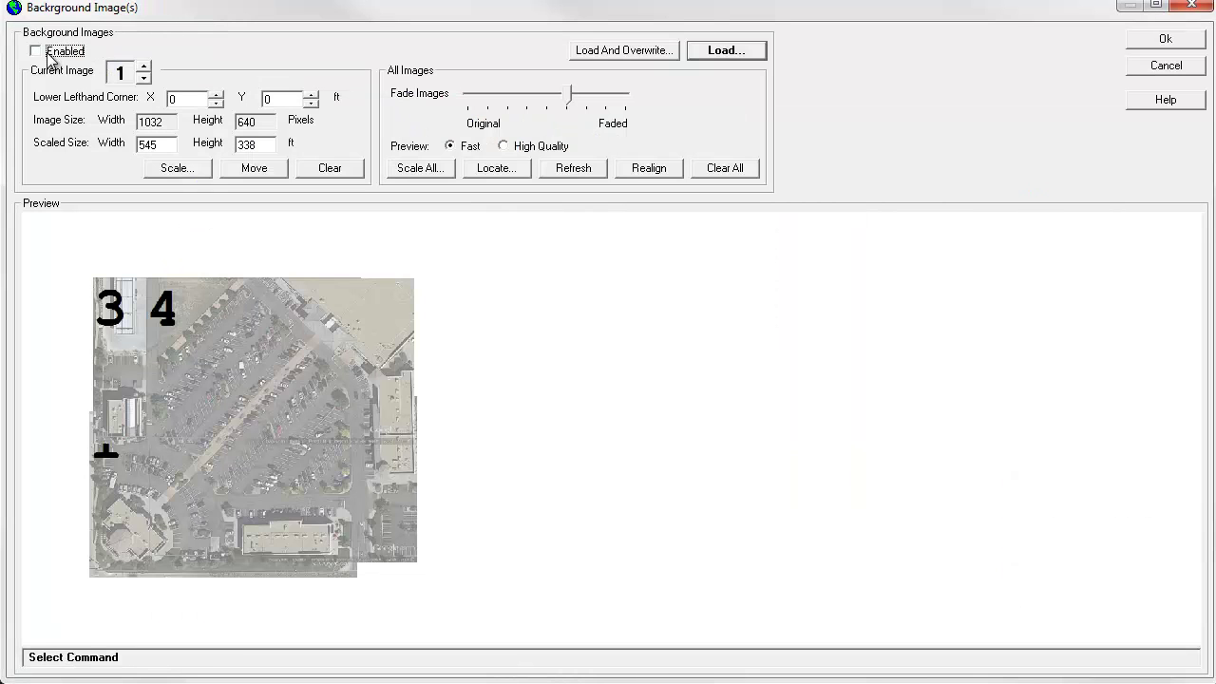
click(1170, 66)
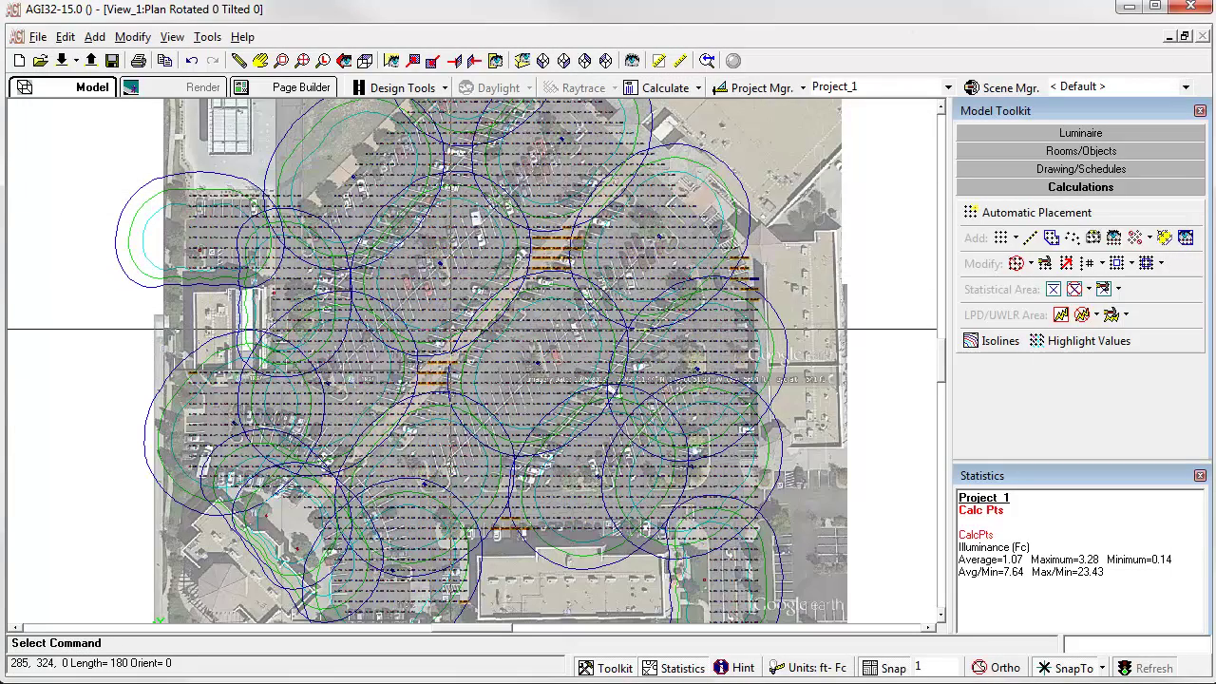
Preview the printout of View_1's extents scaled to fit the actual page size, and leave without printing.
click(38, 38)
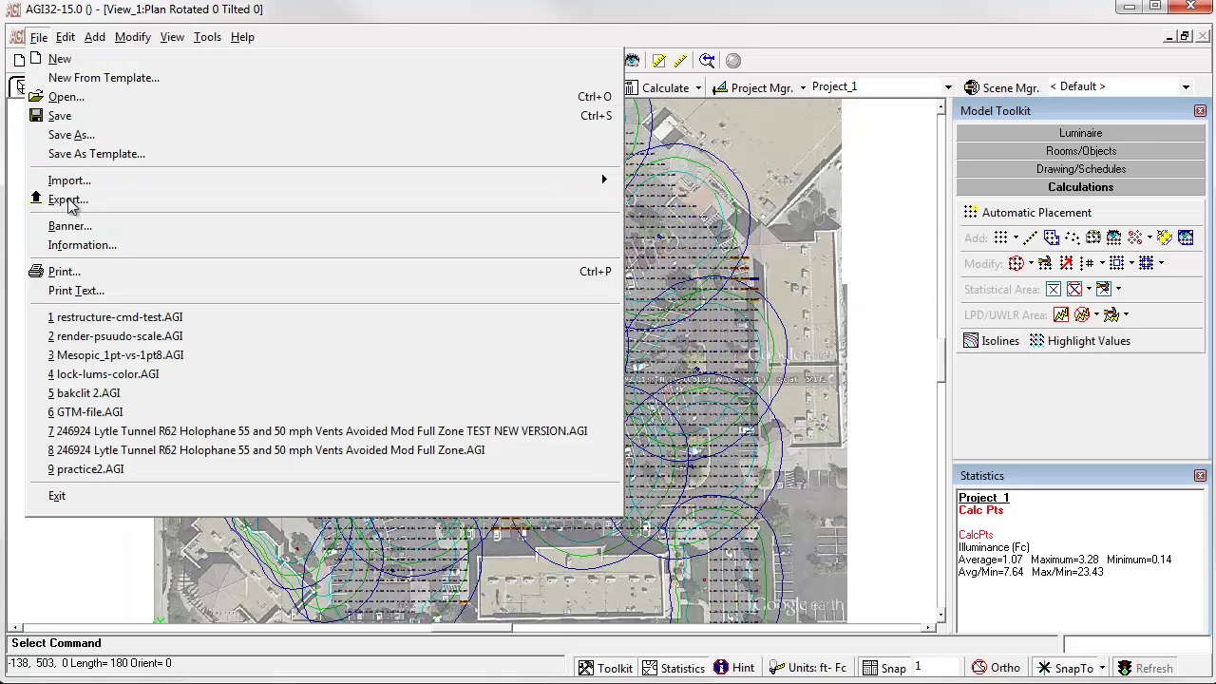
click(66, 273)
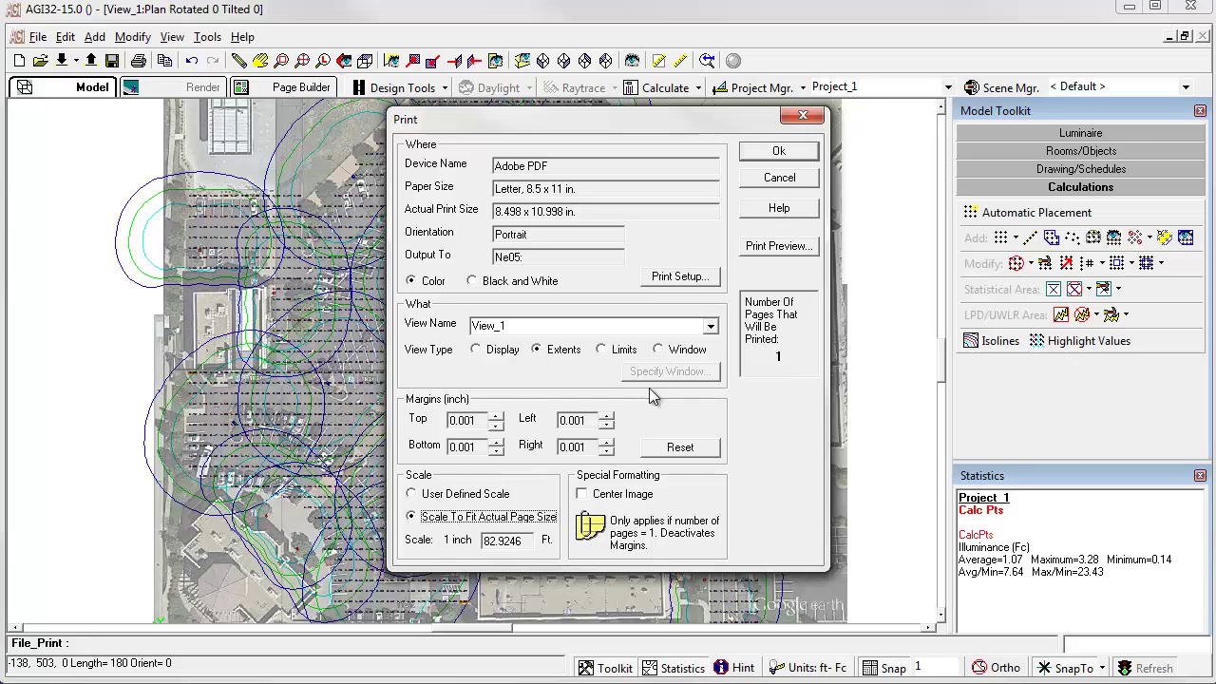
click(766, 247)
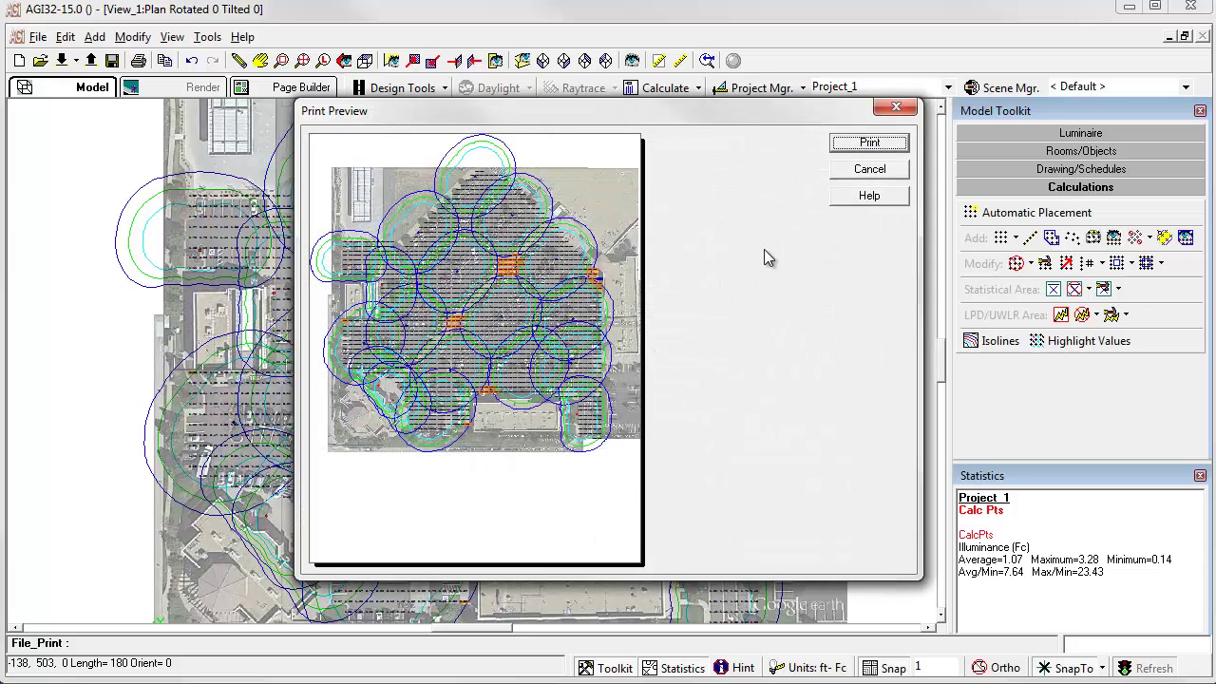
click(867, 171)
click(779, 179)
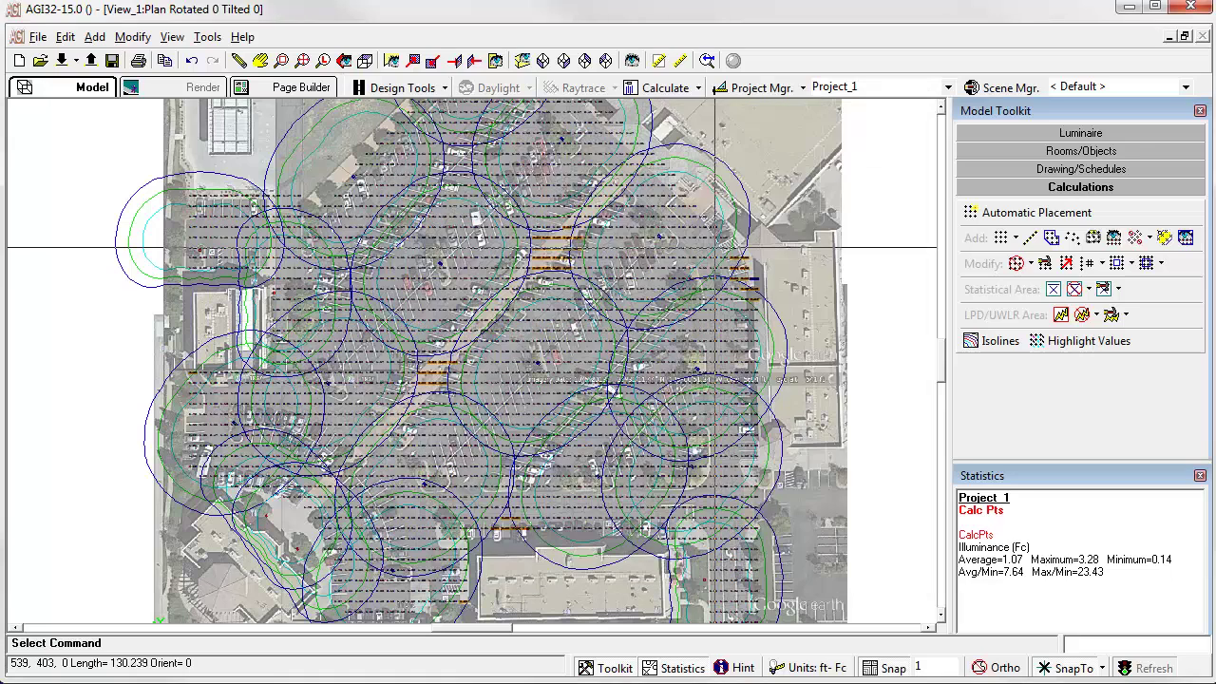